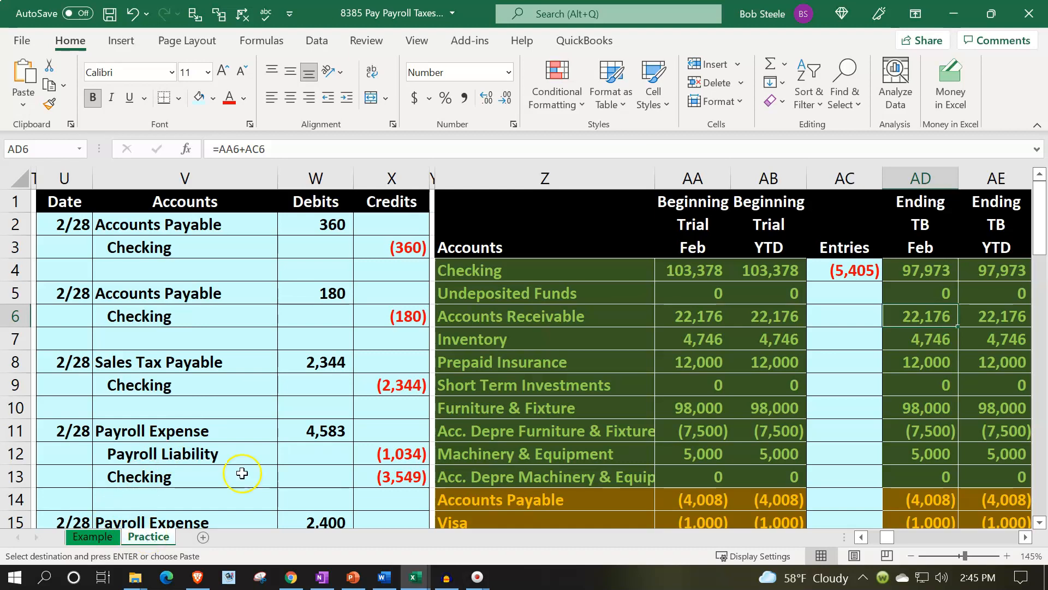
# On the Example sheet, examine the February journal entries and the Payroll Liability ending balance in the trial balance.
pyautogui.click(84, 542)
pyautogui.click(297, 379)
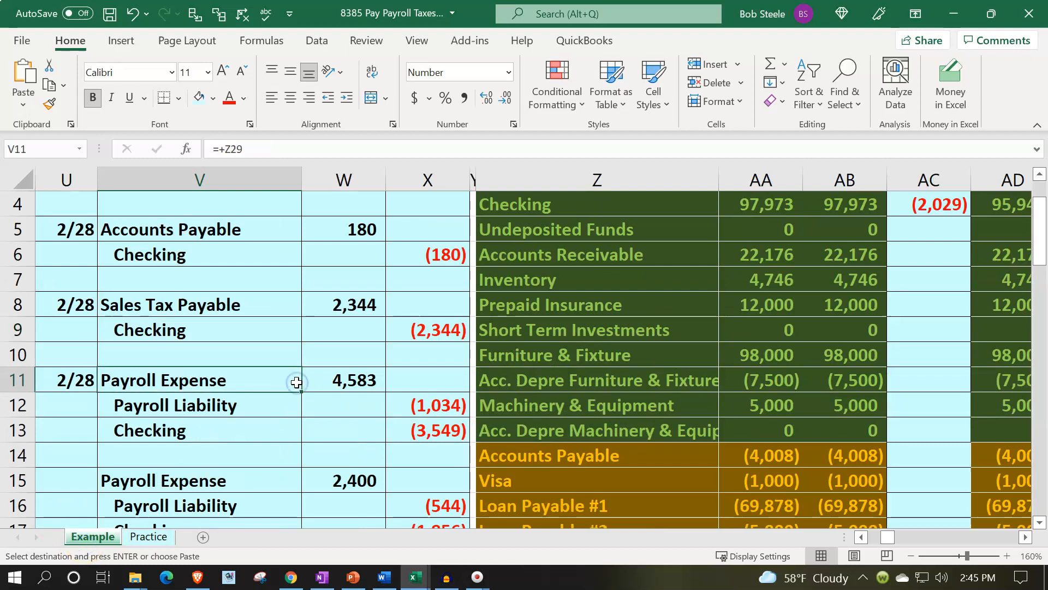
pyautogui.scroll(1, 296, 383)
pyautogui.scroll(-5, 296, 383)
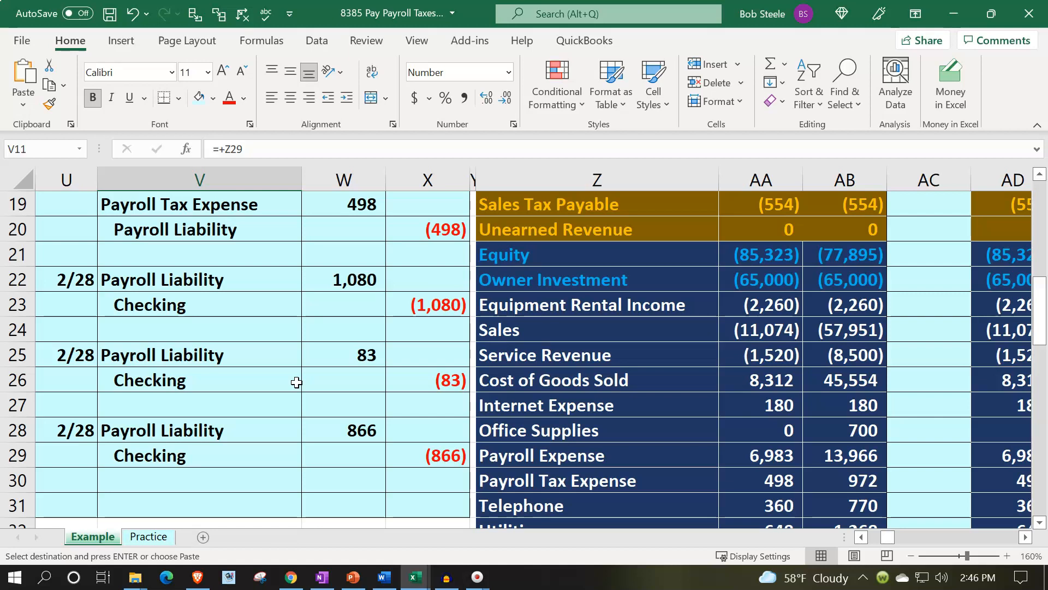
pyautogui.scroll(2, 297, 382)
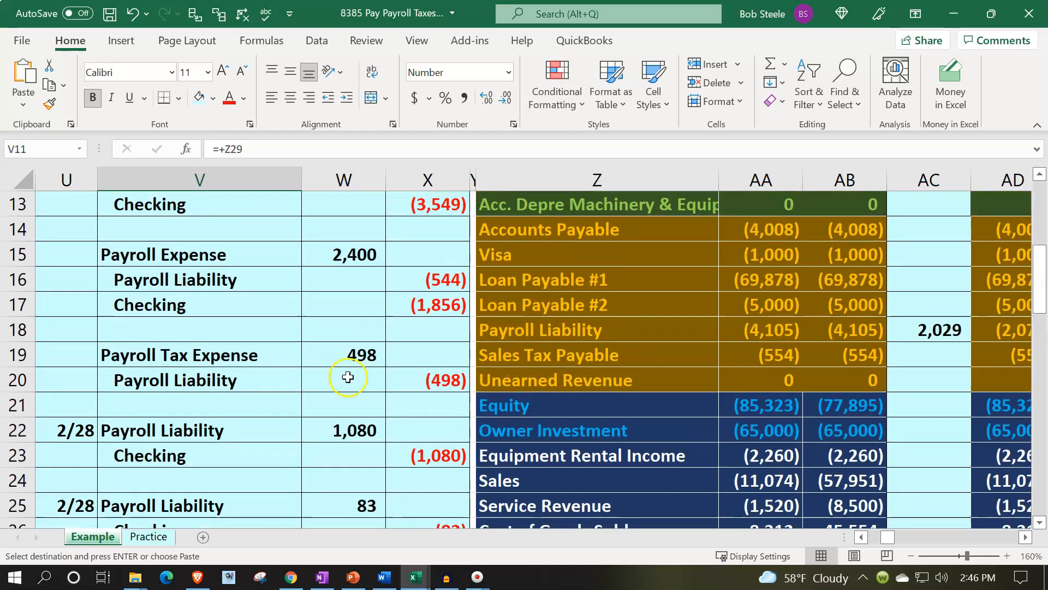
pyautogui.click(983, 331)
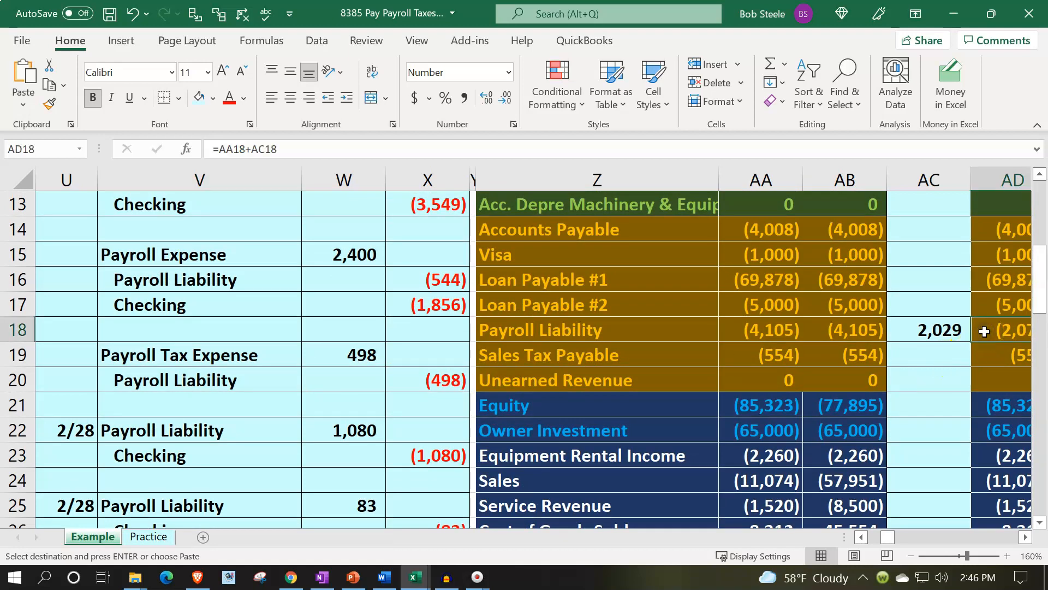
pyautogui.scroll(-2, 984, 332)
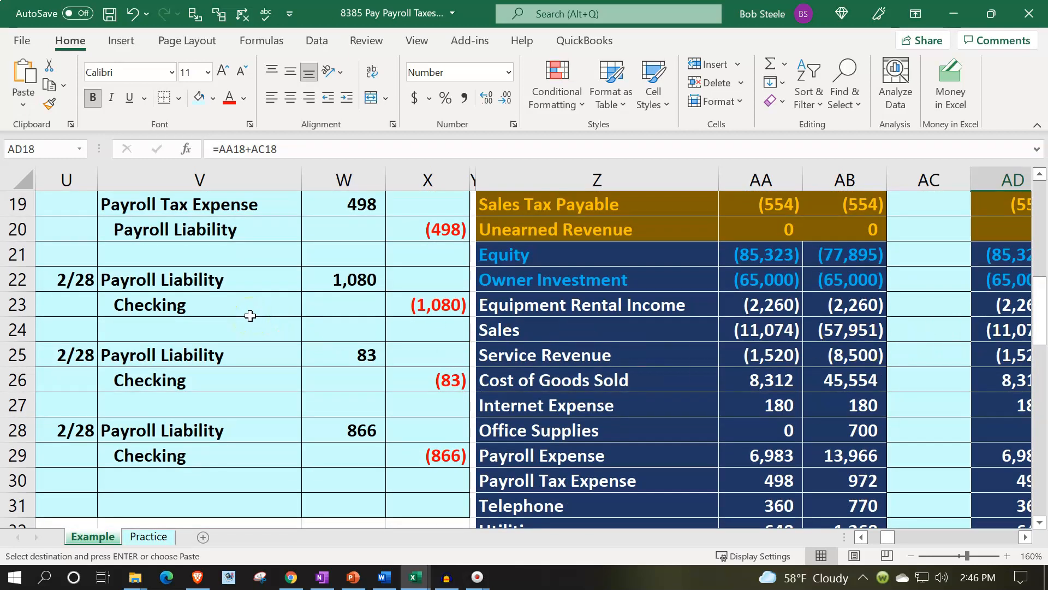
# Examine the three 2/28 Payroll Liability and Checking payment entries in rows 22 to 29 and the Payroll Liability account in the trial balance.
pyautogui.moveTo(246, 310); pyautogui.dragTo(435, 305)
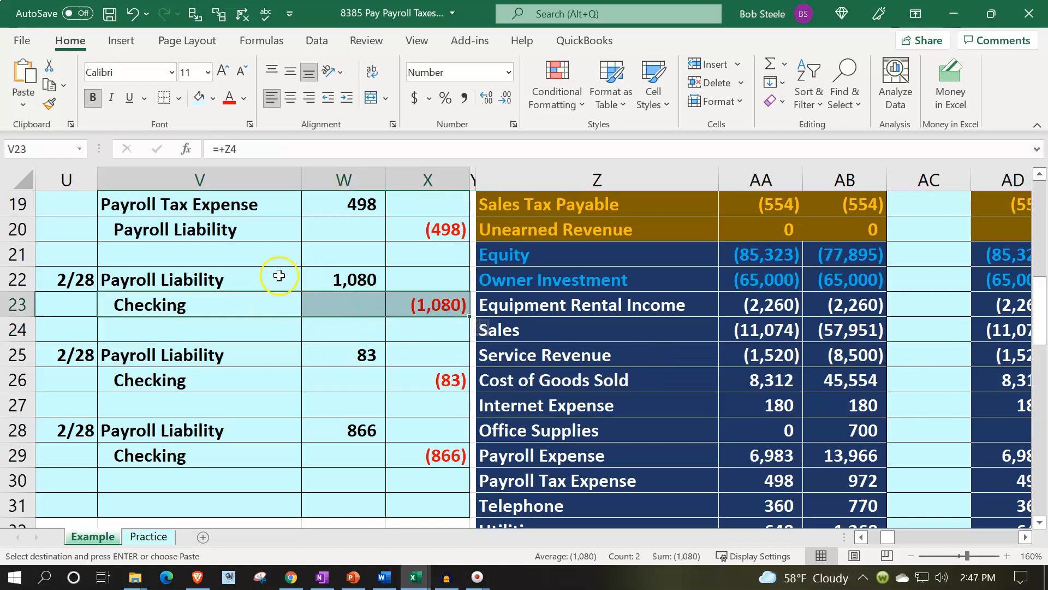
pyautogui.click(279, 275)
pyautogui.hotkey('ctrl', 'v')
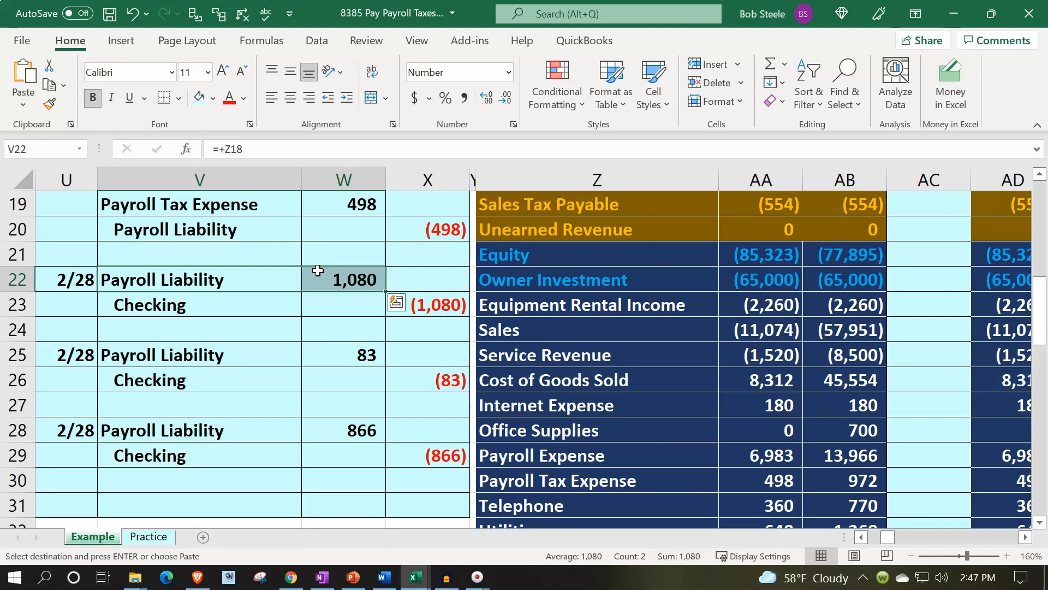
pyautogui.moveTo(71, 276); pyautogui.dragTo(413, 458)
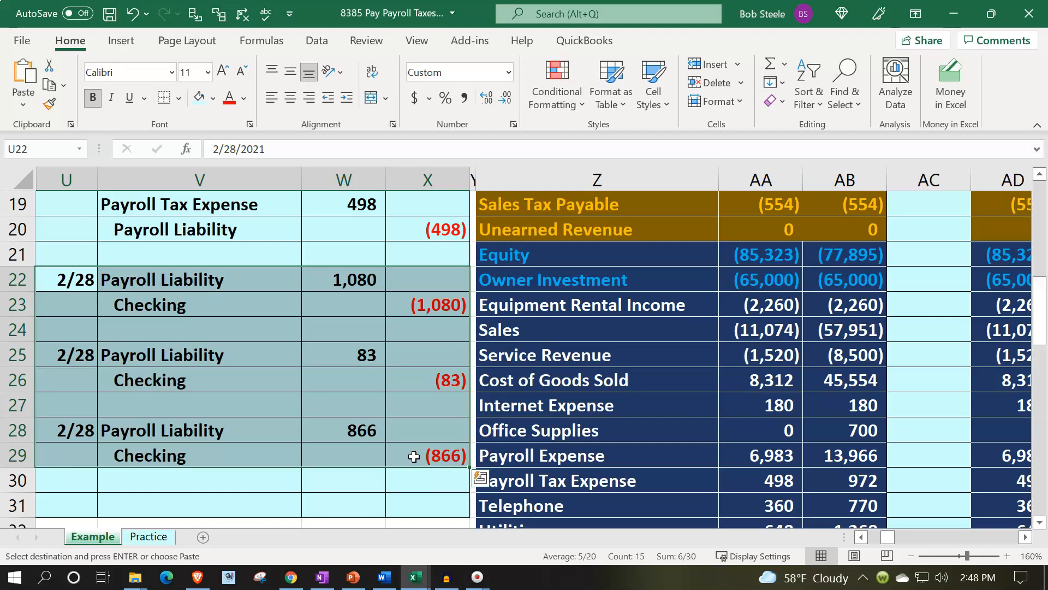
pyautogui.scroll(2, 608, 428)
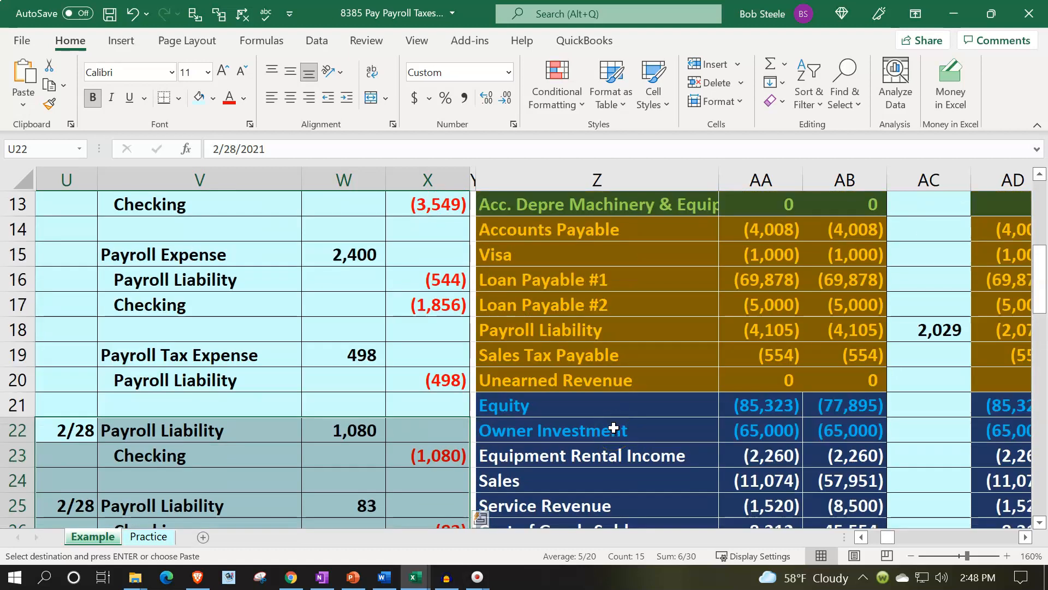
pyautogui.click(612, 330)
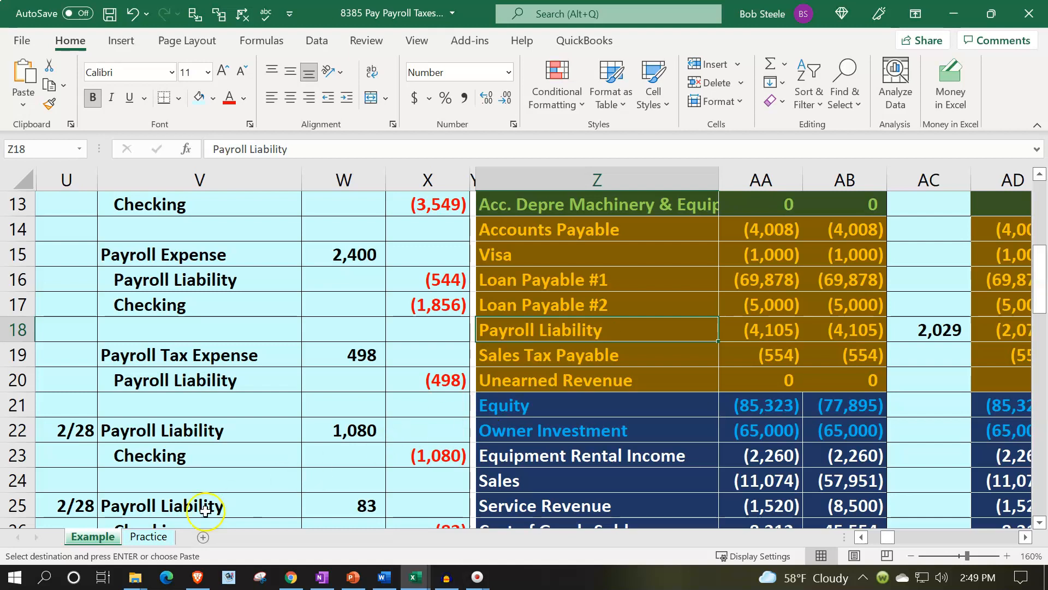
# On the Practice sheet, enter the date 2/28 in U22 to start a new journal entry below the payroll tax entry.
pyautogui.click(148, 536)
pyautogui.click(251, 437)
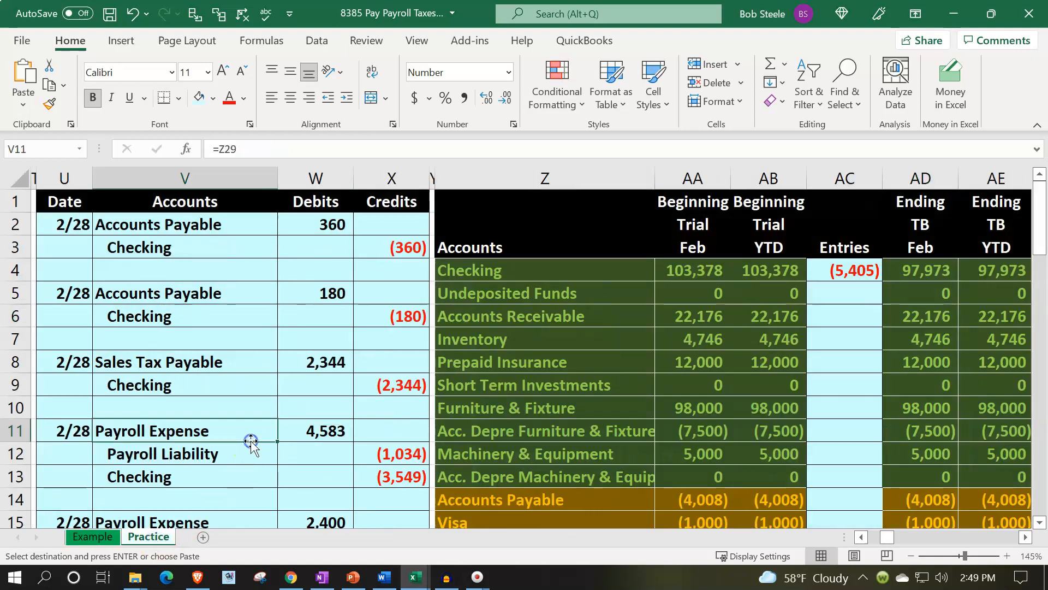
pyautogui.scroll(-4, 252, 440)
pyautogui.scroll(-1, 252, 441)
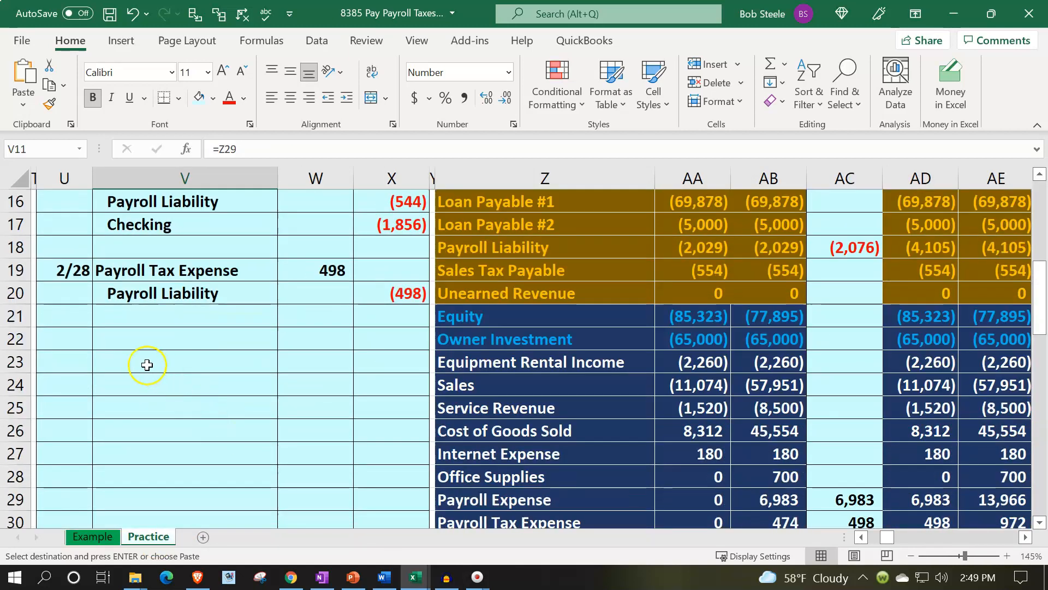
pyautogui.click(74, 335)
pyautogui.write('2/28')
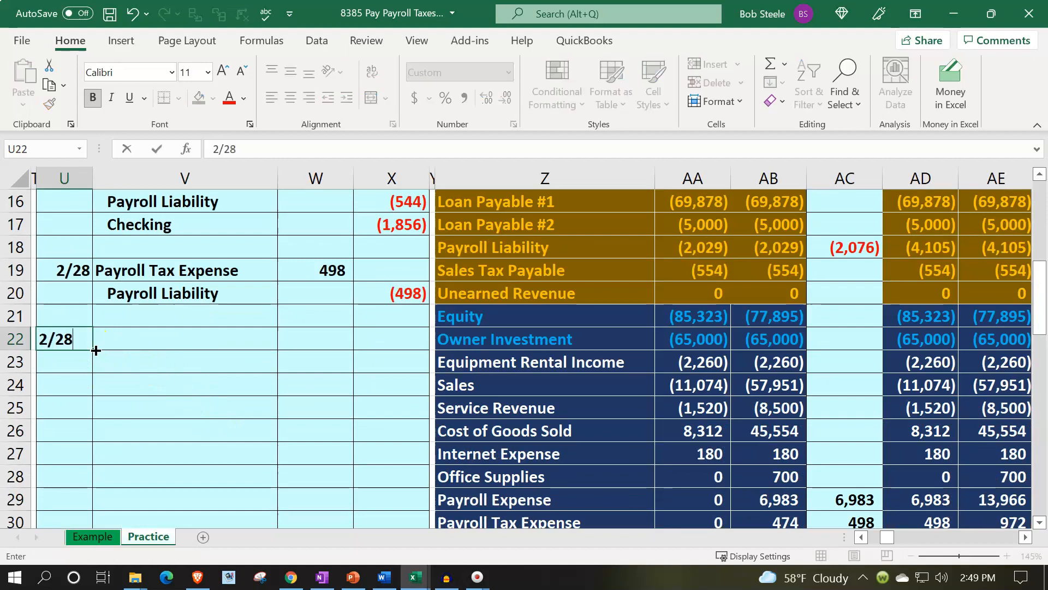
pyautogui.press('Tab')
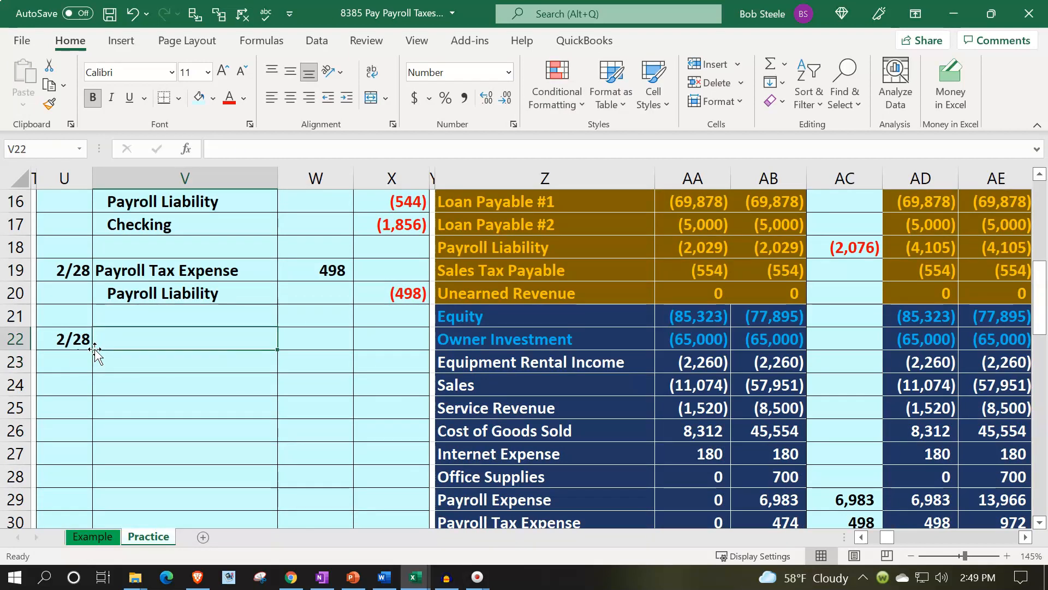
# Link V22 to the Payroll Liability account name in trial balance cell Z18 as the debit account.
pyautogui.write('=')
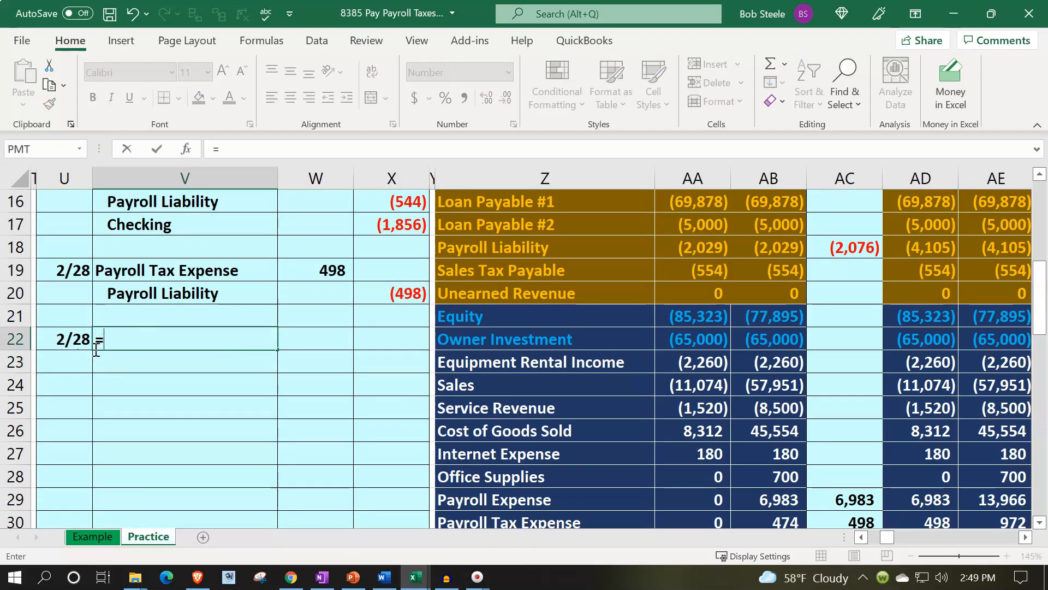
pyautogui.press('Right')
pyautogui.press('Right')
pyautogui.press('Right')
pyautogui.press('Up')
pyautogui.press('Up')
pyautogui.press('Up')
pyautogui.press('Right')
pyautogui.press('Up')
pyautogui.press('Return')
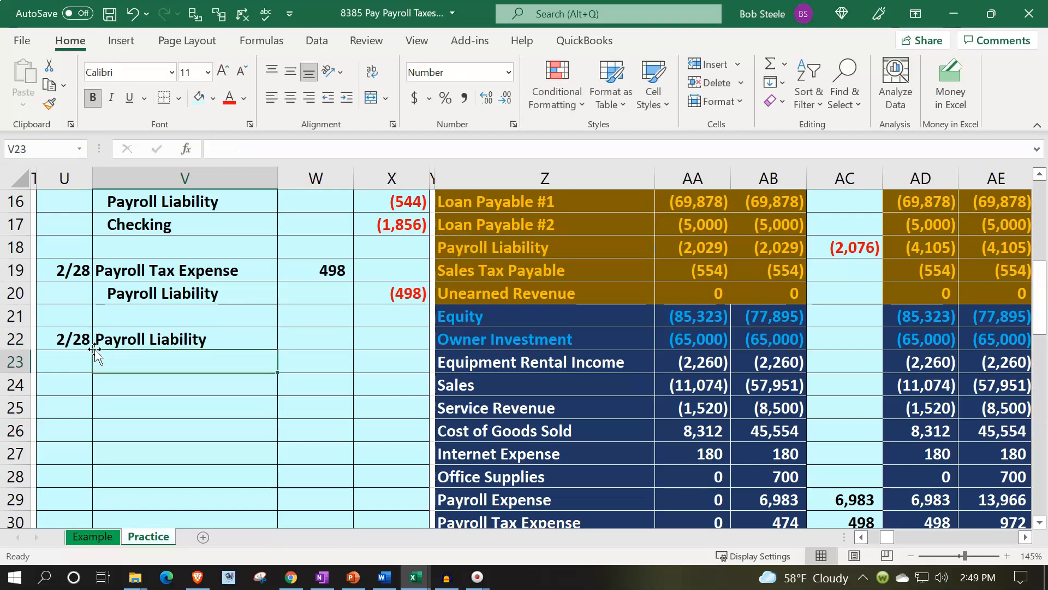
# Link V23 to the Checking account name in trial balance cell Z4 as the credit account and indent it.
pyautogui.write('=')
pyautogui.press('Right')
pyautogui.press('Right')
pyautogui.press('Right')
pyautogui.press('Up')
pyautogui.press('Up')
pyautogui.press('Up')
pyautogui.press('Up')
pyautogui.press('Up')
pyautogui.press('Up')
pyautogui.press('Up')
pyautogui.press('Up')
pyautogui.press('Up')
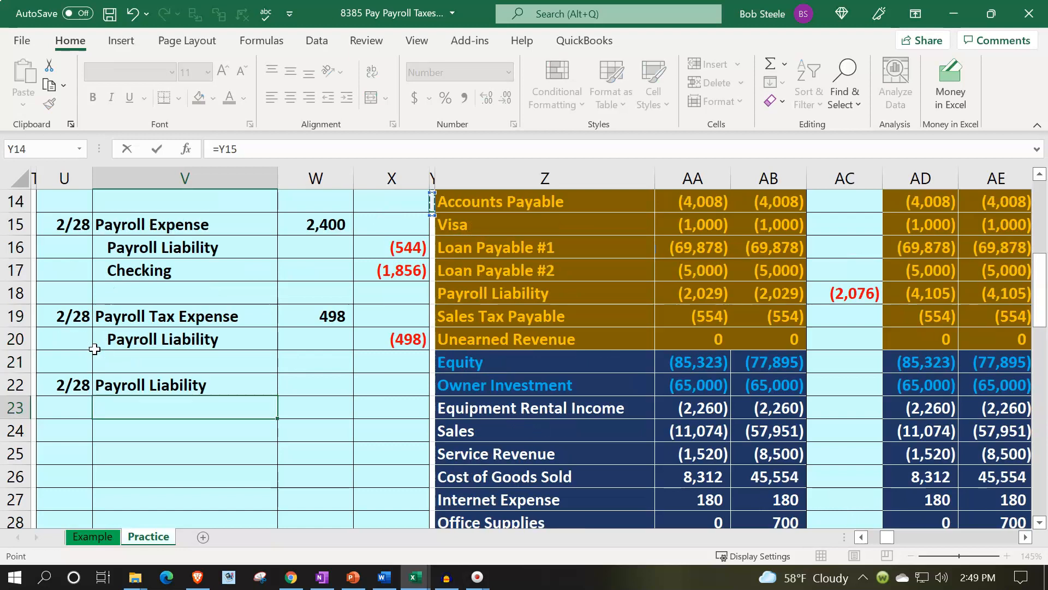
pyautogui.press('Up')
pyautogui.press('Up')
pyautogui.press('Up')
pyautogui.press('Up')
pyautogui.press('Up')
pyautogui.press('Up')
pyautogui.press('Up')
pyautogui.press('Up')
pyautogui.press('Up')
pyautogui.press('Up')
pyautogui.press('Up')
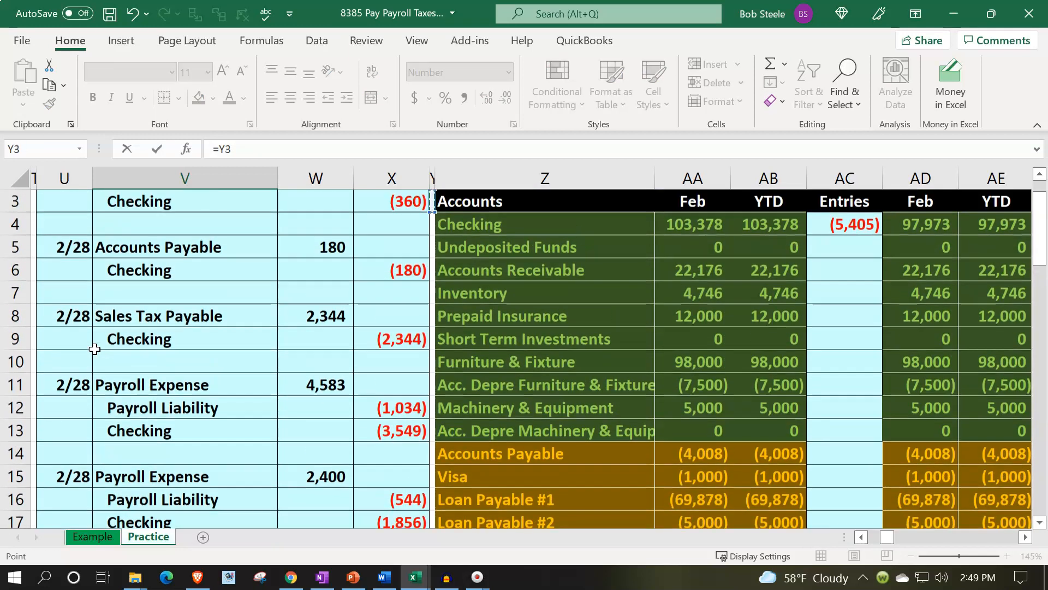
pyautogui.press('Down')
pyautogui.press('Down')
pyautogui.press('Right')
pyautogui.press('Up')
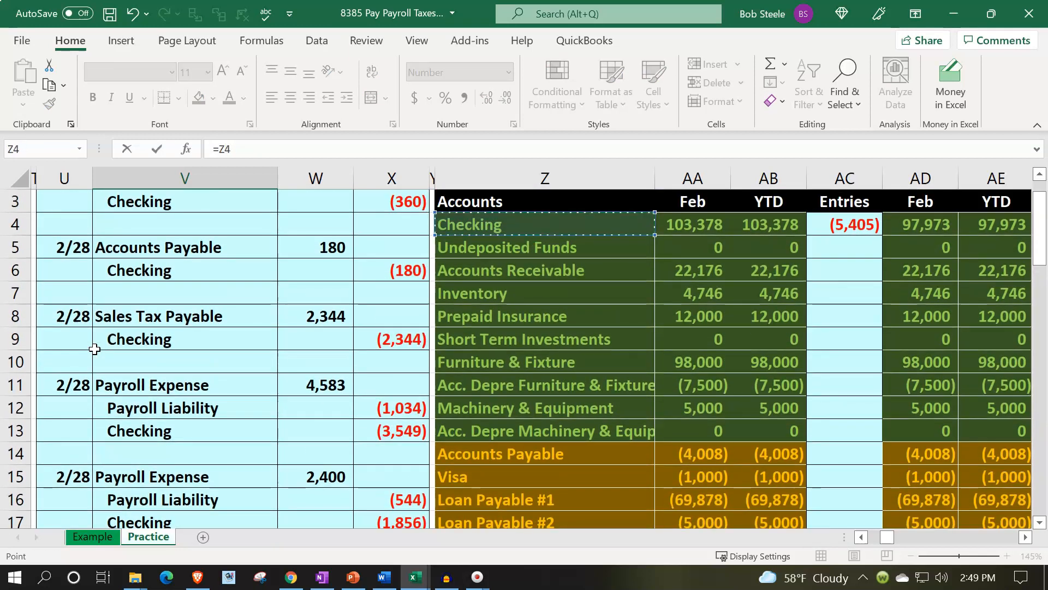
pyautogui.press('Return')
pyautogui.press('Up')
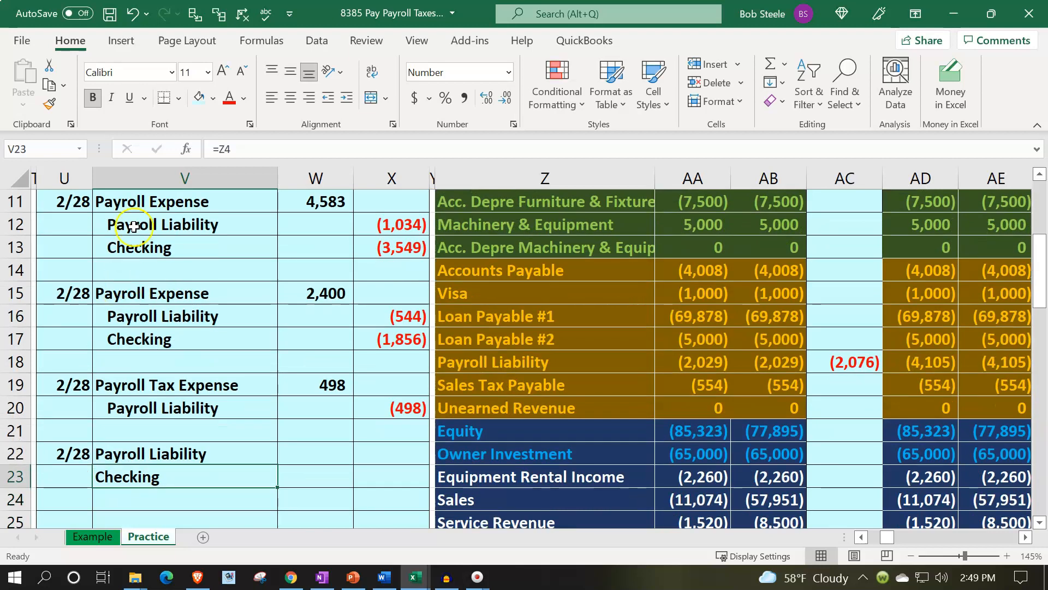
pyautogui.click(341, 98)
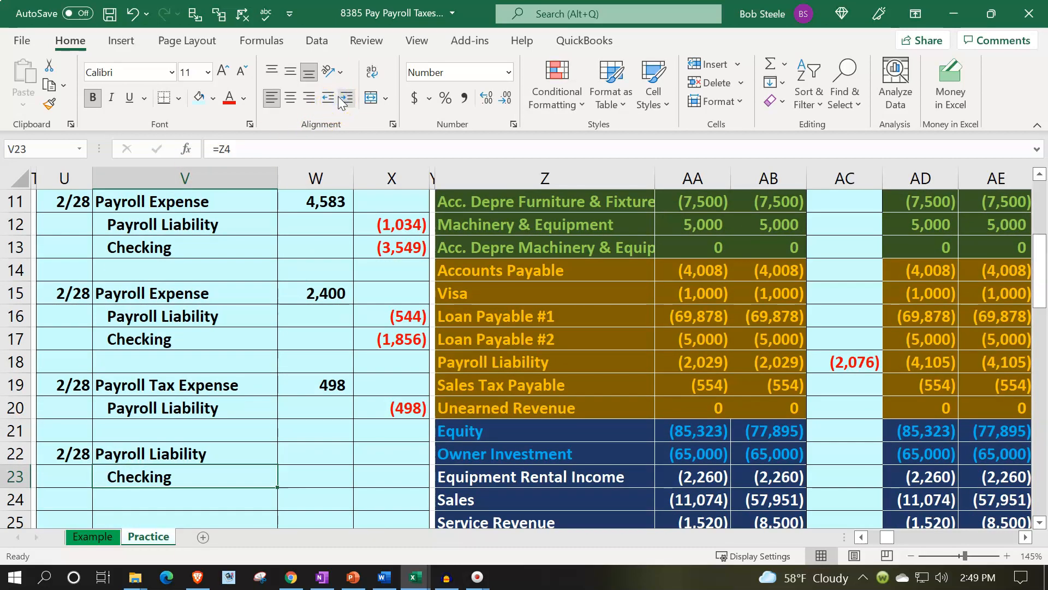
pyautogui.press('Right')
pyautogui.press('Up')
pyautogui.click(344, 107)
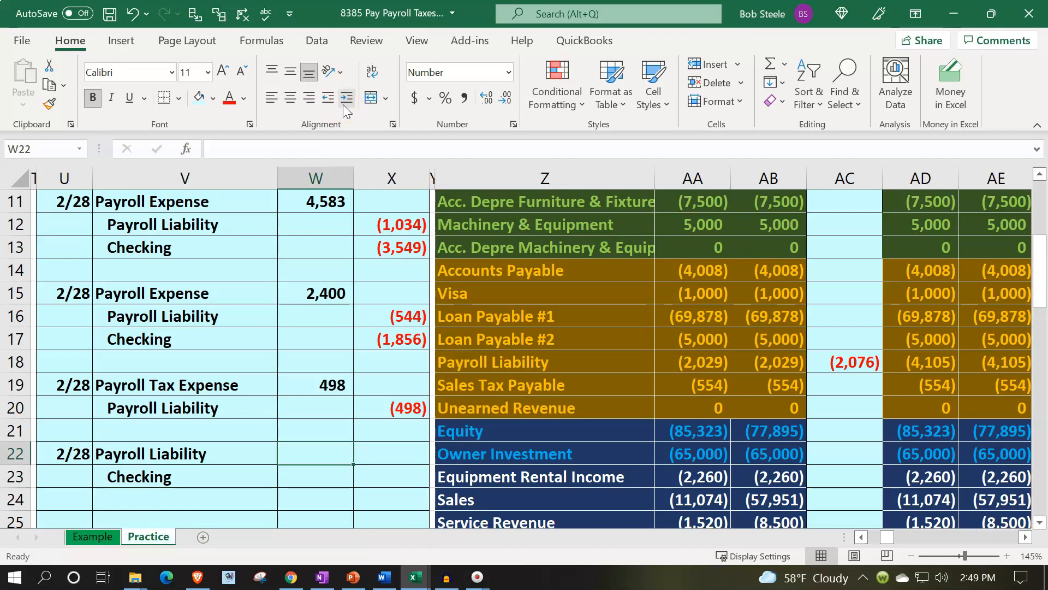
# Examine the Payroll Liability ending balance in AD18 and trace it to the beginning balance and entries of its general ledger account.
pyautogui.click(906, 354)
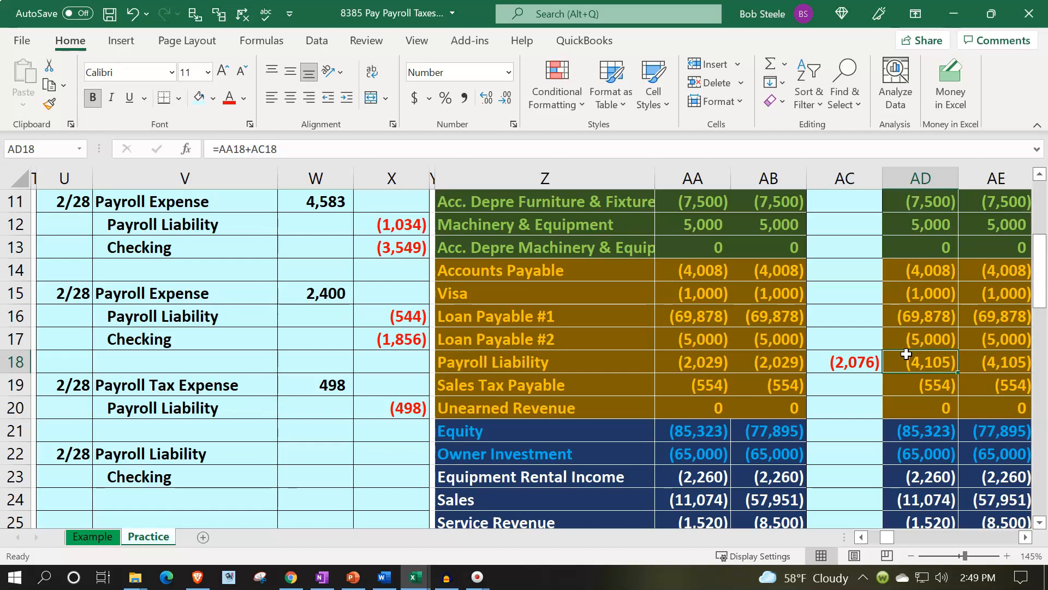
pyautogui.press('Right')
pyautogui.press('Right')
pyautogui.press('Right')
pyautogui.press('Right')
pyautogui.press('Right')
pyautogui.press('Right')
pyautogui.press('Right')
pyautogui.press('Right')
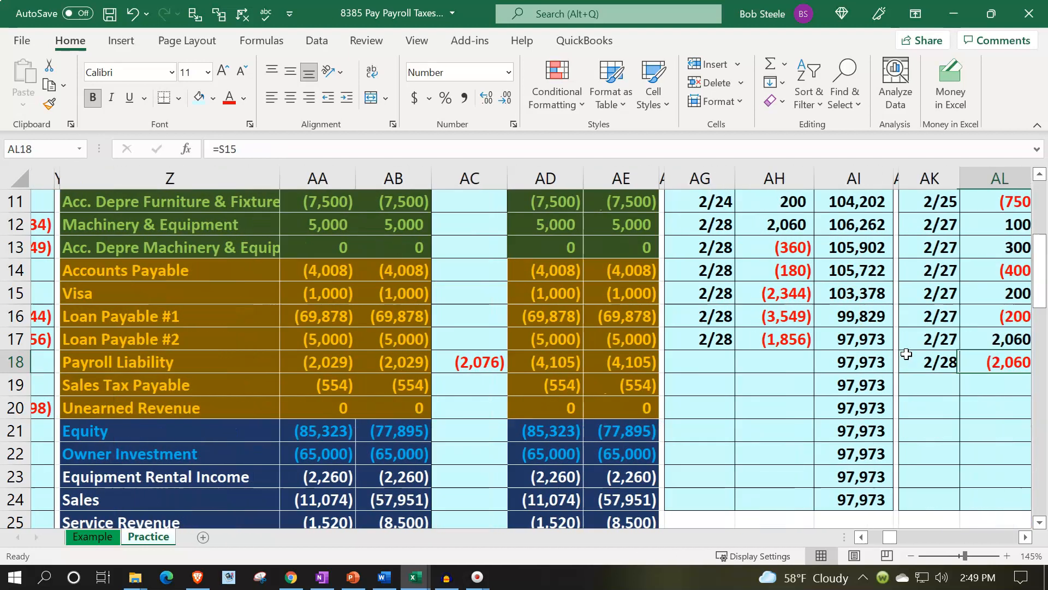
pyautogui.press('Right')
pyautogui.press('Right')
pyautogui.press('Right')
pyautogui.press('Right')
pyautogui.press('Right')
pyautogui.press('Right')
pyautogui.press('Right')
pyautogui.press('Right')
pyautogui.press('Right')
pyautogui.press('Right')
pyautogui.press('Right')
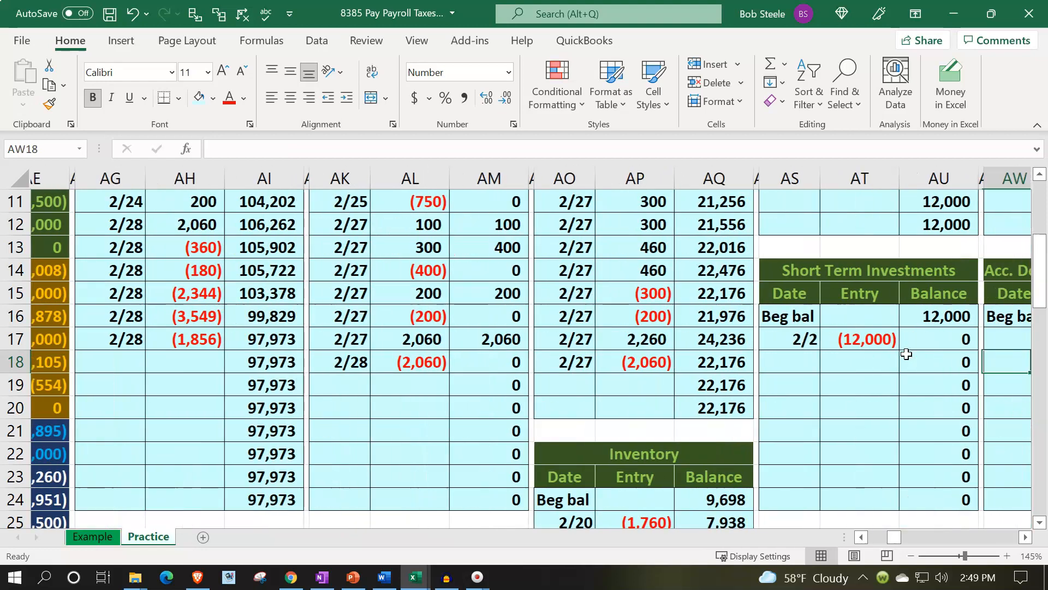
pyautogui.press('Right')
pyautogui.press('Right')
pyautogui.press('Right')
pyautogui.press('Right')
pyautogui.press('Right')
pyautogui.press('Right')
pyautogui.press('Right')
pyautogui.press('Right')
pyautogui.press('Right')
pyautogui.press('Right')
pyautogui.press('Right')
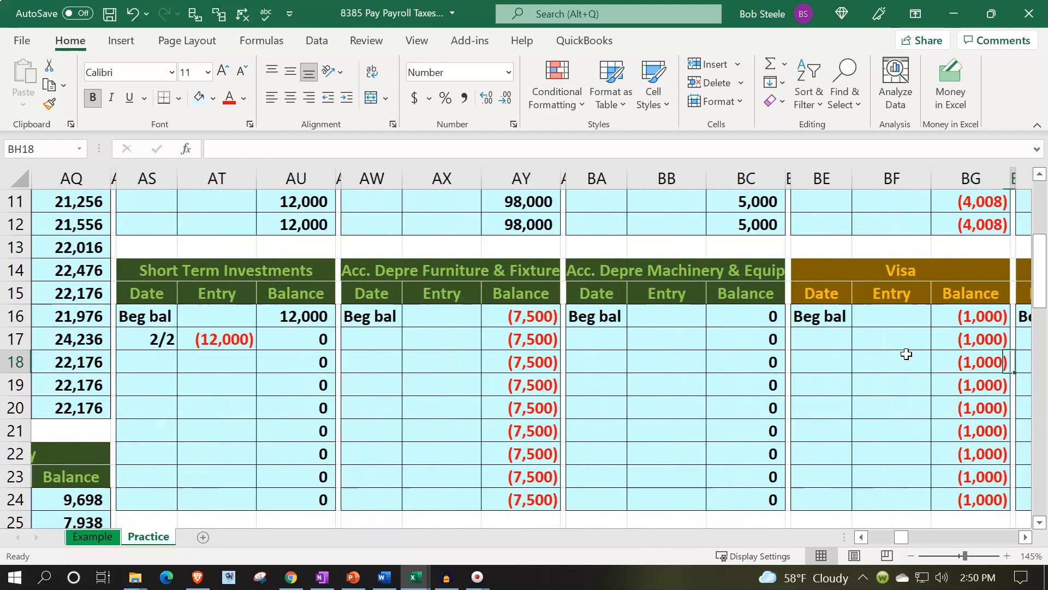
pyautogui.press('Right')
pyautogui.press('Right')
pyautogui.press('Right')
pyautogui.press('Right')
pyautogui.press('Right')
pyautogui.press('Right')
pyautogui.press('Right')
pyautogui.press('Right')
pyautogui.press('Right')
pyautogui.press('Right')
pyautogui.press('Right')
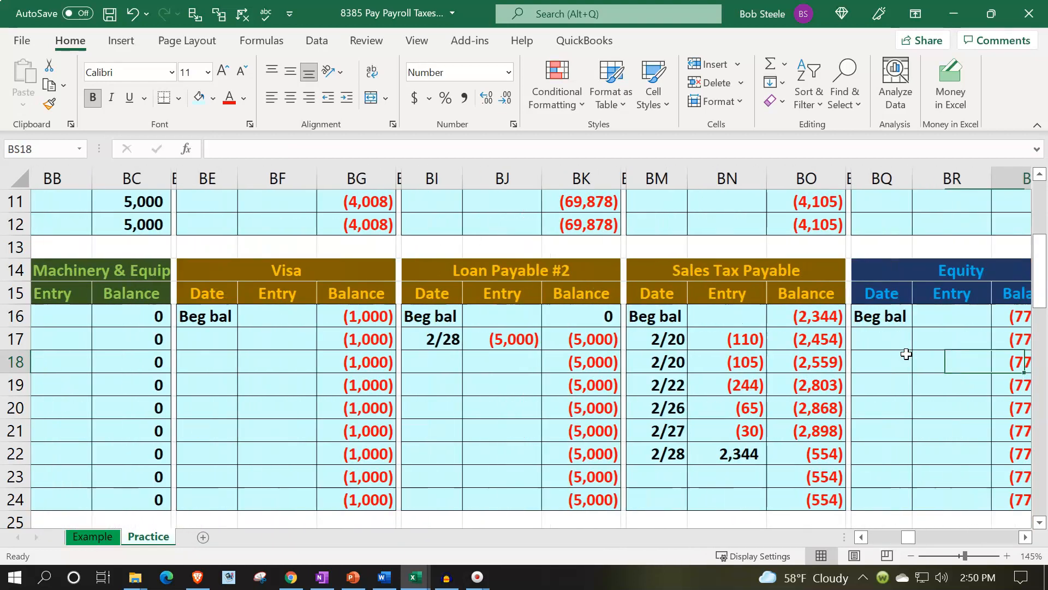
pyautogui.scroll(4, 787, 380)
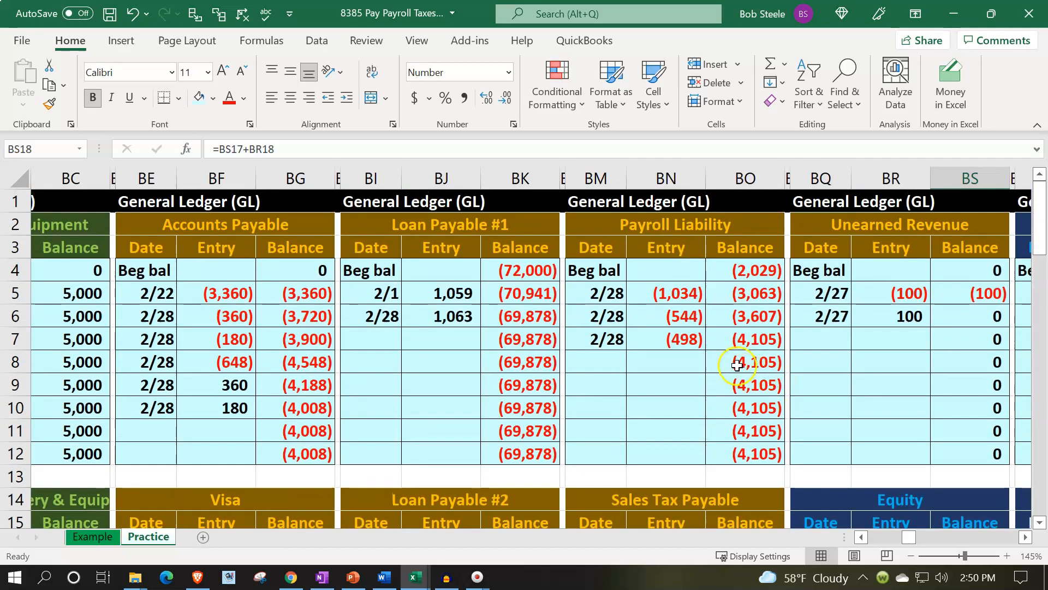
pyautogui.click(743, 273)
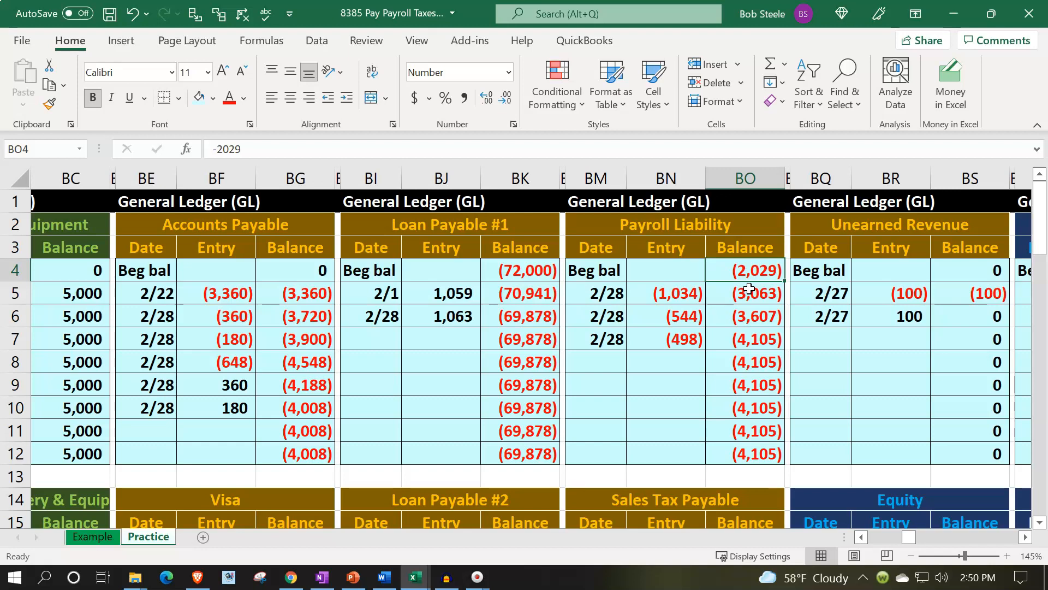
# Go to the payroll tables past the inventory subsidiary ledgers and examine the FIT and Social Security formulas in Payroll Liability cells GA15 and GB15.
pyautogui.press('Right')
pyautogui.press('Right')
pyautogui.press('Right')
pyautogui.press('Right')
pyautogui.press('Right')
pyautogui.press('Right')
pyautogui.press('Right')
pyautogui.press('Right')
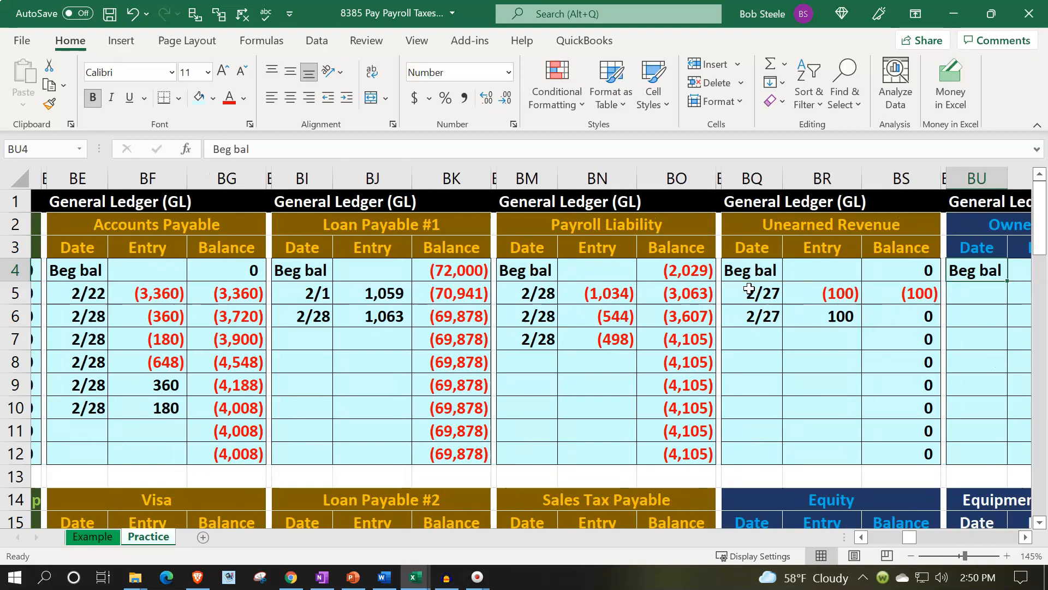
pyautogui.press('Right')
pyautogui.press('Right')
pyautogui.press('Right')
pyautogui.press('Right')
pyautogui.press('Right')
pyautogui.press('Right')
pyautogui.press('Right')
pyautogui.press('Right')
pyautogui.press('Right')
pyautogui.press('Right')
pyautogui.press('Right')
pyautogui.press('Right')
pyautogui.press('Right')
pyautogui.press('Right')
pyautogui.press('Right')
pyautogui.press('Right')
pyautogui.press('Right')
pyautogui.press('Right')
pyautogui.press('Right')
pyautogui.press('Right')
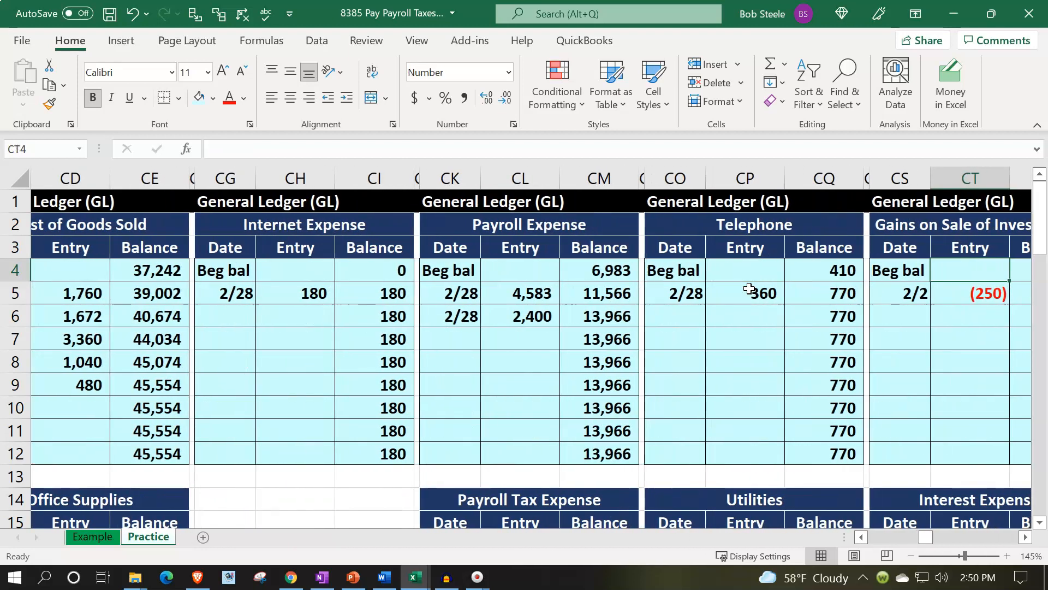
pyautogui.press('Right')
pyautogui.press('Right')
pyautogui.press('Right')
pyautogui.press('Right')
pyautogui.press('Right')
pyautogui.press('Right')
pyautogui.press('Right')
pyautogui.press('Right')
pyautogui.press('Right')
pyautogui.press('Right')
pyautogui.press('Right')
pyautogui.press('Right')
pyautogui.press('Right')
pyautogui.press('Right')
pyautogui.press('Right')
pyautogui.press('Right')
pyautogui.press('Right')
pyautogui.press('Right')
pyautogui.press('Right')
pyautogui.press('Right')
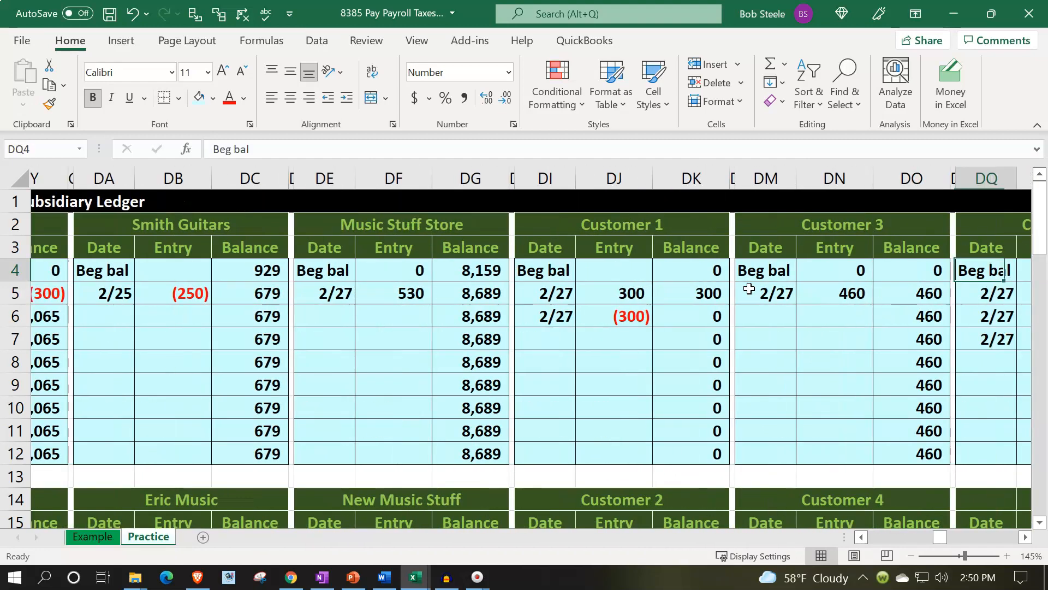
pyautogui.press('Right')
pyautogui.press('Right')
pyautogui.press('Right')
pyautogui.press('Right')
pyautogui.press('Right')
pyautogui.press('Right')
pyautogui.press('Right')
pyautogui.press('Right')
pyautogui.press('Right')
pyautogui.press('Right')
pyautogui.press('Right')
pyautogui.press('Right')
pyautogui.press('Right')
pyautogui.press('Right')
pyautogui.press('Right')
pyautogui.press('Right')
pyautogui.press('Right')
pyautogui.press('Right')
pyautogui.press('Right')
pyautogui.press('Right')
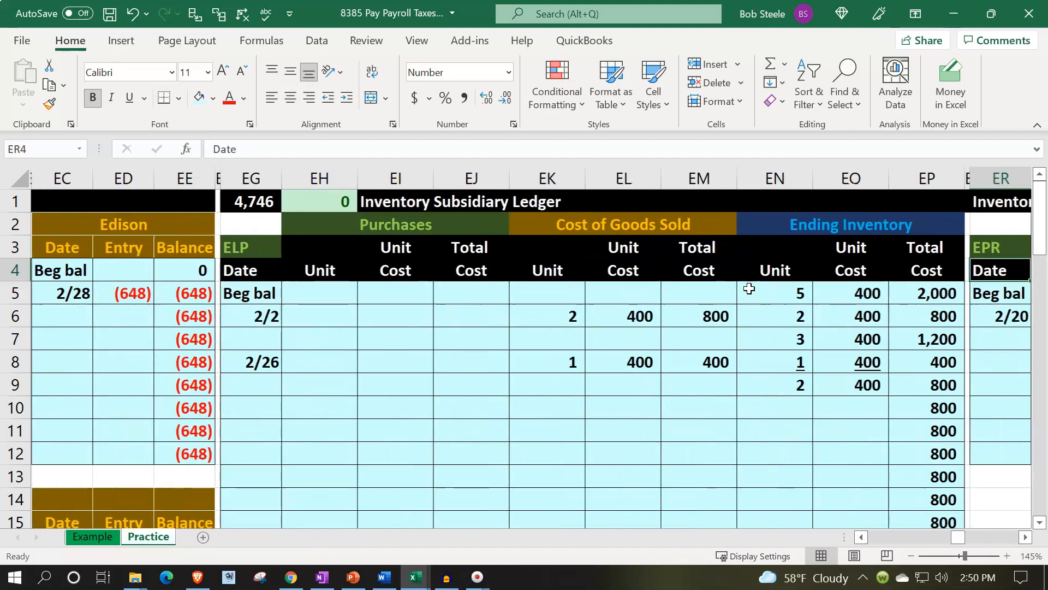
pyautogui.press('Right')
pyautogui.press('Right')
pyautogui.press('Right')
pyautogui.press('Right')
pyautogui.press('Right')
pyautogui.press('Right')
pyautogui.press('Right')
pyautogui.press('Right')
pyautogui.press('Right')
pyautogui.press('Right')
pyautogui.press('Right')
pyautogui.press('Right')
pyautogui.press('Right')
pyautogui.press('Right')
pyautogui.press('Right')
pyautogui.press('Right')
pyautogui.press('Right')
pyautogui.press('Right')
pyautogui.press('Right')
pyautogui.press('Right')
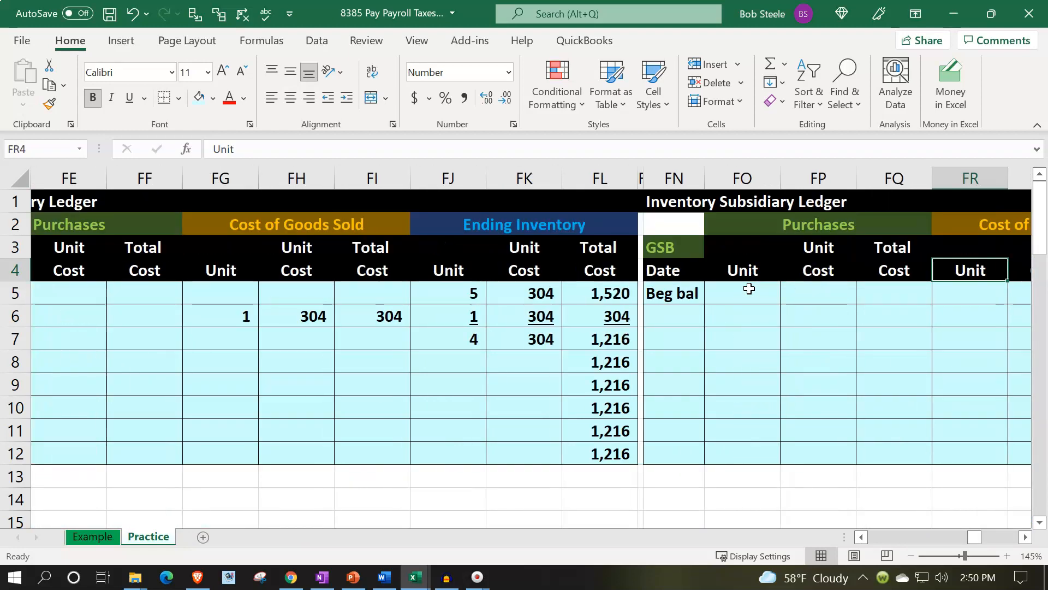
pyautogui.press('Left')
pyautogui.press('Left')
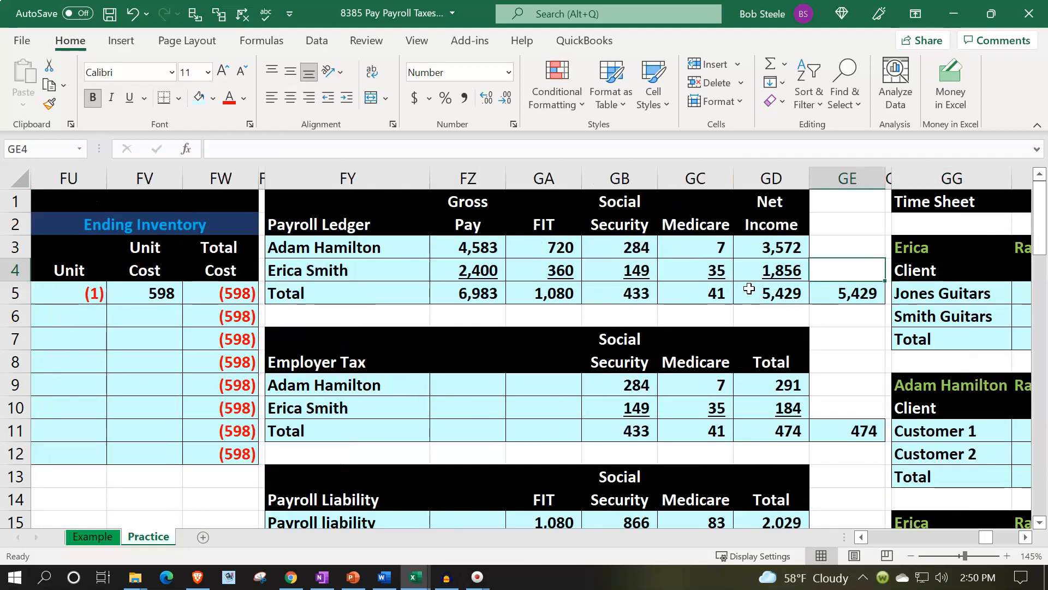
pyautogui.scroll(-2, 653, 346)
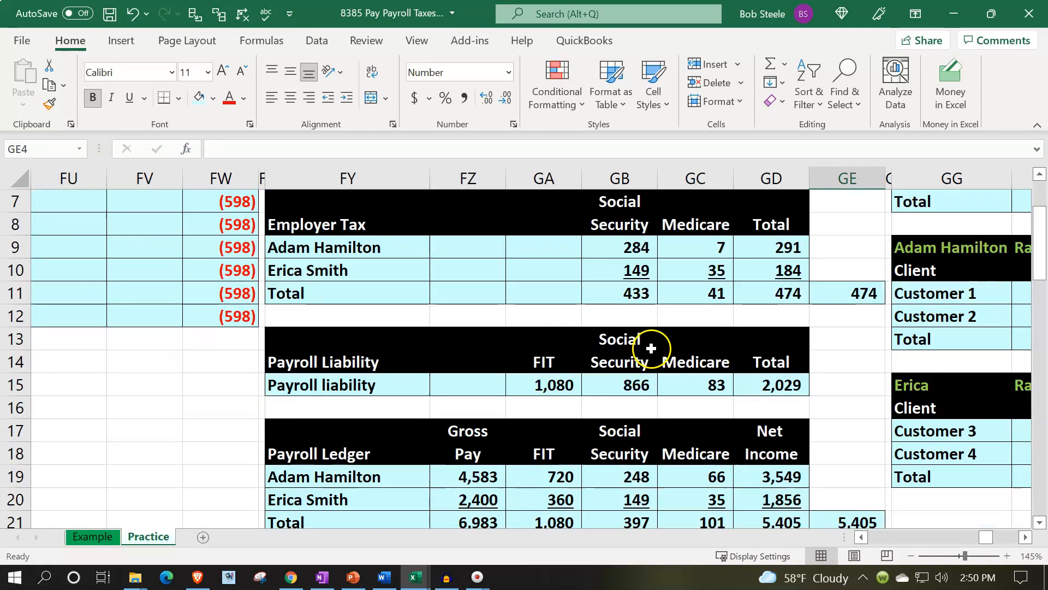
pyautogui.click(543, 386)
pyautogui.doubleClick(549, 388)
pyautogui.press('Return')
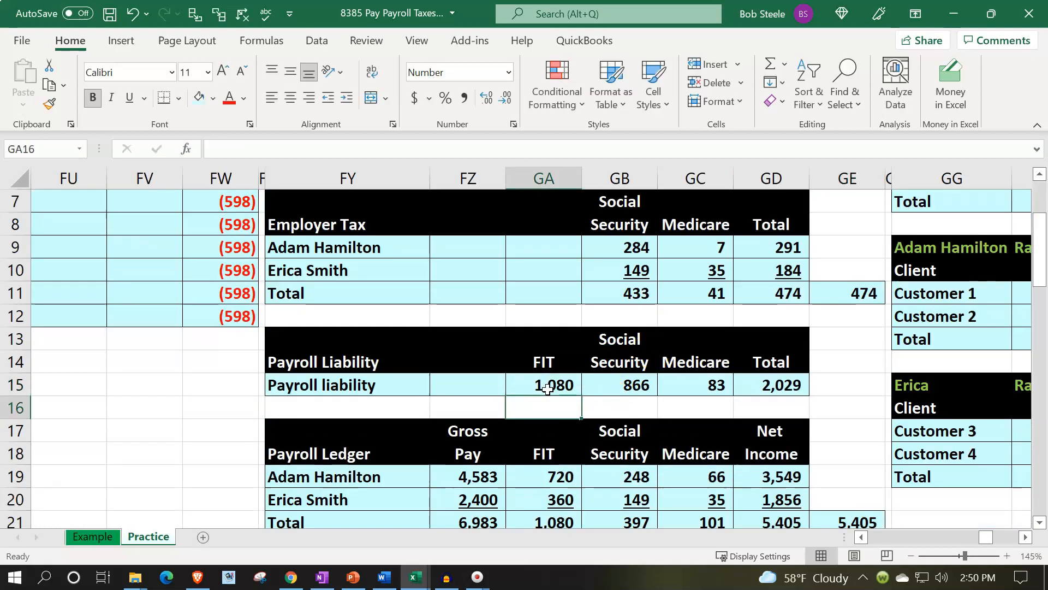
pyautogui.doubleClick(615, 388)
pyautogui.press('Return')
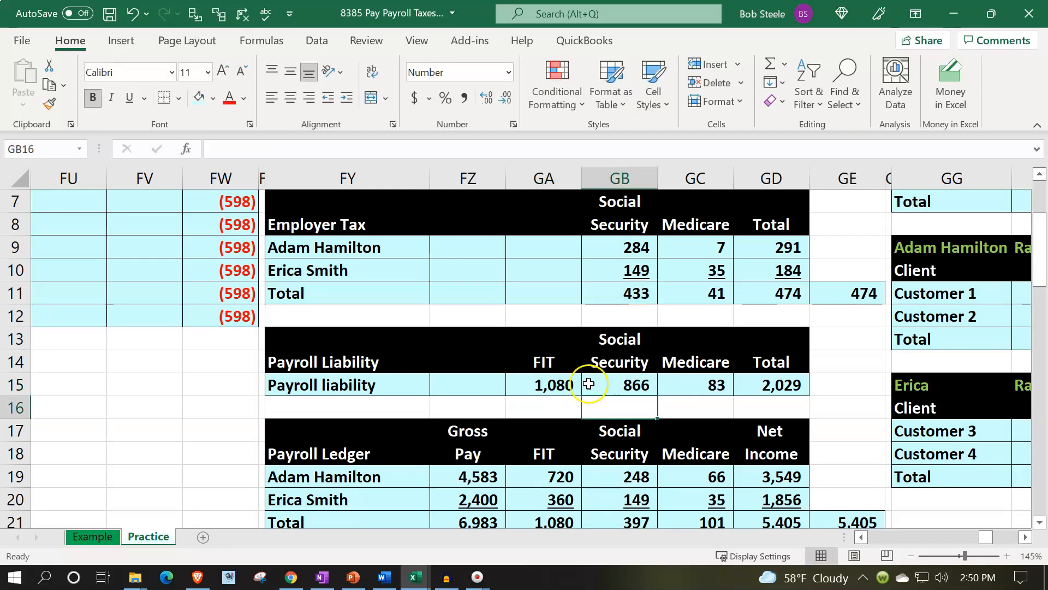
pyautogui.click(565, 383)
pyautogui.scroll(2, 566, 384)
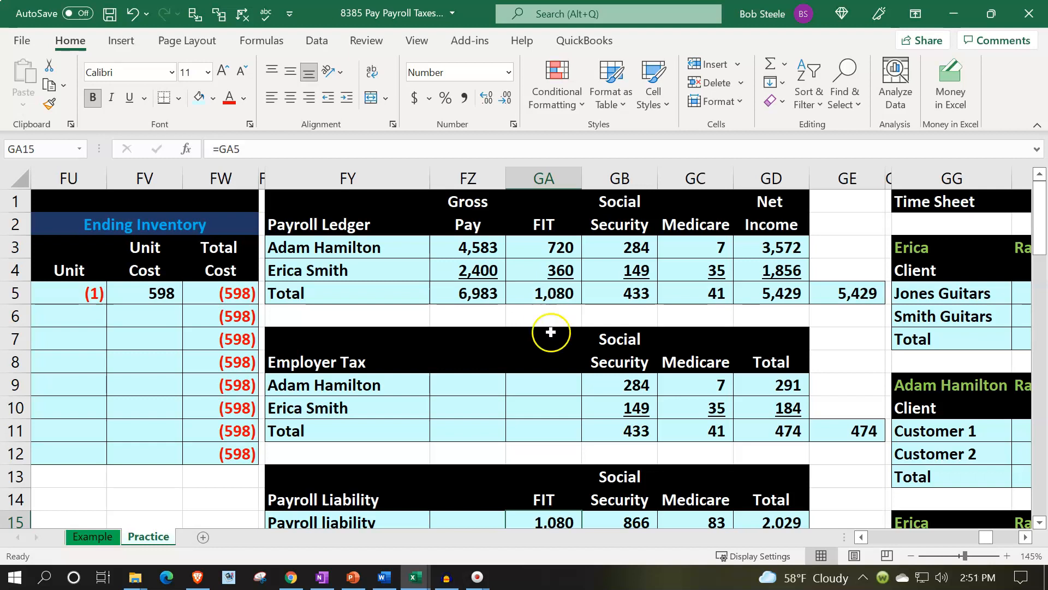
# Trace the Social Security and Medicare formulas in GB15 and GC15 to the payroll ledger and employer tax totals, checking the sum of row 15.
pyautogui.click(545, 410)
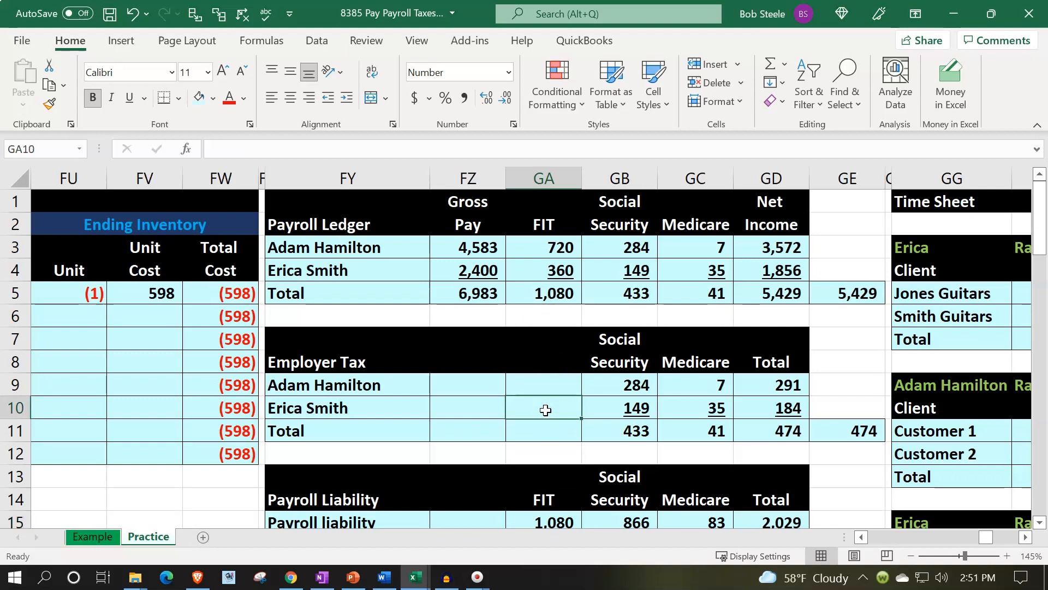
pyautogui.scroll(-1, 545, 410)
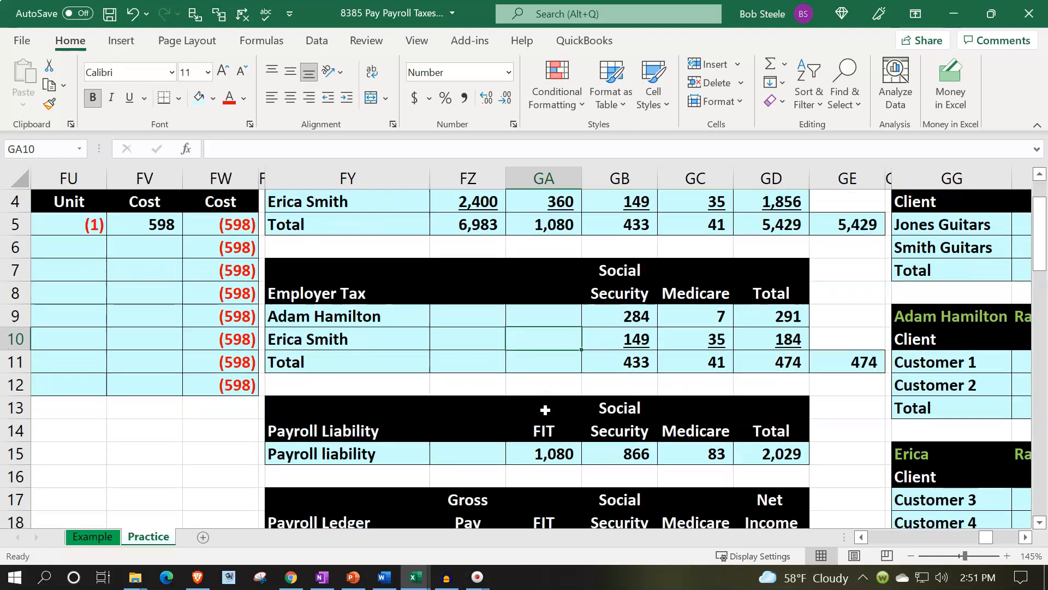
pyautogui.doubleClick(622, 451)
pyautogui.press('Return')
pyautogui.doubleClick(700, 447)
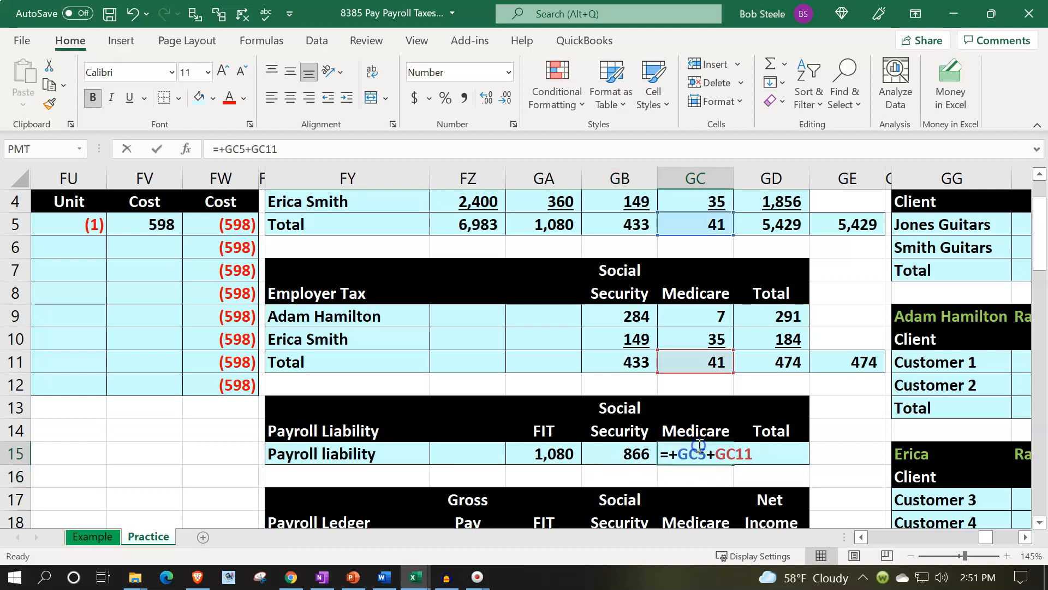
pyautogui.press('Return')
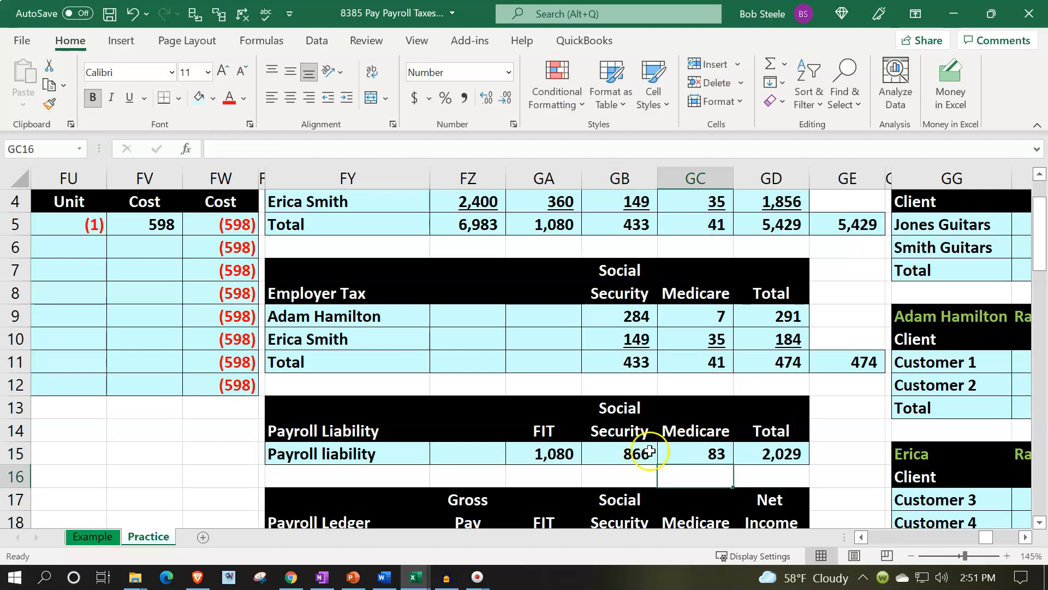
pyautogui.moveTo(409, 447); pyautogui.dragTo(676, 453)
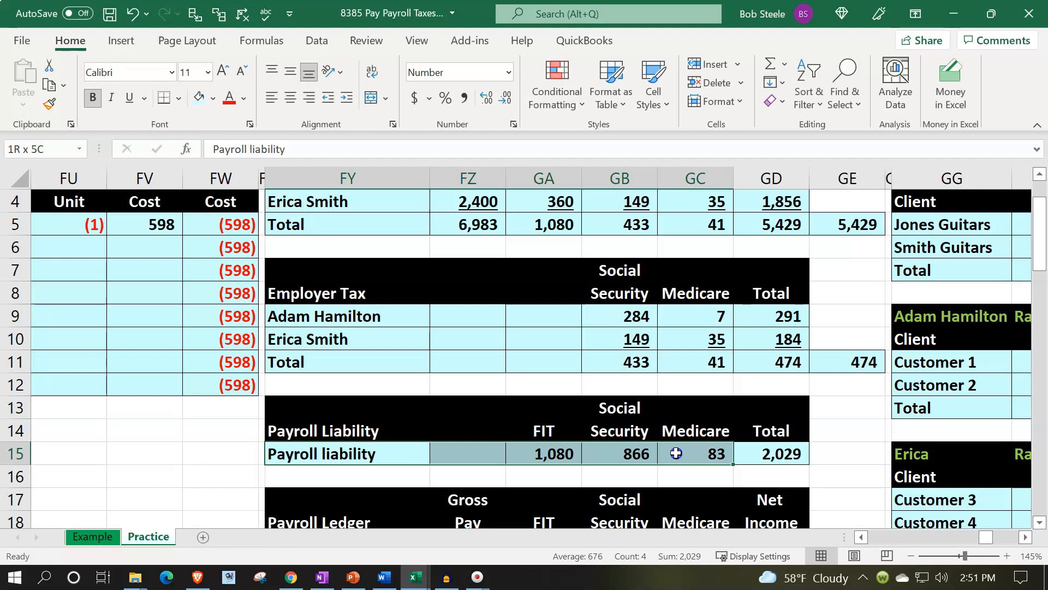
pyautogui.click(627, 307)
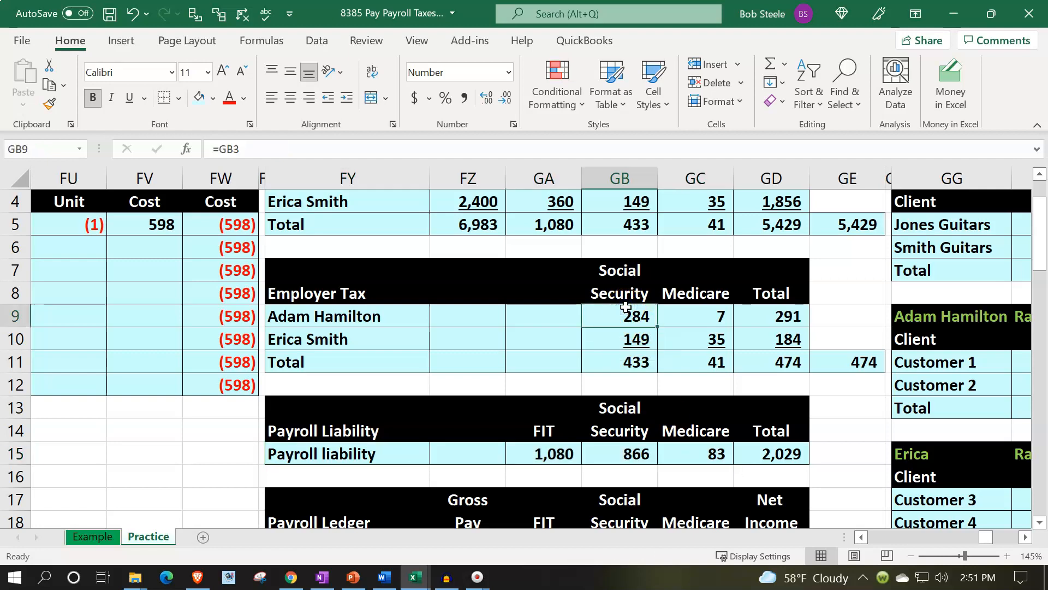
# Return from the payroll tables to the 2/28 journal entries beside the trial balance and hide columns A through T.
pyautogui.press('Left')
pyautogui.press('Left')
pyautogui.press('Left')
pyautogui.press('Left')
pyautogui.press('Left')
pyautogui.press('Left')
pyautogui.press('Left')
pyautogui.press('Left')
pyautogui.press('Left')
pyautogui.press('Left')
pyautogui.press('Left')
pyautogui.press('Left')
pyautogui.press('Left')
pyautogui.press('Left')
pyautogui.press('Left')
pyautogui.press('Left')
pyautogui.press('Left')
pyautogui.press('Left')
pyautogui.press('Left')
pyautogui.press('Left')
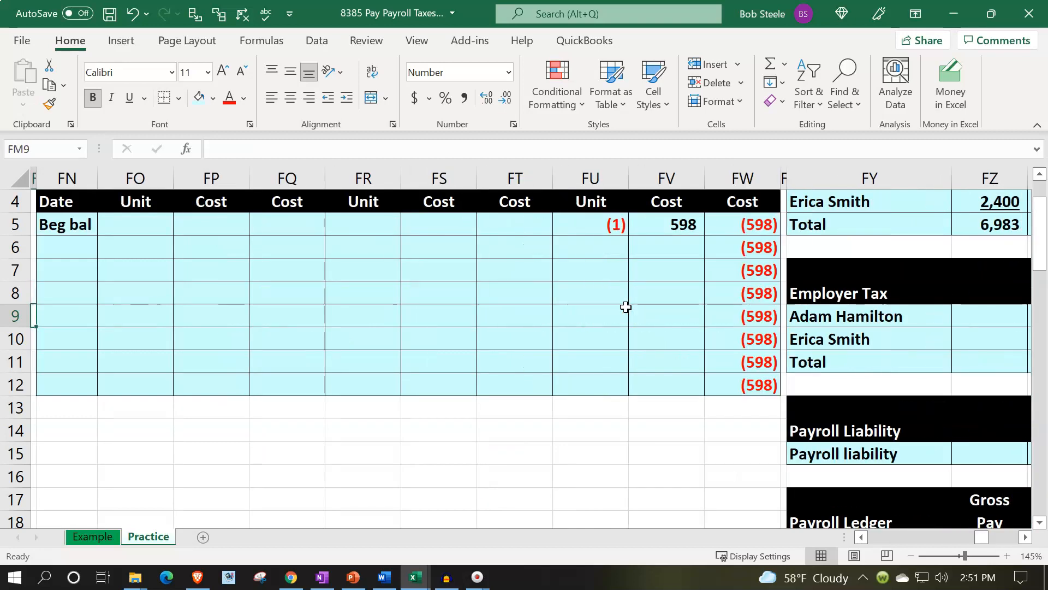
pyautogui.press('Left')
pyautogui.press('Left')
pyautogui.press('Left')
pyautogui.press('Left')
pyautogui.press('Left')
pyautogui.press('Left')
pyautogui.press('Left')
pyautogui.press('Left')
pyautogui.press('Left')
pyautogui.press('Left')
pyautogui.press('Left')
pyautogui.press('Left')
pyautogui.press('Left')
pyautogui.press('Left')
pyautogui.press('Left')
pyautogui.press('Left')
pyautogui.press('Left')
pyautogui.press('Left')
pyautogui.press('Left')
pyautogui.press('Left')
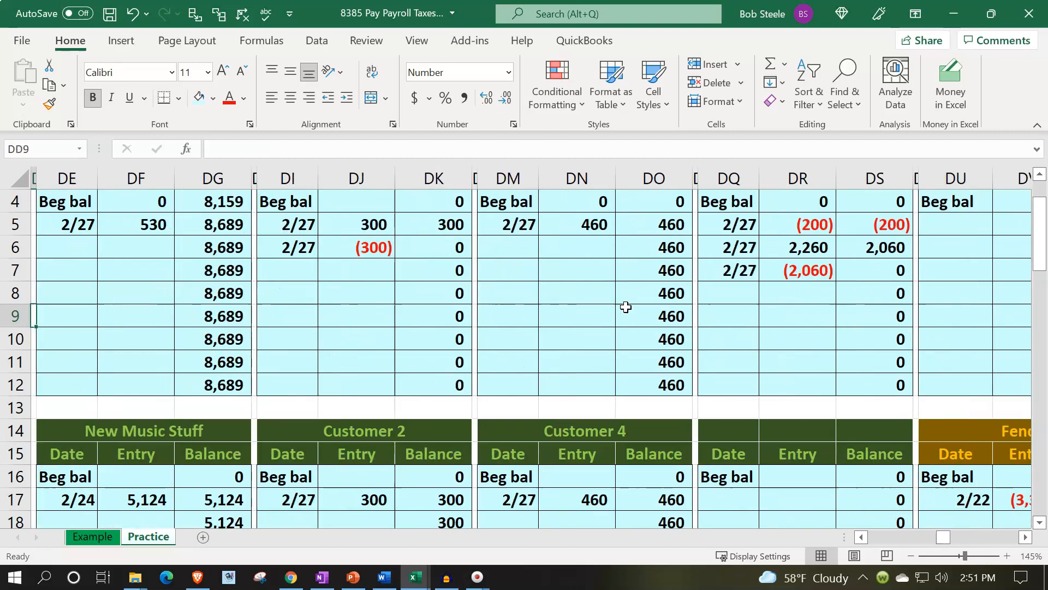
pyautogui.press('Left')
pyautogui.press('Left')
pyautogui.press('Left')
pyautogui.press('Left')
pyautogui.press('Left')
pyautogui.press('Left')
pyautogui.press('Left')
pyautogui.press('Left')
pyautogui.press('Left')
pyautogui.press('Left')
pyautogui.press('Left')
pyautogui.press('Left')
pyautogui.press('Left')
pyautogui.press('Left')
pyautogui.press('Left')
pyautogui.press('Left')
pyautogui.press('Left')
pyautogui.press('Left')
pyautogui.press('Left')
pyautogui.press('Left')
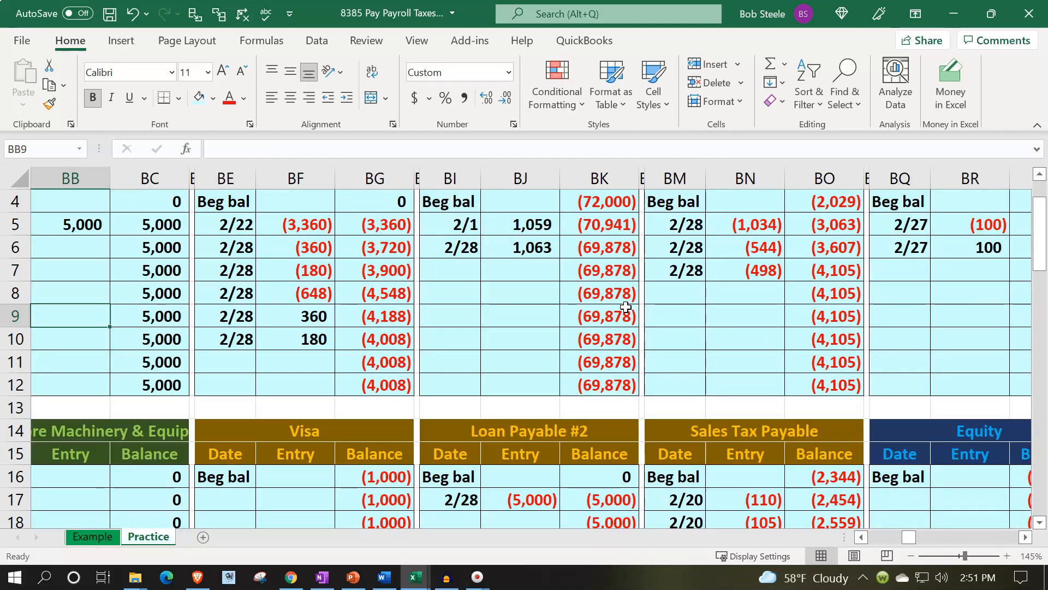
pyautogui.press('Left')
pyautogui.press('Left')
pyautogui.press('Left')
pyautogui.press('Left')
pyautogui.press('Left')
pyautogui.press('Left')
pyautogui.press('Left')
pyautogui.press('Left')
pyautogui.press('Left')
pyautogui.press('Left')
pyautogui.press('Left')
pyautogui.press('Left')
pyautogui.press('Left')
pyautogui.press('Left')
pyautogui.press('Left')
pyautogui.press('Left')
pyautogui.press('Left')
pyautogui.press('Left')
pyautogui.press('Left')
pyautogui.press('Left')
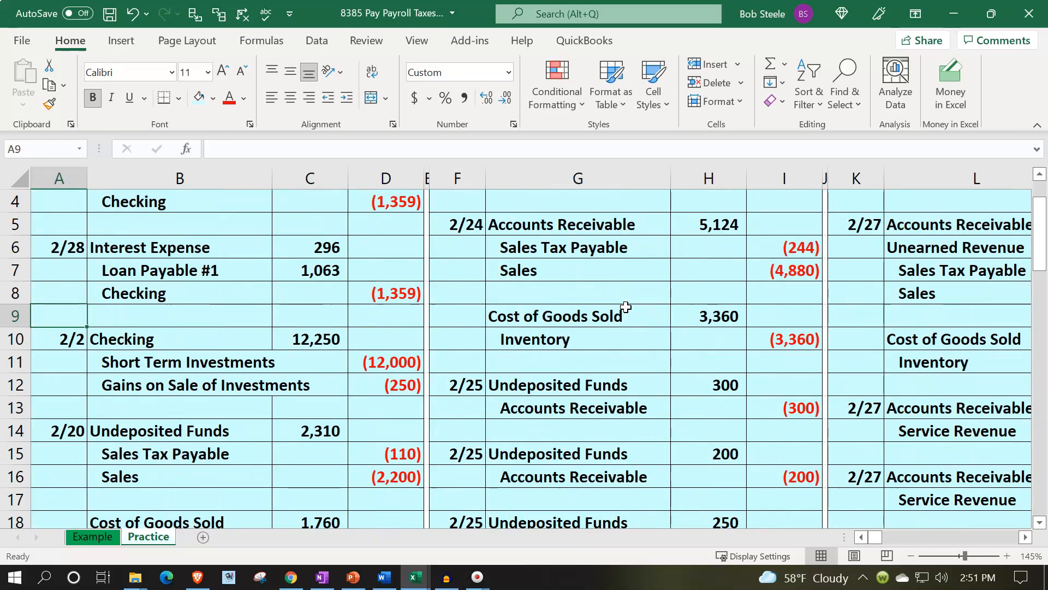
pyautogui.press('Right')
pyautogui.press('Right')
pyautogui.press('Right')
pyautogui.press('Right')
pyautogui.press('Right')
pyautogui.press('Right')
pyautogui.press('Right')
pyautogui.press('Right')
pyautogui.press('Right')
pyautogui.press('Right')
pyautogui.press('Right')
pyautogui.press('Right')
pyautogui.press('Right')
pyautogui.press('Right')
pyautogui.press('Right')
pyautogui.press('Right')
pyautogui.press('Right')
pyautogui.press('Right')
pyautogui.press('Right')
pyautogui.press('Right')
pyautogui.press('Right')
pyautogui.press('Right')
pyautogui.press('Right')
pyautogui.press('Right')
pyautogui.scroll(1, 626, 306)
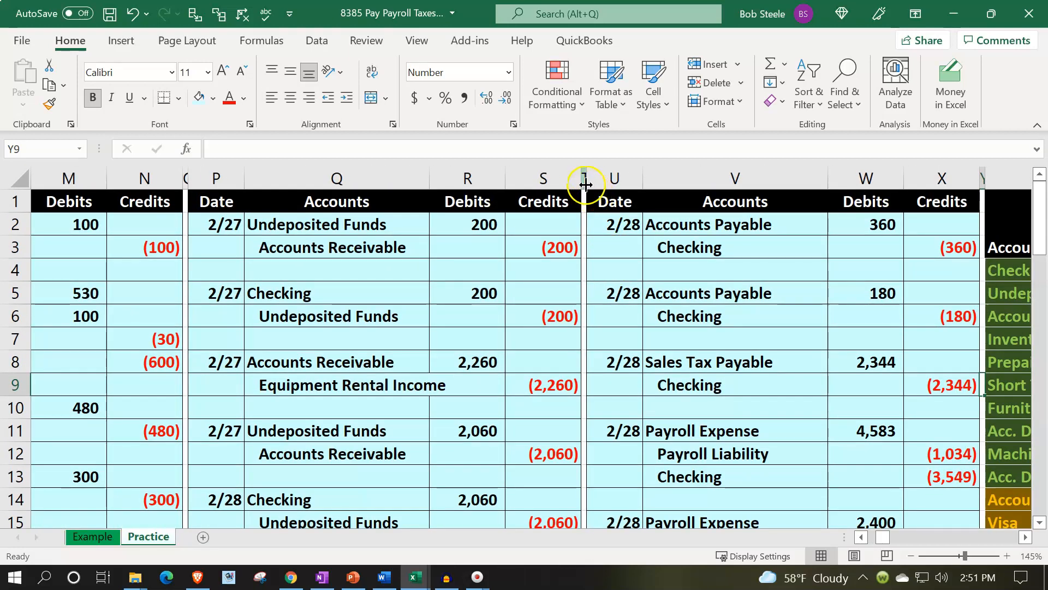
pyautogui.moveTo(583, 177); pyautogui.dragTo(26, 173)
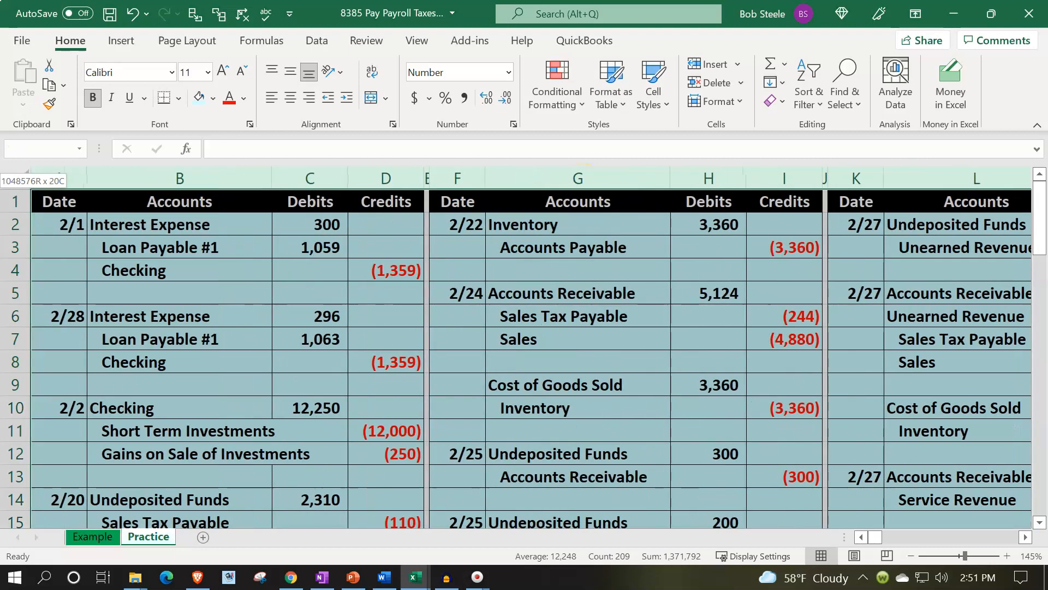
pyautogui.rightClick(141, 268)
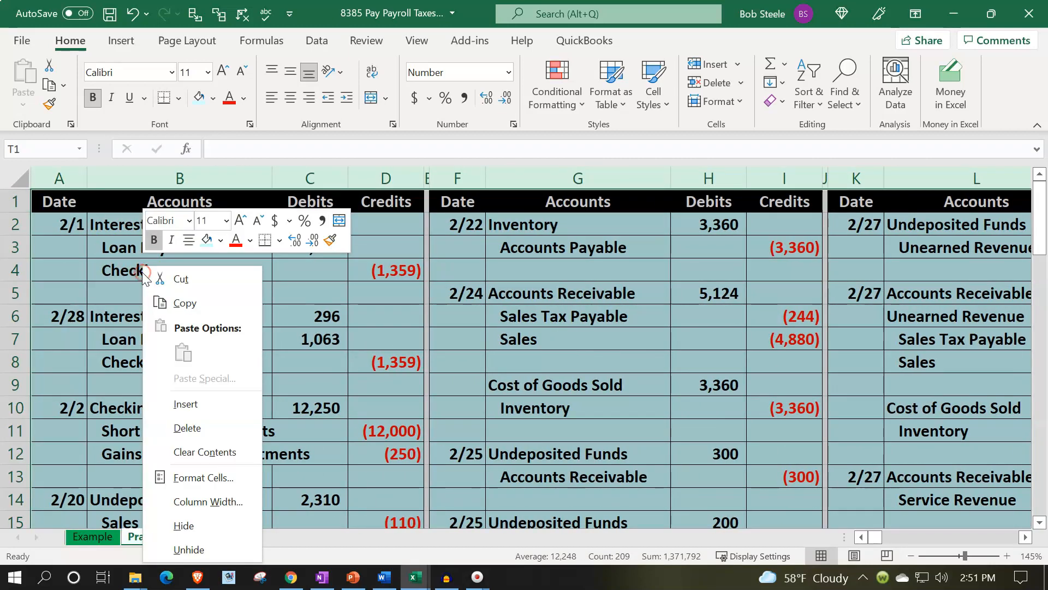
pyautogui.click(199, 519)
# Copy the ending trial balance amounts in AD4:AE34 and paste them as values over the beginning balances starting at AA4.
pyautogui.moveTo(915, 274); pyautogui.dragTo(979, 469)
pyautogui.hotkey('ctrl', 'c')
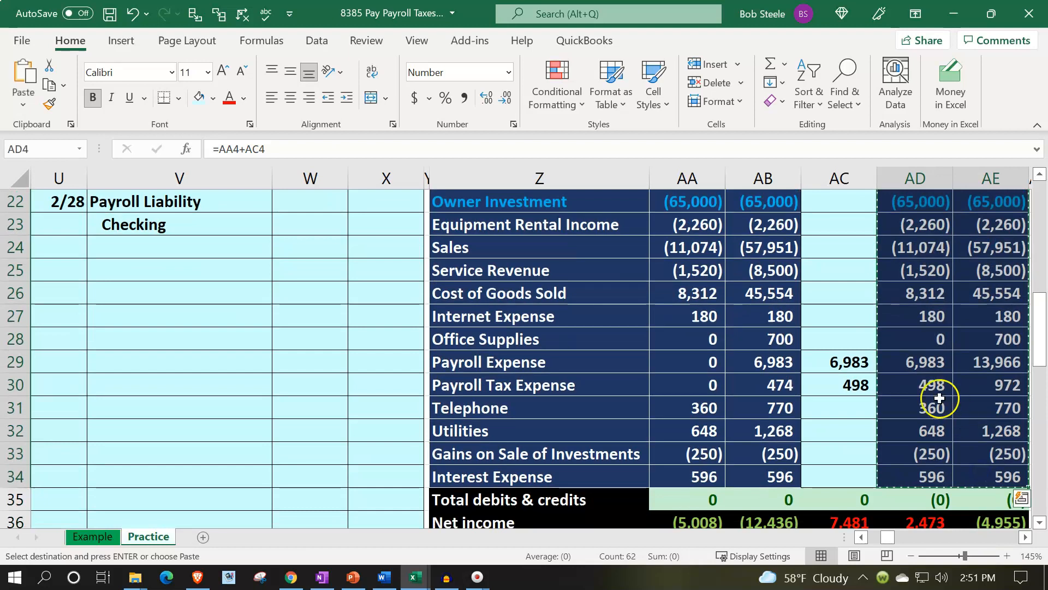
pyautogui.scroll(7, 937, 398)
pyautogui.click(702, 269)
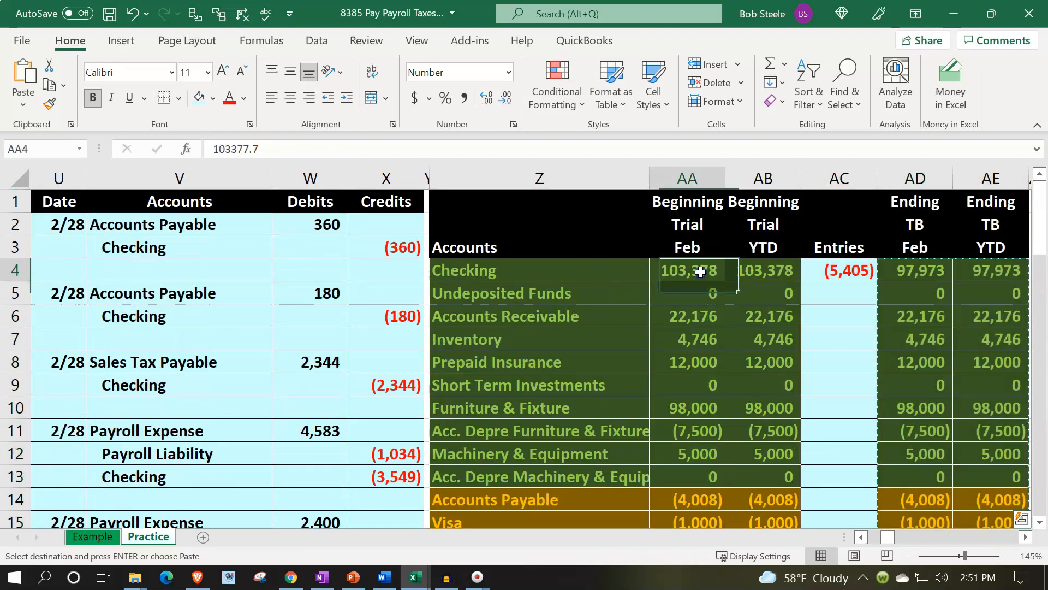
pyautogui.rightClick(703, 270)
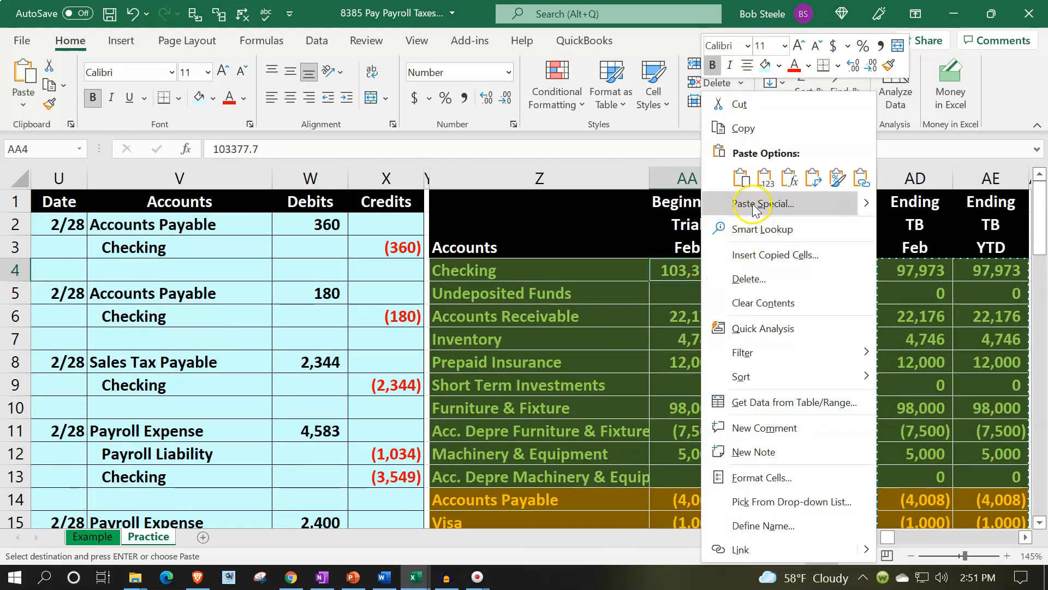
pyautogui.click(765, 176)
# Clear the trial balance Entries column from AC4 to AC33.
pyautogui.click(825, 270)
pyautogui.moveTo(845, 317); pyautogui.dragTo(859, 441)
pyautogui.press('Delete')
pyautogui.scroll(7, 859, 437)
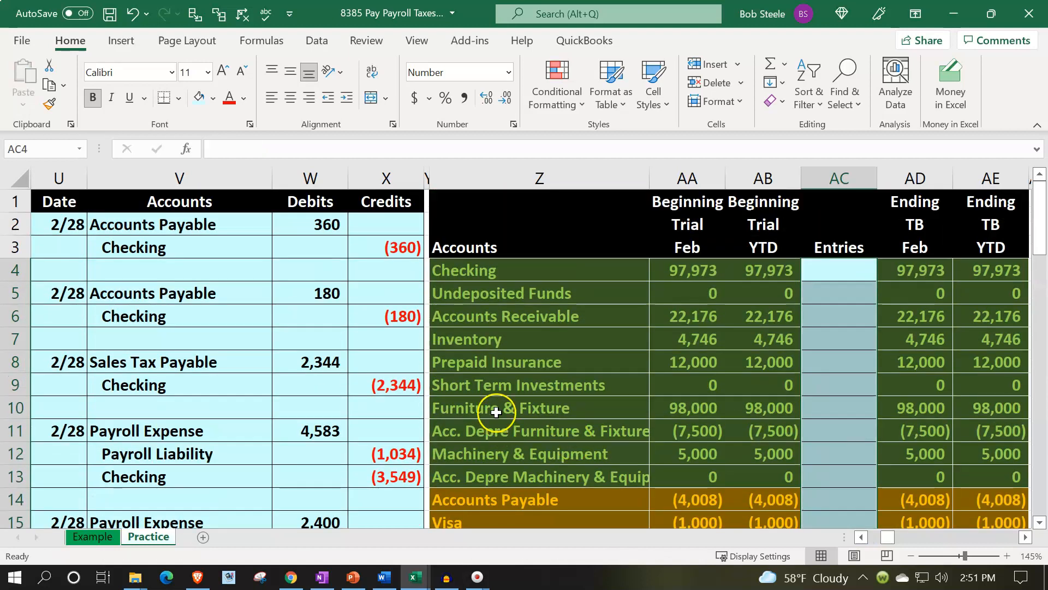
# Link the Payroll Liability debit in W22 to the FIT amount in GA15 of the Payroll Liability table.
pyautogui.scroll(-7, 494, 408)
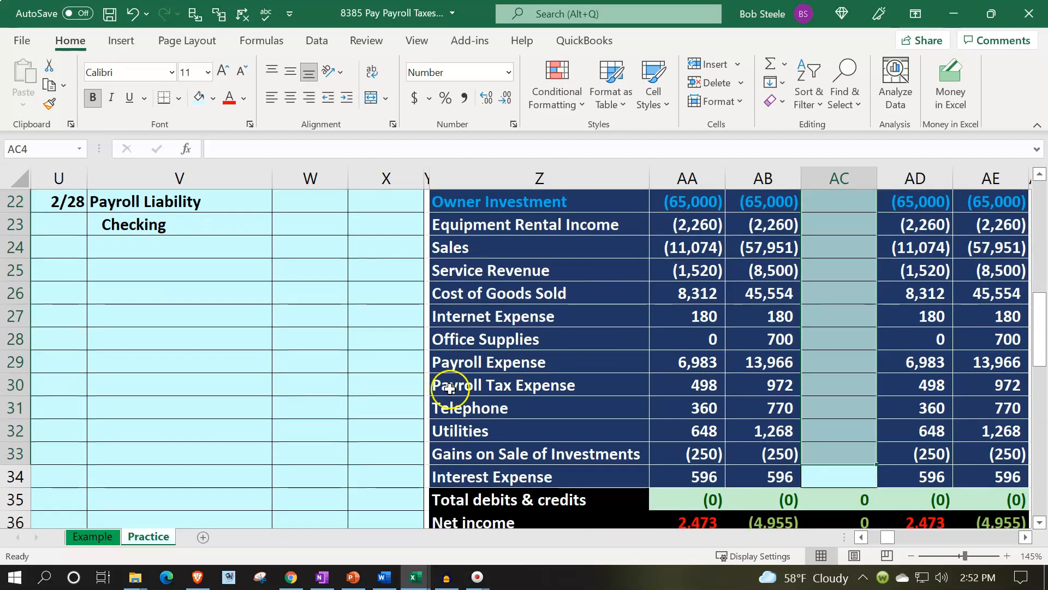
pyautogui.click(301, 336)
pyautogui.scroll(1, 300, 285)
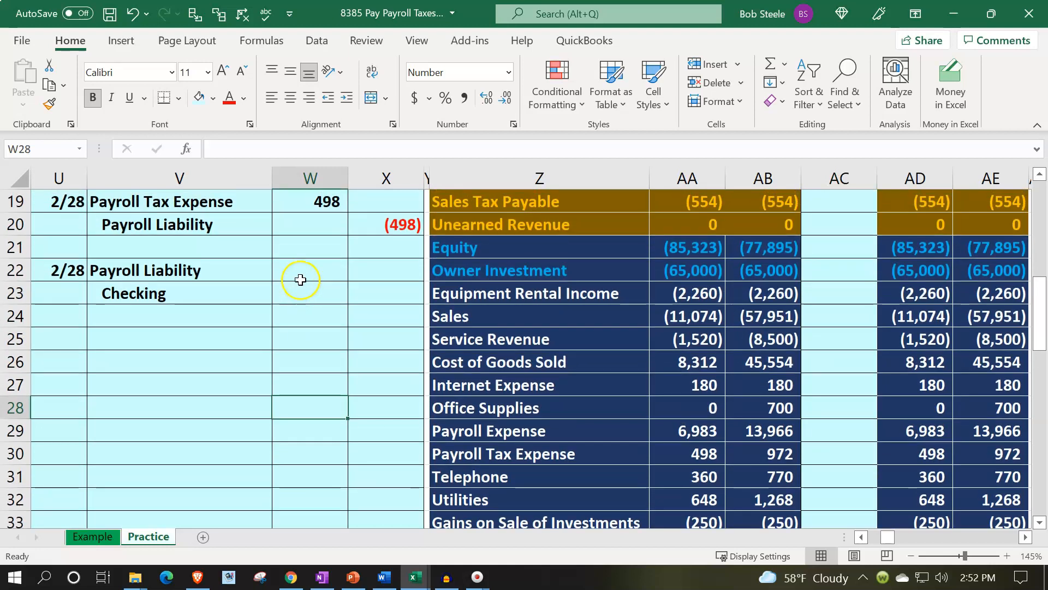
pyautogui.click(300, 275)
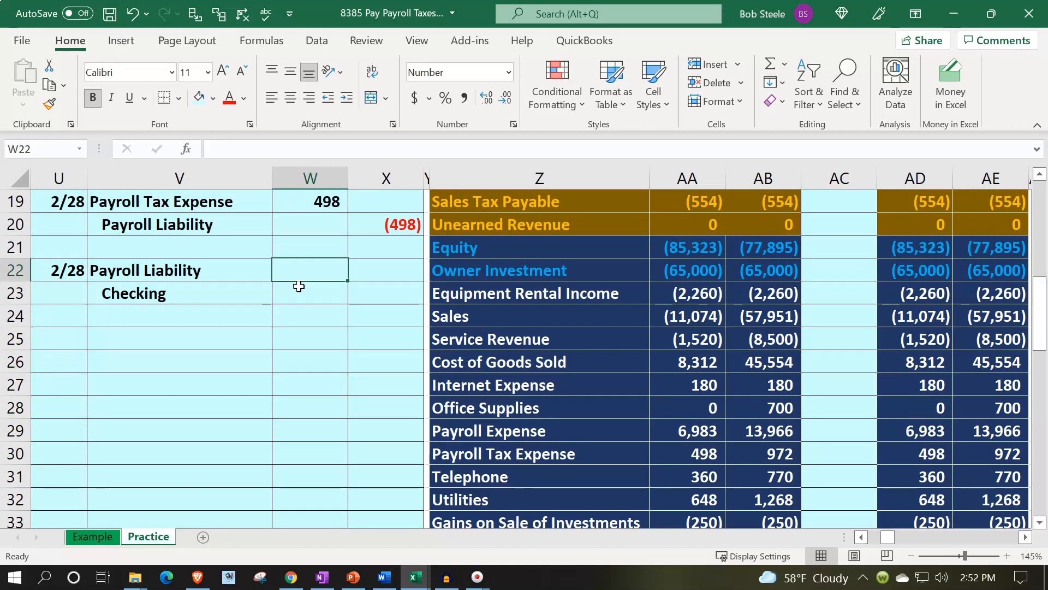
pyautogui.write('=')
pyautogui.press('Right')
pyautogui.press('Right')
pyautogui.press('Right')
pyautogui.press('Right')
pyautogui.press('Right')
pyautogui.press('Right')
pyautogui.press('Right')
pyautogui.press('Right')
pyautogui.press('Right')
pyautogui.press('Right')
pyautogui.press('Right')
pyautogui.press('Right')
pyautogui.press('Right')
pyautogui.press('Right')
pyautogui.press('Right')
pyautogui.press('Right')
pyautogui.press('Right')
pyautogui.press('Right')
pyautogui.press('Right')
pyautogui.press('Right')
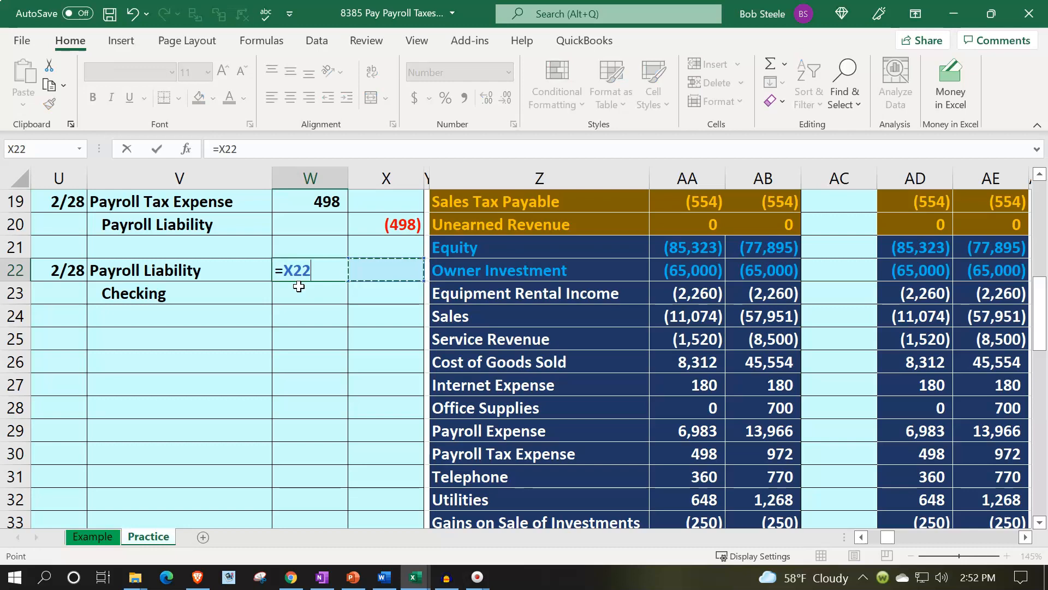
pyautogui.press('Right')
pyautogui.press('Right')
pyautogui.press('Right')
pyautogui.press('Right')
pyautogui.press('Right')
pyautogui.press('Right')
pyautogui.press('Right')
pyautogui.press('Right')
pyautogui.press('Right')
pyautogui.press('Right')
pyautogui.press('Right')
pyautogui.press('Right')
pyautogui.press('Right')
pyautogui.press('Right')
pyautogui.press('Right')
pyautogui.press('Right')
pyautogui.press('Right')
pyautogui.press('Right')
pyautogui.press('Right')
pyautogui.press('Right')
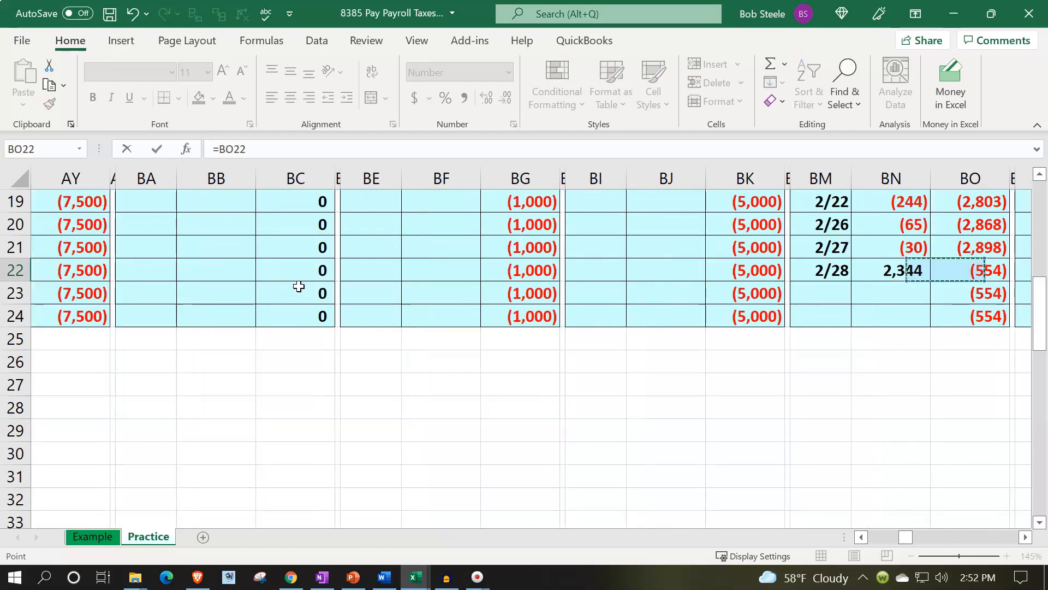
pyautogui.press('Right')
pyautogui.press('Right')
pyautogui.press('Right')
pyautogui.press('Right')
pyautogui.press('Right')
pyautogui.press('Right')
pyautogui.press('Right')
pyautogui.press('Right')
pyautogui.press('Right')
pyautogui.press('Right')
pyautogui.press('Right')
pyautogui.press('Right')
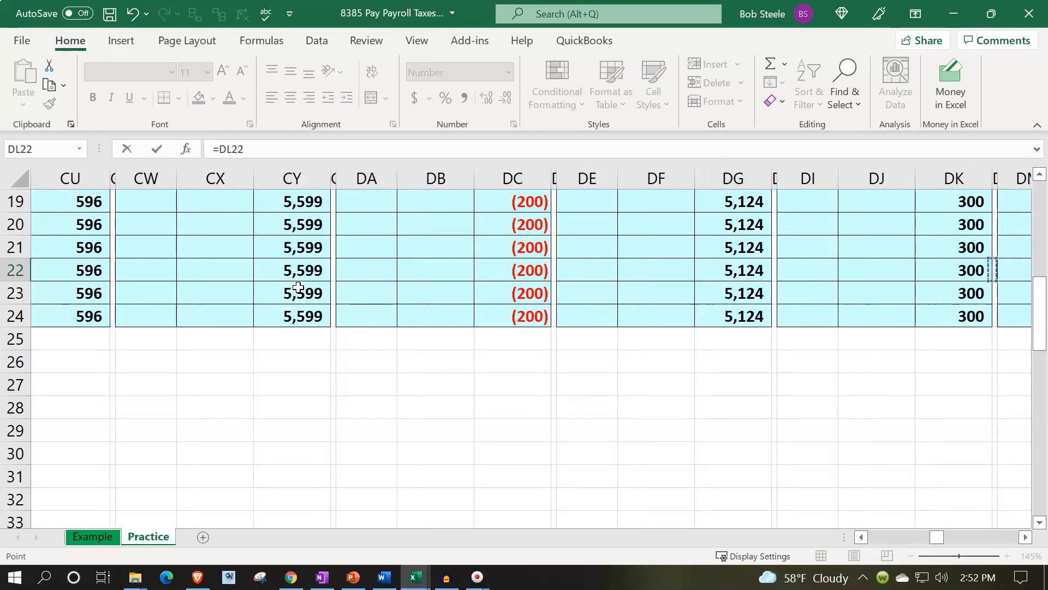
pyautogui.press('Up')
pyautogui.press('Up')
pyautogui.press('Up')
pyautogui.press('Up')
pyautogui.press('Up')
pyautogui.press('Up')
pyautogui.press('Up')
pyautogui.press('Up')
pyautogui.press('Up')
pyautogui.press('Up')
pyautogui.press('Up')
pyautogui.press('Up')
pyautogui.press('Up')
pyautogui.press('Up')
pyautogui.press('Right')
pyautogui.press('Right')
pyautogui.press('Right')
pyautogui.press('Right')
pyautogui.press('Right')
pyautogui.press('Right')
pyautogui.press('Right')
pyautogui.press('Right')
pyautogui.press('Right')
pyautogui.press('Right')
pyautogui.press('Right')
pyautogui.press('Right')
pyautogui.press('Right')
pyautogui.press('Right')
pyautogui.press('Right')
pyautogui.press('Right')
pyautogui.press('Right')
pyautogui.press('Right')
pyautogui.press('Right')
pyautogui.press('Right')
pyautogui.press('Right')
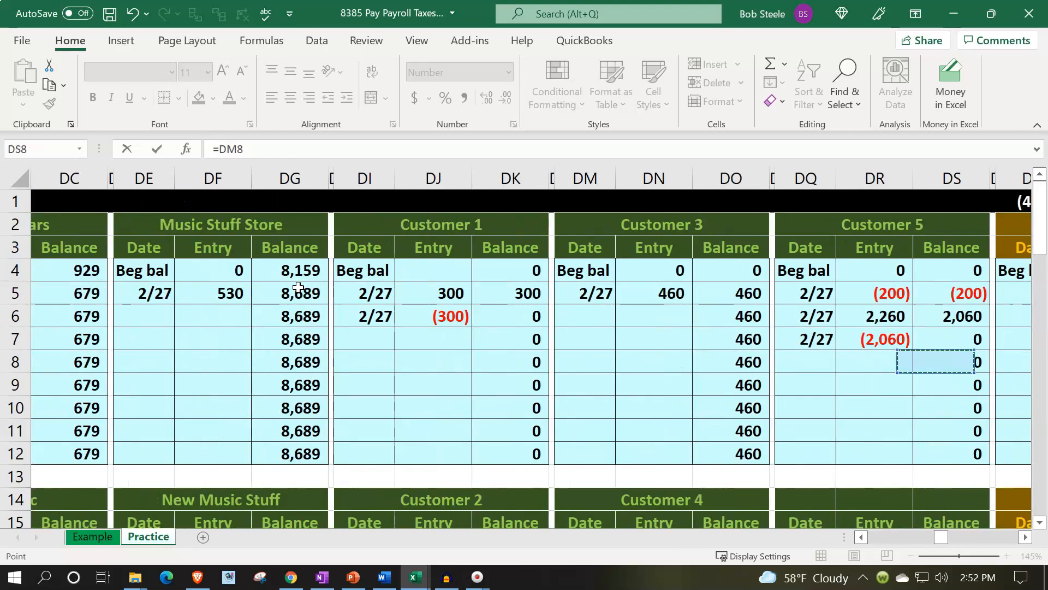
pyautogui.press('Right')
pyautogui.press('Right')
pyautogui.press('Right')
pyautogui.press('Right')
pyautogui.press('Right')
pyautogui.press('Right')
pyautogui.press('Right')
pyautogui.press('Right')
pyautogui.press('Right')
pyautogui.press('Right')
pyautogui.press('Right')
pyautogui.press('Right')
pyautogui.press('Right')
pyautogui.press('Right')
pyautogui.press('Right')
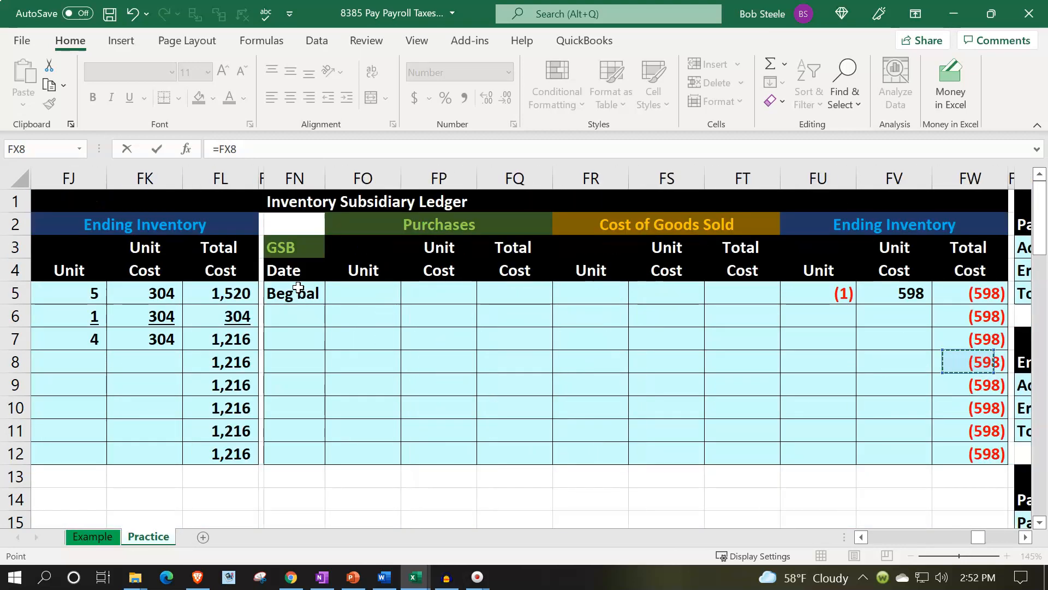
pyautogui.press('Left')
pyautogui.press('Left')
pyautogui.press('Left')
pyautogui.press('Left')
pyautogui.press('Left')
pyautogui.press('Left')
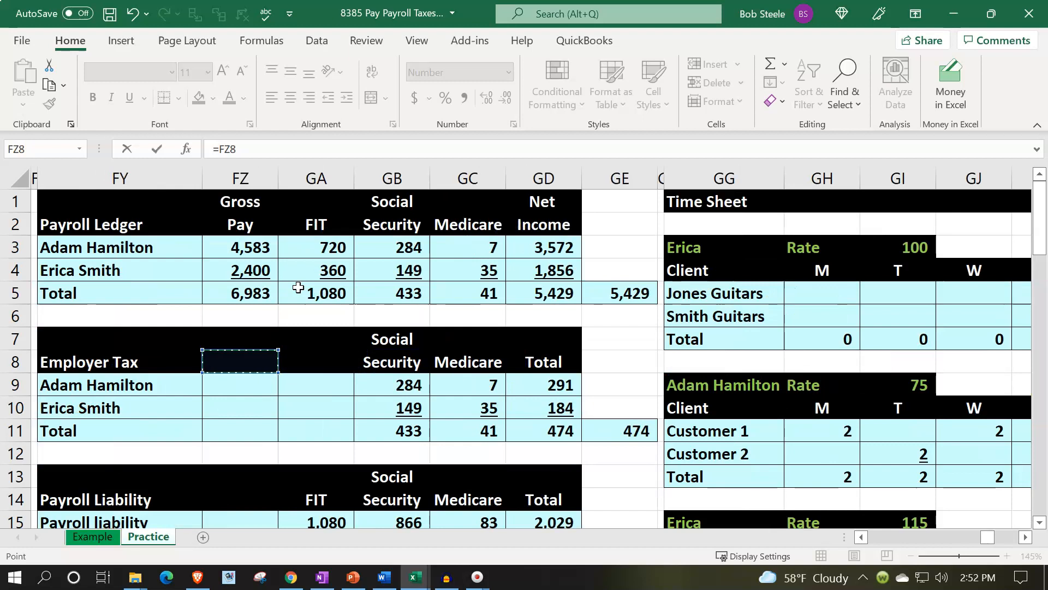
pyautogui.scroll(-1, 298, 287)
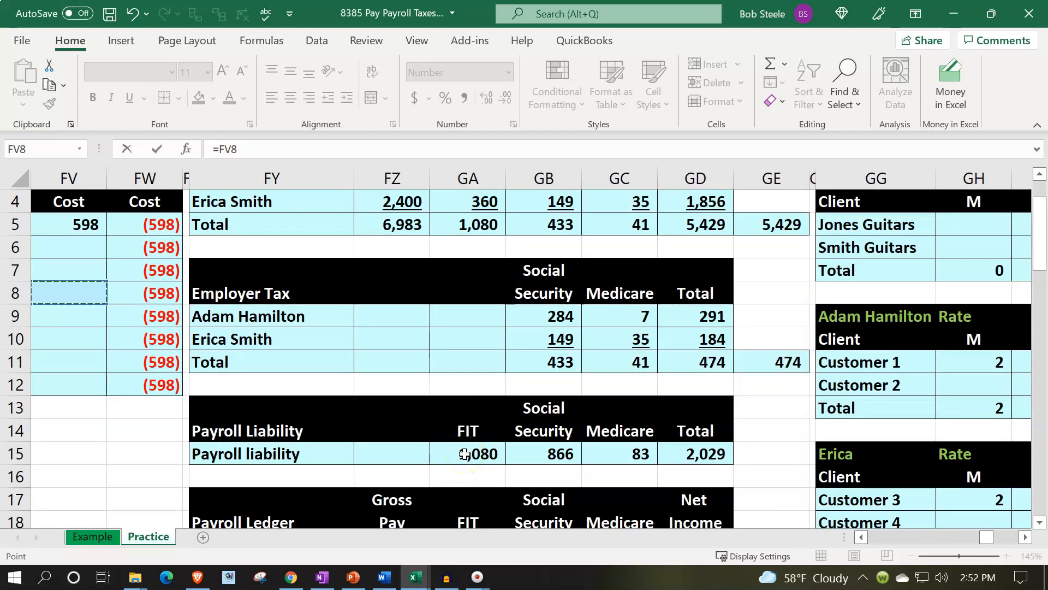
pyautogui.click(464, 454)
pyautogui.write('Checking')
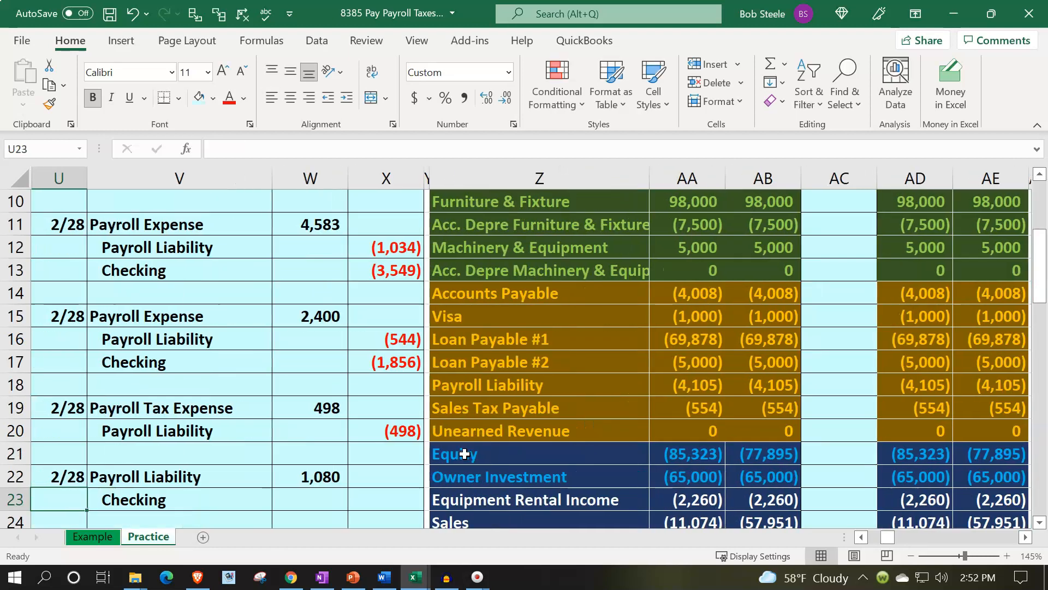
# Credit Checking in X23 with the negative of the Payroll Liability debit in W22.
pyautogui.press('Tab')
pyautogui.press('Tab')
pyautogui.write('-')
pyautogui.press('Left')
pyautogui.press('Up')
pyautogui.press('Return')
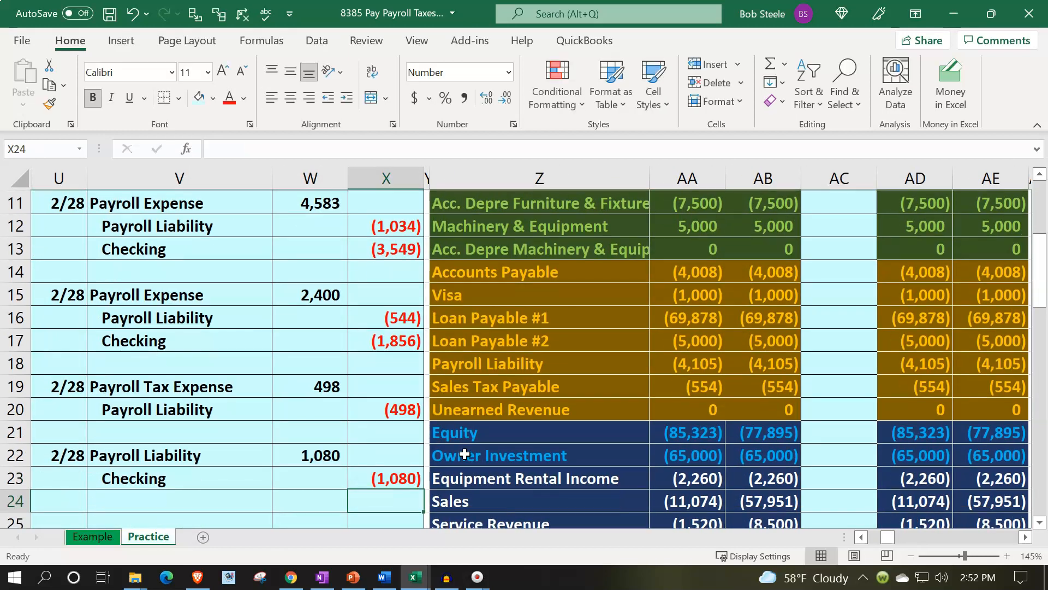
# Start another journal entry by linking V25 to the Payroll Liability account name in Z18.
pyautogui.press('Down')
pyautogui.press('Left')
pyautogui.press('Left')
pyautogui.write('+')
pyautogui.press('Right')
pyautogui.press('Right')
pyautogui.press('Right')
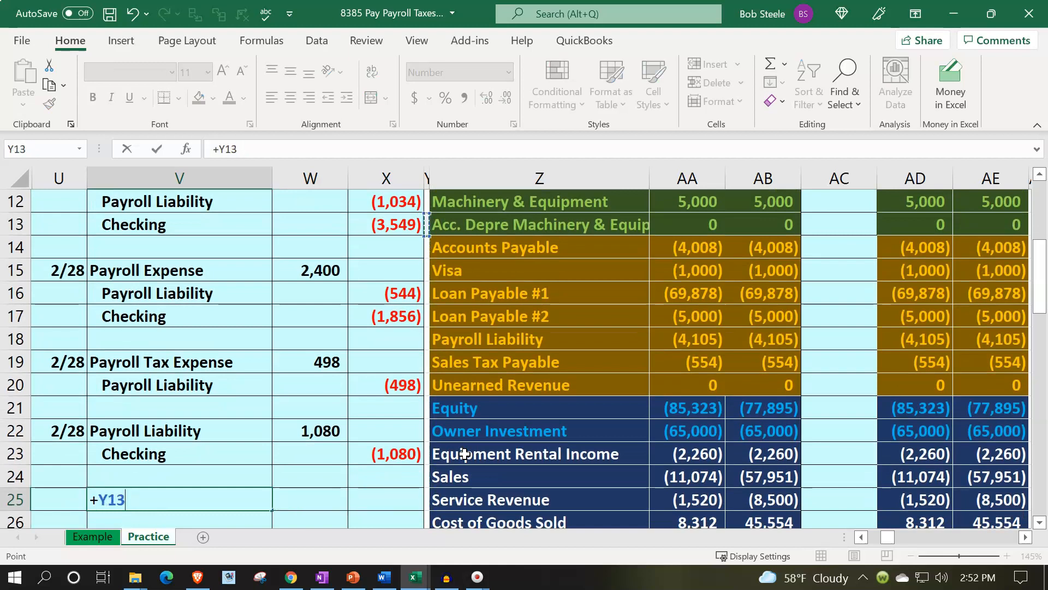
pyautogui.press('Up')
pyautogui.press('Up')
pyautogui.press('Up')
pyautogui.press('Up')
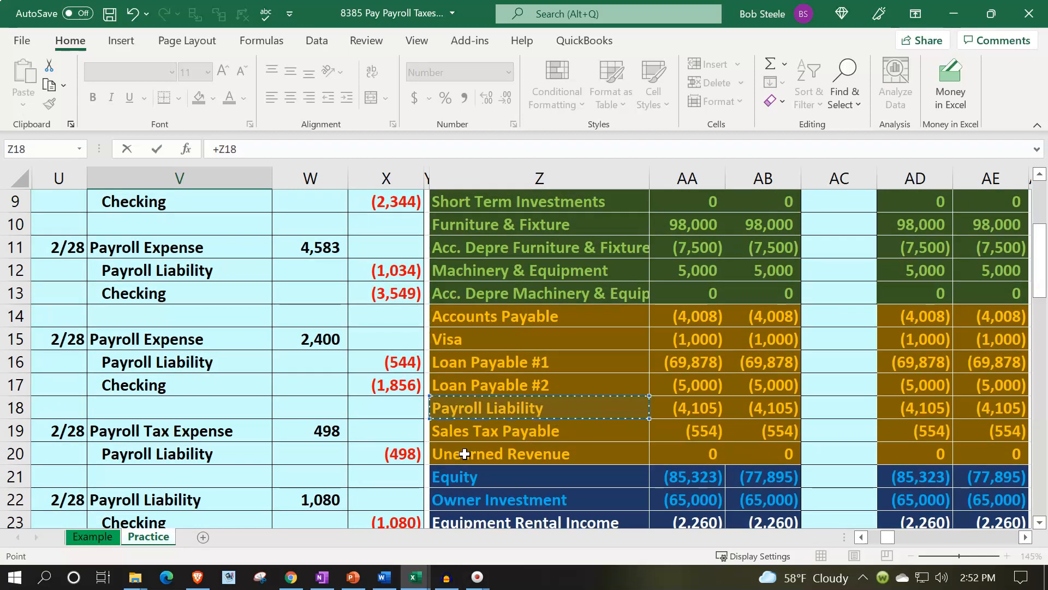
pyautogui.press('Return')
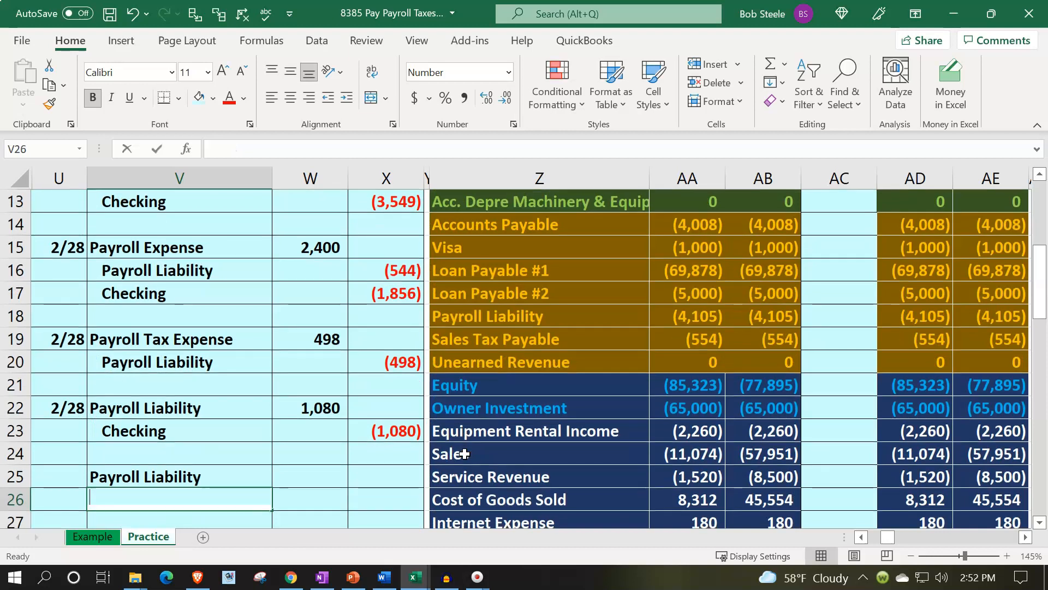
# Link V26 to the Checking account name in Z4 and indent it as the credit line.
pyautogui.write('+')
pyautogui.press('Right')
pyautogui.press('Right')
pyautogui.press('Right')
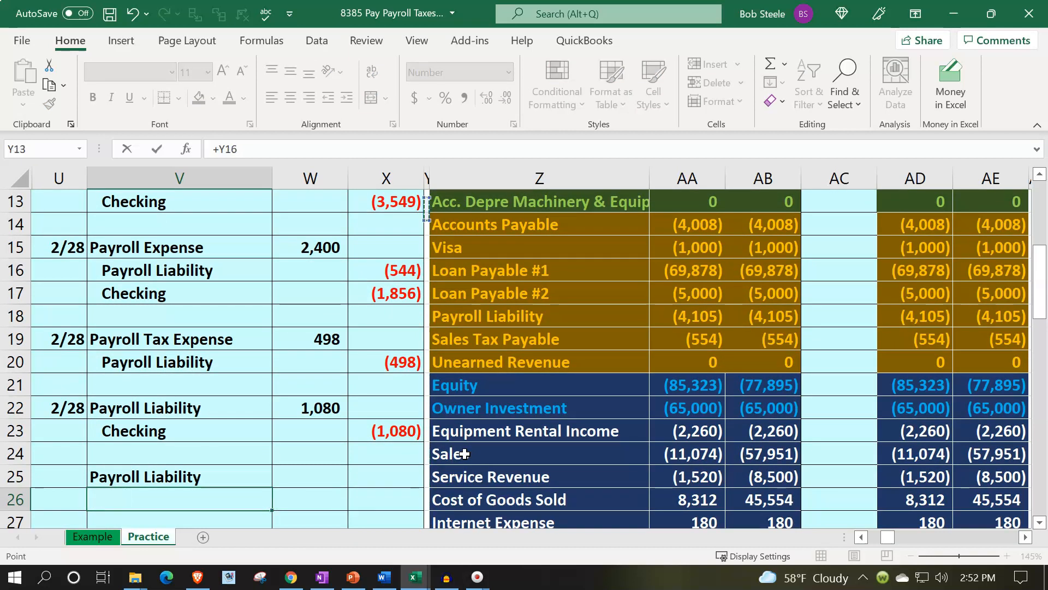
pyautogui.press('Up')
pyautogui.press('Up')
pyautogui.press('Up')
pyautogui.press('Up')
pyautogui.press('Up')
pyautogui.press('Up')
pyautogui.press('Up')
pyautogui.press('Up')
pyautogui.press('Up')
pyautogui.press('Up')
pyautogui.press('Right')
pyautogui.press('Down')
pyautogui.press('Return')
pyautogui.press('Up')
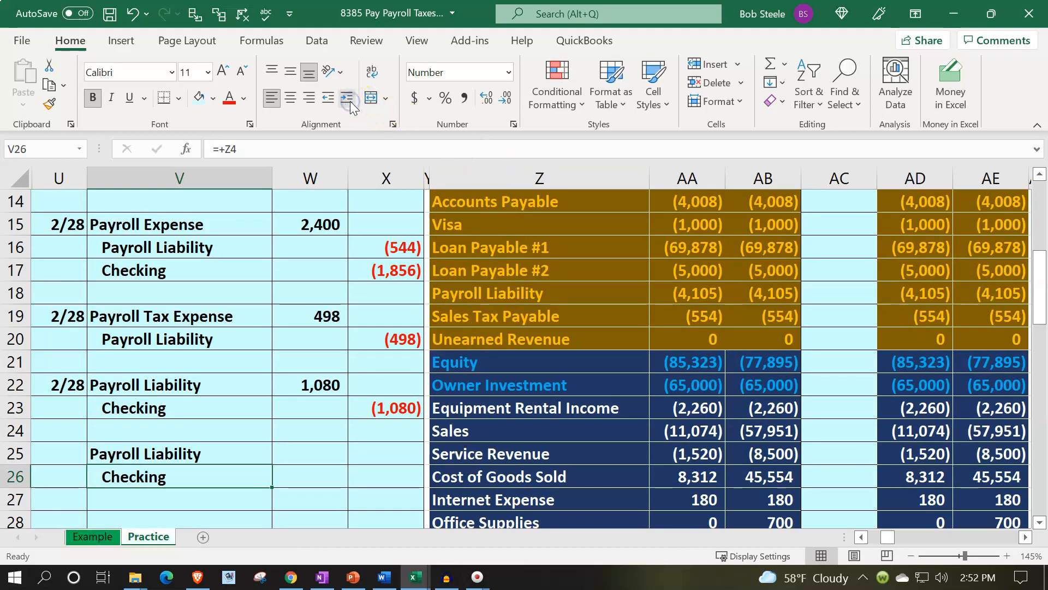
# Fill the date cell U26 with a reference to the 2/28 date in U22.
pyautogui.press('Left')
pyautogui.write('+')
pyautogui.press('Up')
pyautogui.press('Up')
pyautogui.press('Up')
pyautogui.press('Up')
pyautogui.press('Return')
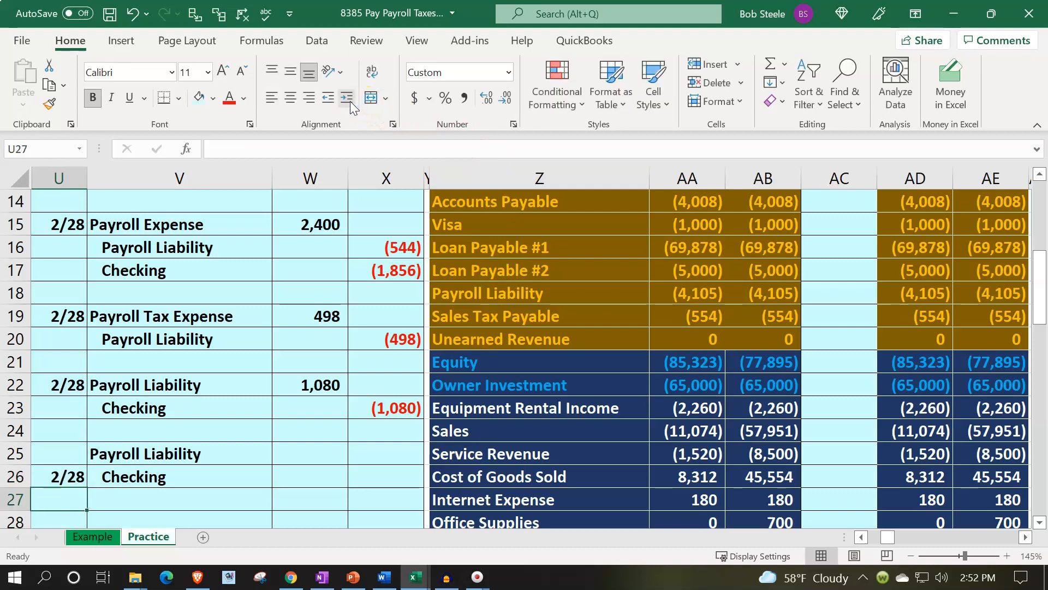
# Fill the date cell U28 with a reference to the date in U26.
pyautogui.press('Down')
pyautogui.write('+')
pyautogui.press('Up')
pyautogui.press('Up')
pyautogui.press('Return')
# Clear the date from U26 and reference the 2/28 date of U22 in U25 instead, on the Payroll Liability line.
pyautogui.press('Up')
pyautogui.press('Up')
pyautogui.press('Up')
pyautogui.press('Delete')
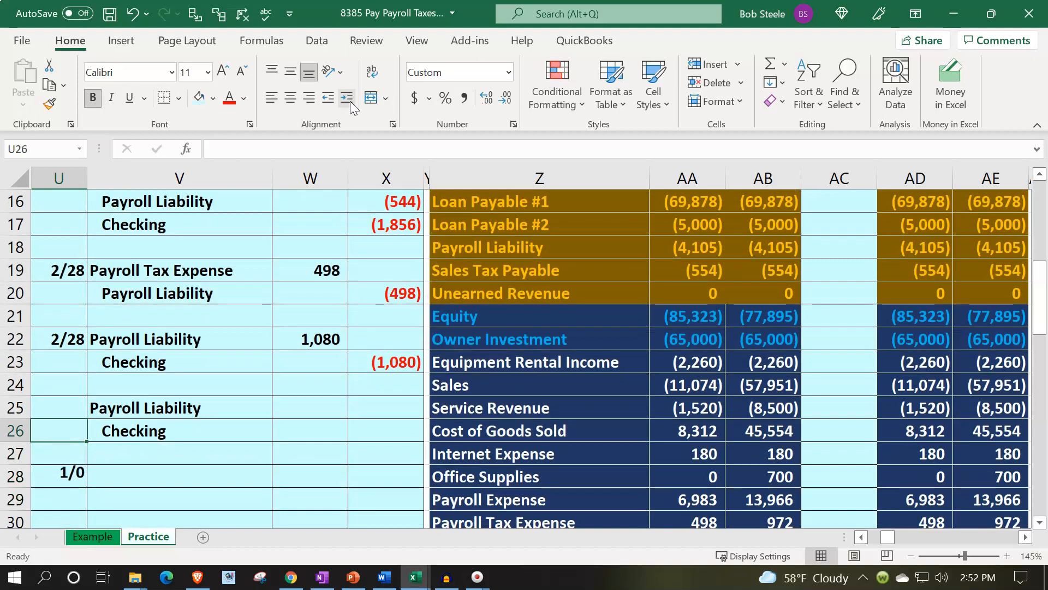
pyautogui.press('Up')
pyautogui.write('+')
pyautogui.press('Up')
pyautogui.press('Up')
pyautogui.press('Up')
pyautogui.press('Return')
# Date the next journal entry by linking U28 to the 2/28 date in U25.
pyautogui.press('Down')
pyautogui.press('Down')
pyautogui.write('+')
pyautogui.press('Up')
pyautogui.press('Up')
pyautogui.press('Up')
pyautogui.press('Return')
# Begin the Payroll Liability debit formula in W25, pointing its reference across the general ledger and AR subsidiary ledger into the AP subsidiary ledger columns.
pyautogui.press('Up')
pyautogui.press('Up')
pyautogui.press('Up')
pyautogui.press('Up')
pyautogui.press('Right')
pyautogui.press('Right')
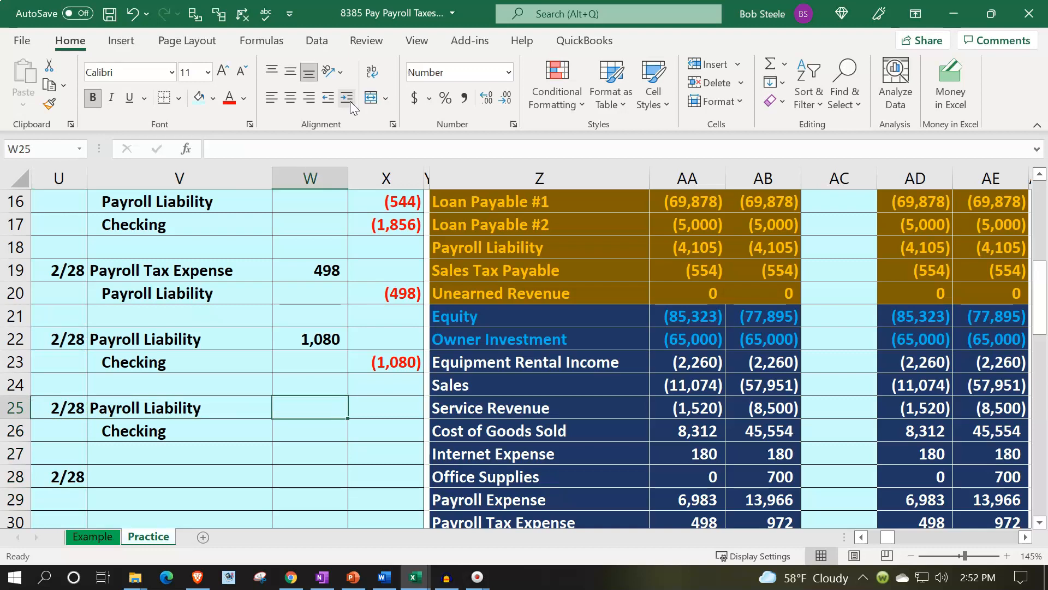
pyautogui.write('=')
pyautogui.press('Right')
pyautogui.press('Right')
pyautogui.press('Right')
pyautogui.press('Right')
pyautogui.press('Right')
pyautogui.press('Right')
pyautogui.press('Right')
pyautogui.press('Right')
pyautogui.press('Right')
pyautogui.press('Right')
pyautogui.press('Right')
pyautogui.press('Right')
pyautogui.press('Right')
pyautogui.press('Right')
pyautogui.press('Right')
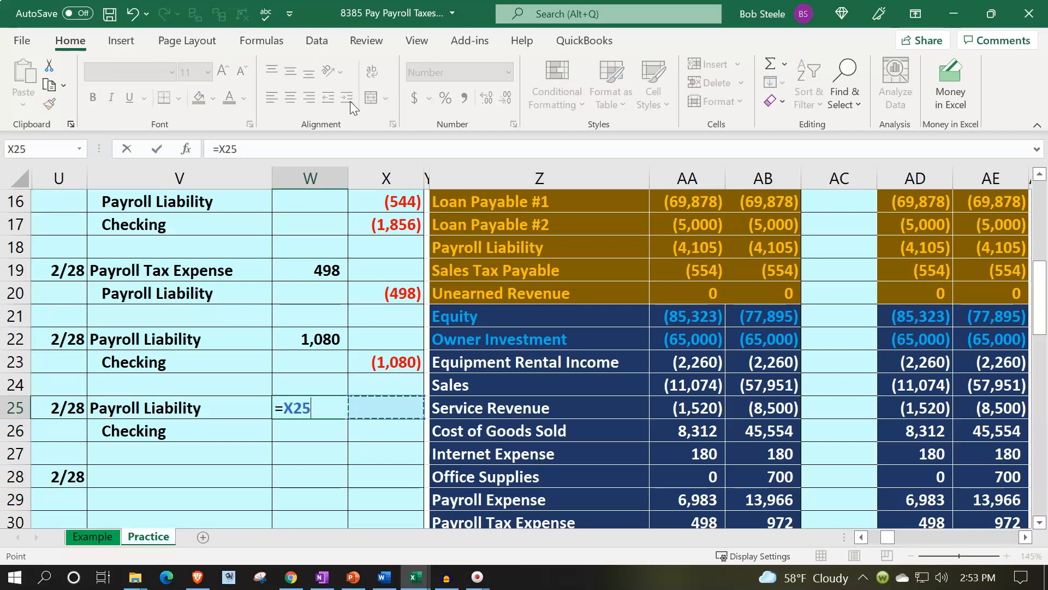
pyautogui.press('Up')
pyautogui.press('Up')
pyautogui.press('Up')
pyautogui.press('Up')
pyautogui.press('Up')
pyautogui.press('Up')
pyautogui.press('Up')
pyautogui.press('Up')
pyautogui.press('Up')
pyautogui.press('Up')
pyautogui.press('Up')
pyautogui.press('Up')
pyautogui.press('Up')
pyautogui.press('Up')
pyautogui.press('Right')
pyautogui.press('Right')
pyautogui.press('Right')
pyautogui.press('Right')
pyautogui.press('Right')
pyautogui.press('Right')
pyautogui.press('Right')
pyautogui.press('Right')
pyautogui.press('Right')
pyautogui.press('Right')
pyautogui.press('Right')
pyautogui.press('Right')
pyautogui.press('Right')
pyautogui.press('Right')
pyautogui.press('Right')
pyautogui.press('Right')
pyautogui.press('Right')
pyautogui.press('Right')
pyautogui.press('Right')
pyautogui.press('Right')
pyautogui.press('Right')
pyautogui.press('Right')
pyautogui.press('Right')
pyautogui.press('Right')
pyautogui.press('Right')
pyautogui.press('Right')
pyautogui.press('Right')
pyautogui.press('Right')
pyautogui.press('Right')
pyautogui.press('Right')
pyautogui.press('Right')
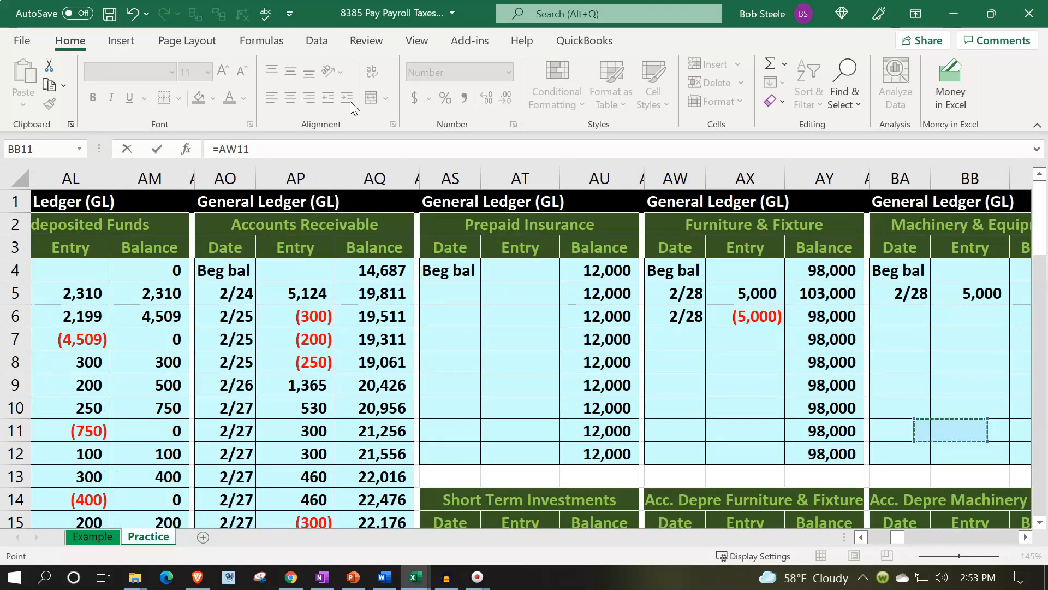
pyautogui.press('Right')
pyautogui.press('Right')
pyautogui.press('Right')
pyautogui.press('Right')
pyautogui.press('Right')
pyautogui.press('Right')
pyautogui.press('Right')
pyautogui.press('Right')
pyautogui.press('Right')
pyautogui.press('Right')
pyautogui.press('Right')
pyautogui.press('Right')
pyautogui.press('Right')
pyautogui.press('Right')
pyautogui.press('Right')
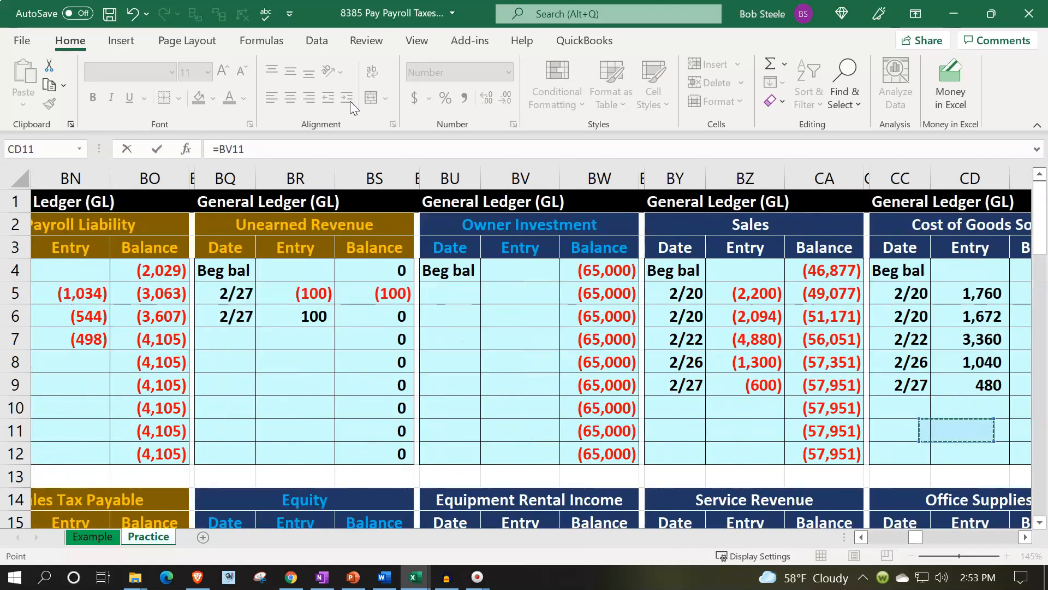
pyautogui.press('Right')
pyautogui.press('Right')
pyautogui.press('Right')
pyautogui.press('Right')
pyautogui.press('Right')
pyautogui.press('Right')
pyautogui.press('Right')
pyautogui.press('Right')
pyautogui.press('Right')
pyautogui.press('Right')
pyautogui.press('Right')
pyautogui.press('Right')
pyautogui.press('Right')
pyautogui.press('Right')
pyautogui.press('Right')
pyautogui.press('Right')
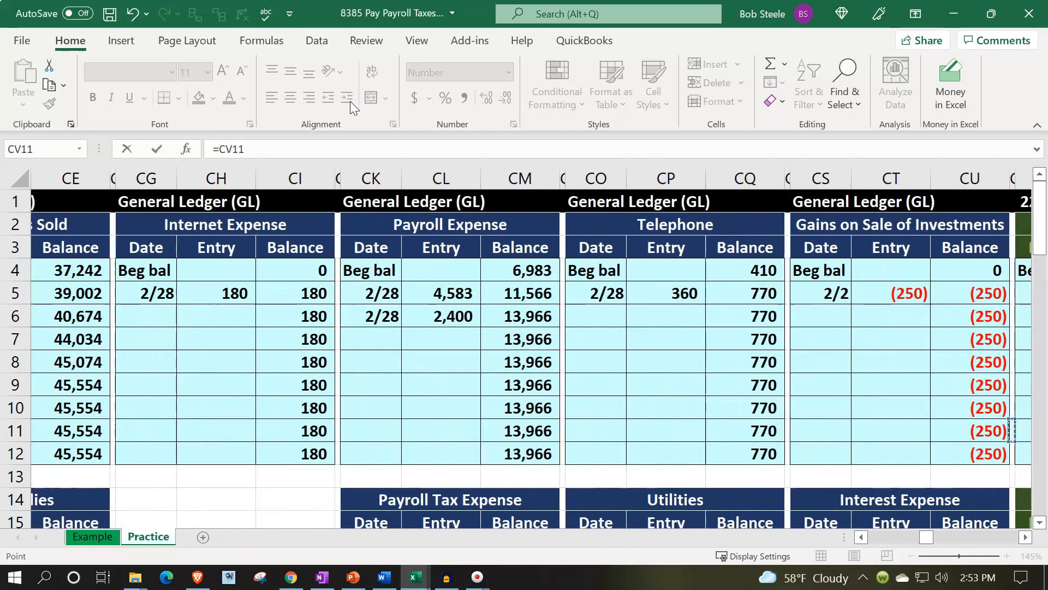
pyautogui.press('Right')
pyautogui.press('Right')
pyautogui.press('Right')
pyautogui.press('Right')
pyautogui.press('Right')
pyautogui.press('Right')
pyautogui.press('Right')
pyautogui.press('Right')
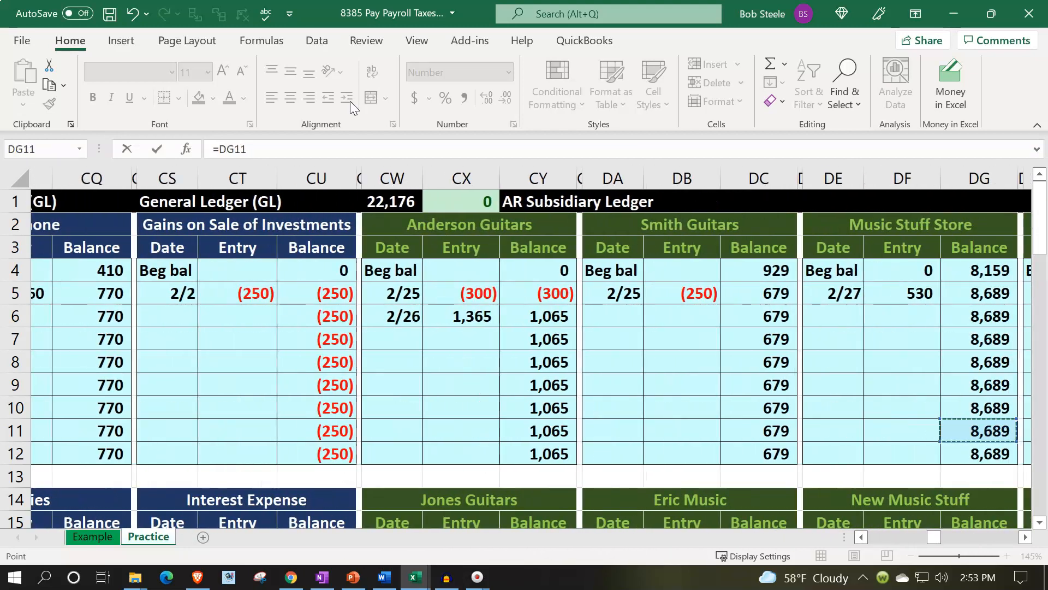
pyautogui.press('Right')
pyautogui.press('Right')
pyautogui.press('Right')
pyautogui.press('Right')
pyautogui.press('Right')
pyautogui.press('Right')
pyautogui.press('Right')
pyautogui.press('Right')
pyautogui.press('Right')
pyautogui.press('Right')
pyautogui.press('Right')
pyautogui.press('Right')
pyautogui.press('Right')
pyautogui.press('Right')
pyautogui.press('Right')
pyautogui.press('Right')
pyautogui.press('Right')
pyautogui.press('Right')
pyautogui.press('Right')
pyautogui.press('Right')
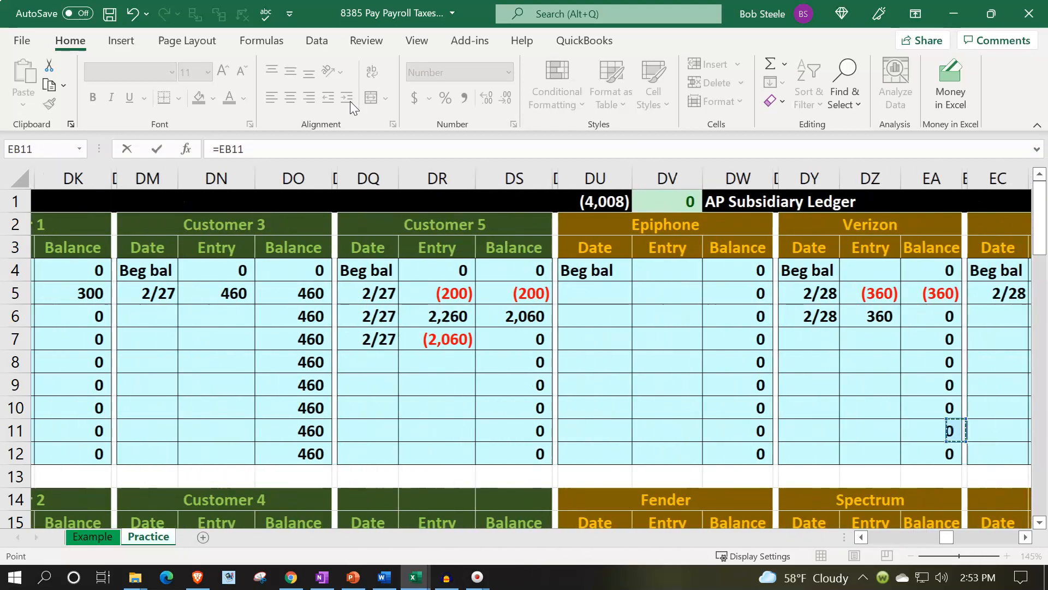
# Complete the Payroll Liability debit formula in W25 with a reference to the Social Security liability in GB15 of the payroll liability table.
pyautogui.press('Right')
pyautogui.press('Right')
pyautogui.press('Right')
pyautogui.press('Right')
pyautogui.press('Right')
pyautogui.press('Right')
pyautogui.press('Right')
pyautogui.press('Right')
pyautogui.press('Right')
pyautogui.press('Right')
pyautogui.press('Right')
pyautogui.press('Right')
pyautogui.press('Right')
pyautogui.press('Right')
pyautogui.press('Right')
pyautogui.press('Right')
pyautogui.press('Right')
pyautogui.press('Right')
pyautogui.press('Right')
pyautogui.press('Right')
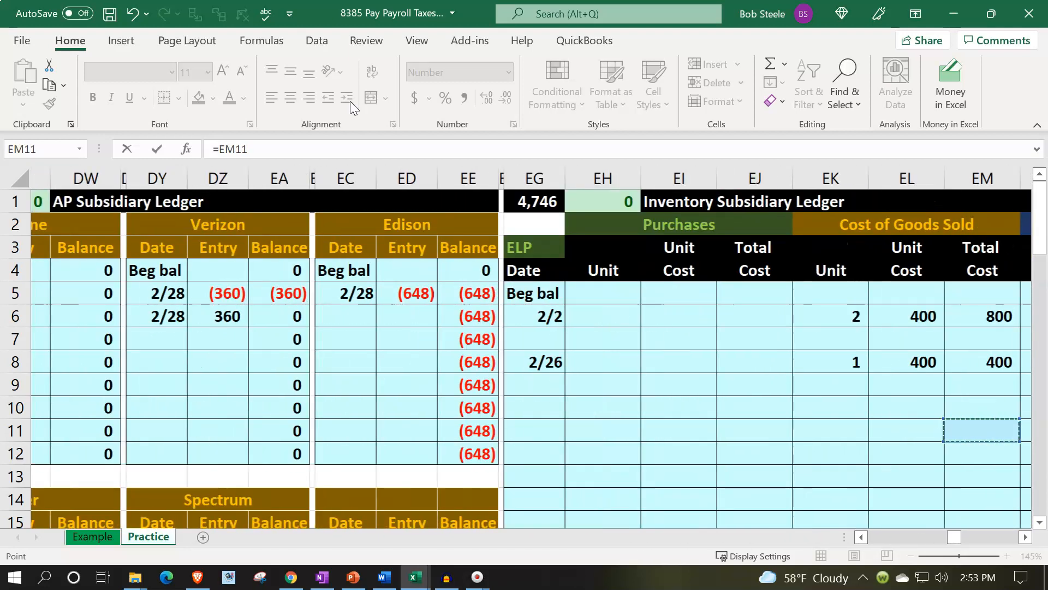
pyautogui.press('Right')
pyautogui.press('Right')
pyautogui.press('Right')
pyautogui.press('Right')
pyautogui.press('Right')
pyautogui.press('Right')
pyautogui.press('Right')
pyautogui.press('Right')
pyautogui.press('Right')
pyautogui.press('Right')
pyautogui.press('Right')
pyautogui.press('Right')
pyautogui.press('Right')
pyautogui.press('Right')
pyautogui.press('Right')
pyautogui.press('Right')
pyautogui.press('Right')
pyautogui.press('Right')
pyautogui.press('Right')
pyautogui.press('Right')
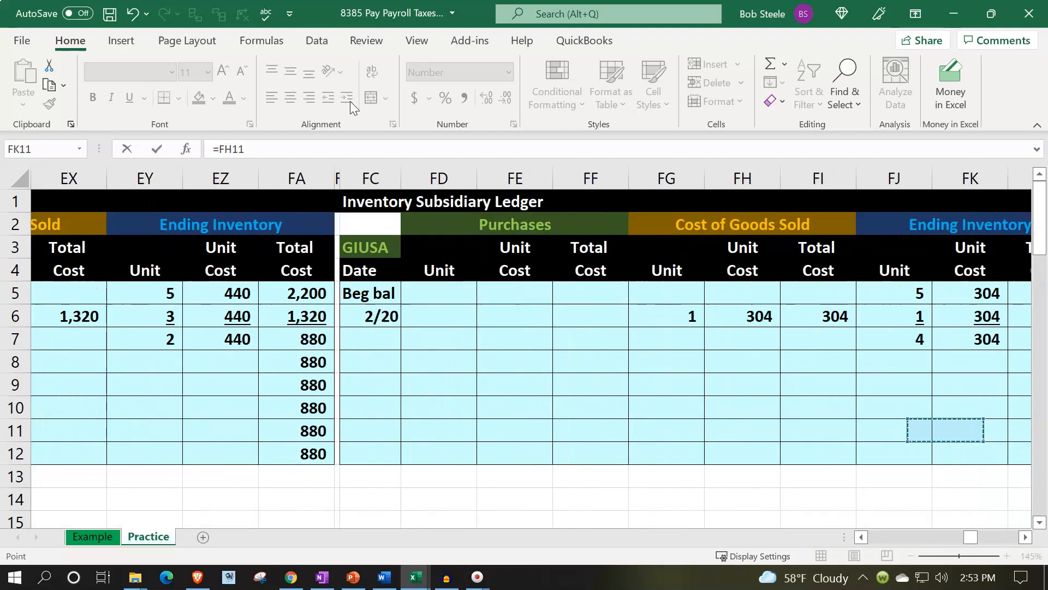
pyautogui.press('Right')
pyautogui.press('Right')
pyautogui.press('Right')
pyautogui.press('Right')
pyautogui.press('Right')
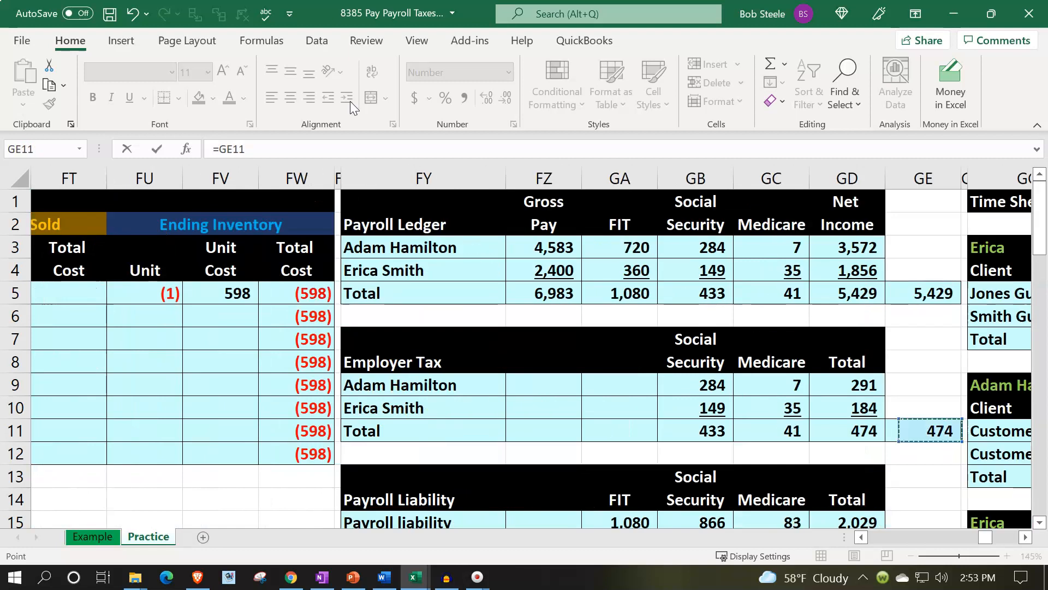
pyautogui.press('Down')
pyautogui.press('Down')
pyautogui.press('Down')
pyautogui.press('Down')
pyautogui.press('Left')
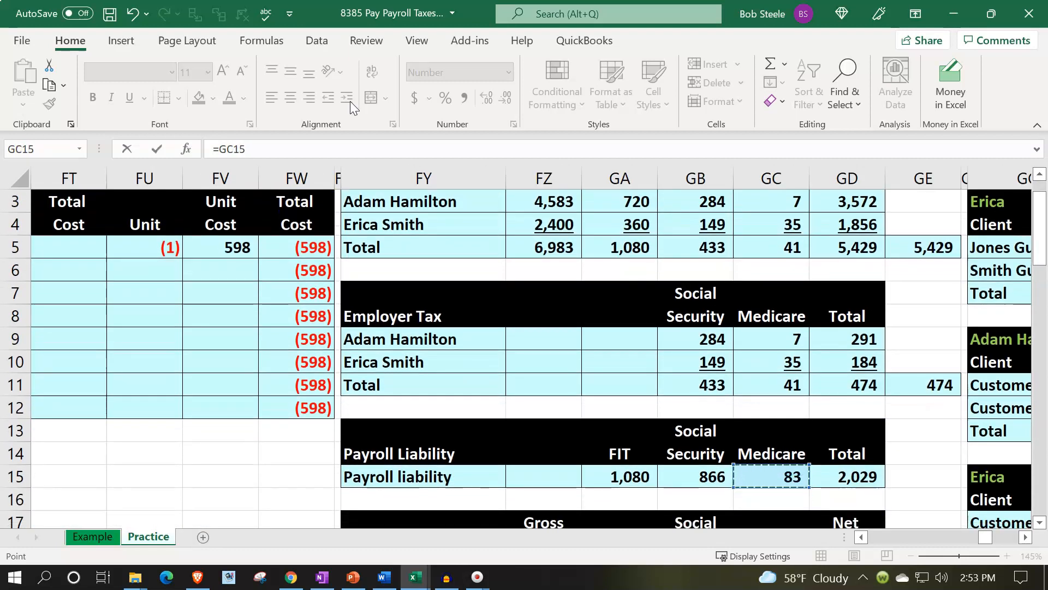
pyautogui.press('Left')
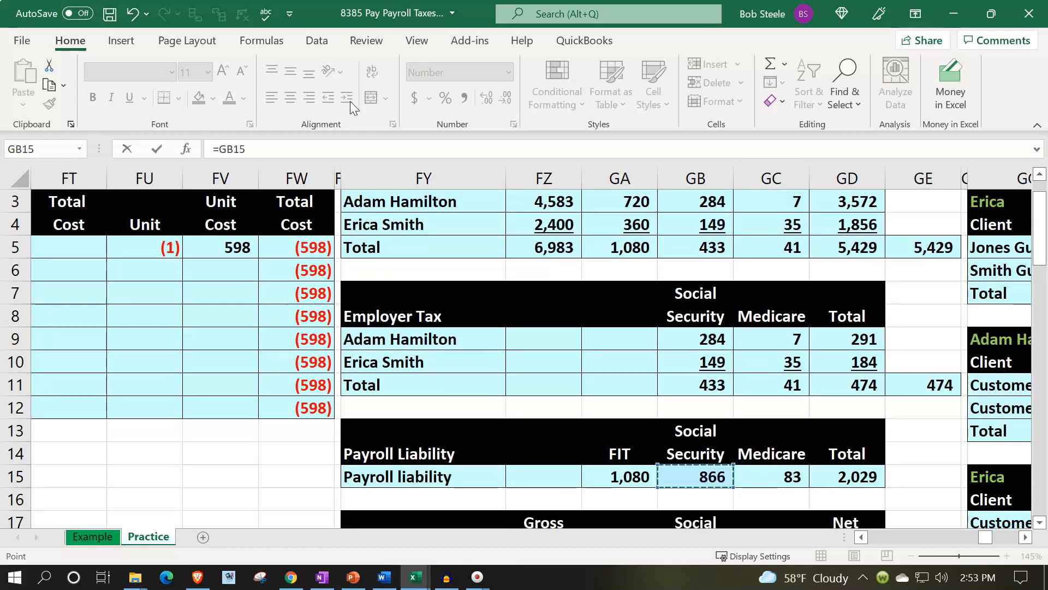
pyautogui.press('Escape')
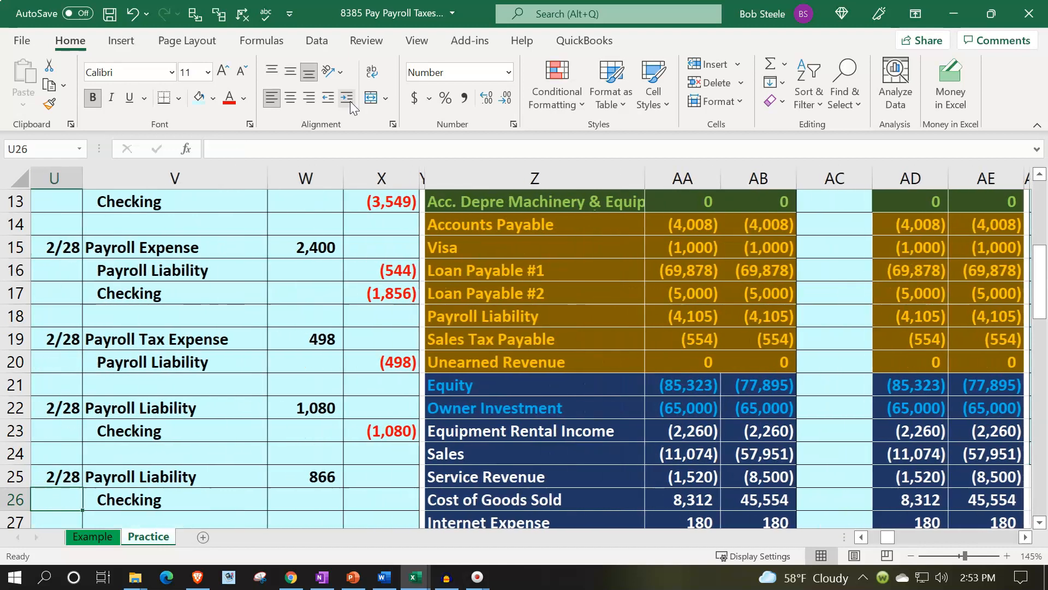
# Credit Checking in X26 with the negative of the Payroll Liability debit in W25.
pyautogui.write('-')
pyautogui.press('Left')
pyautogui.press('Up')
pyautogui.press('Return')
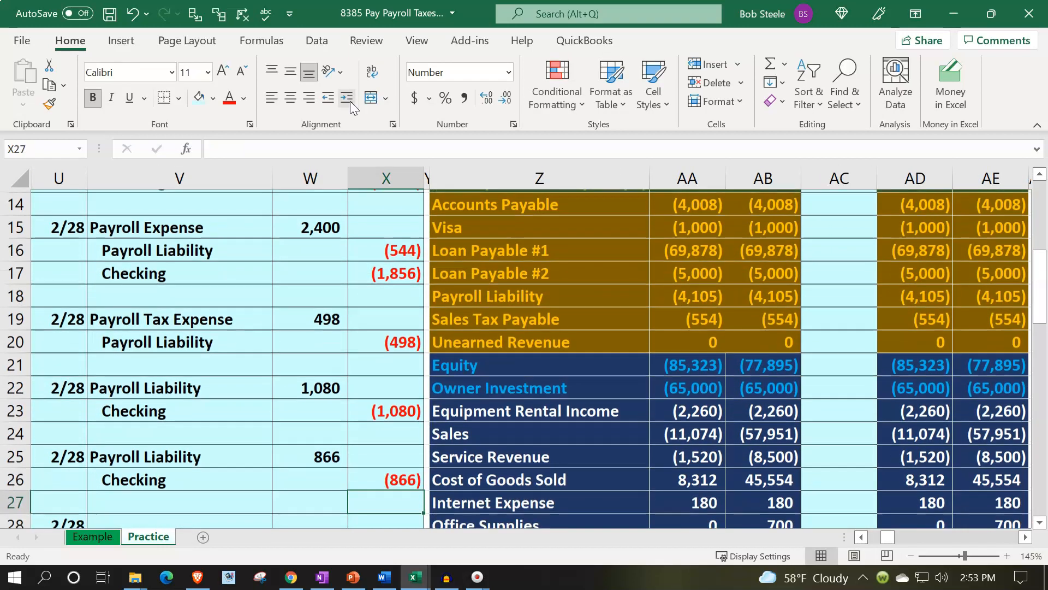
# Fill V28 with a reference to the Payroll Liability account name in Z18 of the trial balance.
pyautogui.press('Down')
pyautogui.press('Left')
pyautogui.press('Left')
pyautogui.write('+')
pyautogui.press('Right')
pyautogui.press('Right')
pyautogui.press('Right')
pyautogui.press('Right')
pyautogui.press('Up')
pyautogui.press('Up')
pyautogui.press('Up')
pyautogui.press('Up')
pyautogui.press('Up')
pyautogui.press('Up')
pyautogui.press('Up')
pyautogui.press('Up')
pyautogui.press('Up')
pyautogui.press('Up')
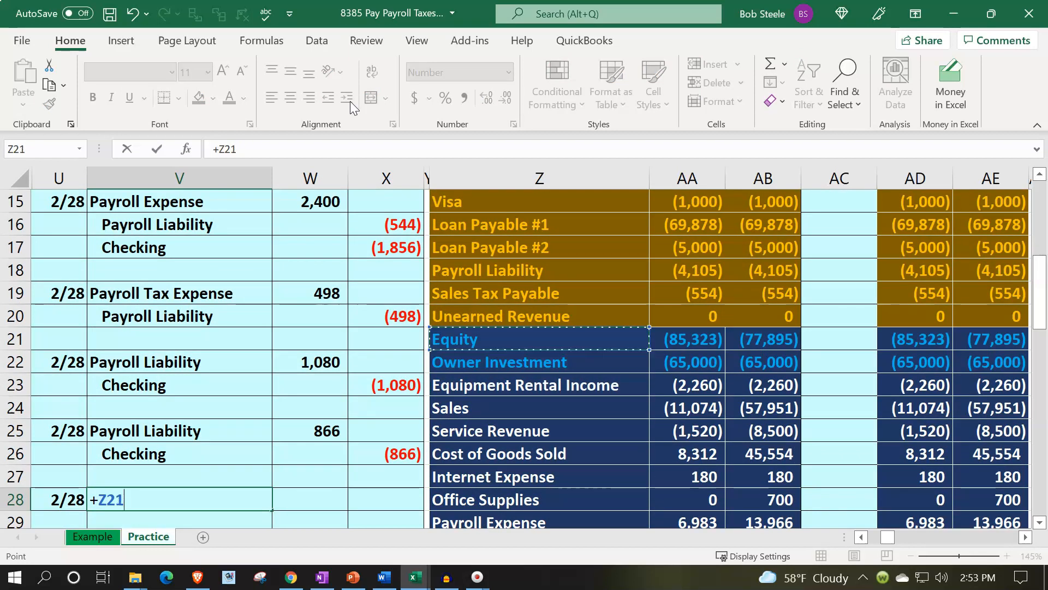
pyautogui.press('Return')
# Fill V29 with a reference to the Checking account name in Z4 and indent it as the credit line.
pyautogui.write('+')
pyautogui.press('Right')
pyautogui.press('Down')
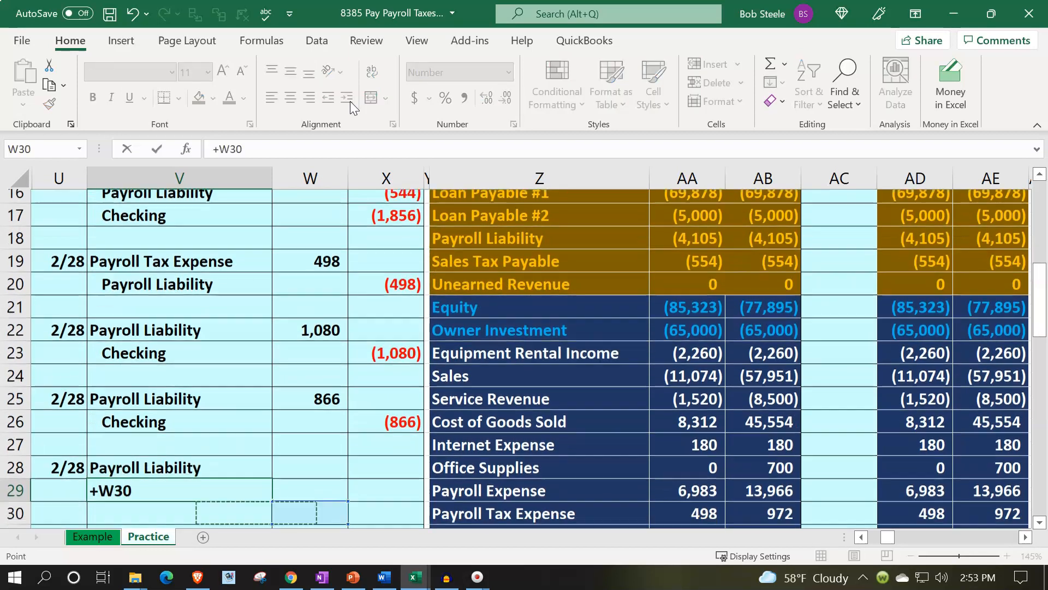
pyautogui.press('Right')
pyautogui.press('Right')
pyautogui.press('Up')
pyautogui.press('Up')
pyautogui.press('Up')
pyautogui.press('Up')
pyautogui.press('Up')
pyautogui.press('Up')
pyautogui.press('Up')
pyautogui.press('Up')
pyautogui.press('Up')
pyautogui.press('Up')
pyautogui.press('Up')
pyautogui.press('Up')
pyautogui.press('Up')
pyautogui.press('Up')
pyautogui.press('Up')
pyautogui.press('Up')
pyautogui.press('Up')
pyautogui.press('Up')
pyautogui.press('Up')
pyautogui.press('Up')
pyautogui.press('Up')
pyautogui.press('Up')
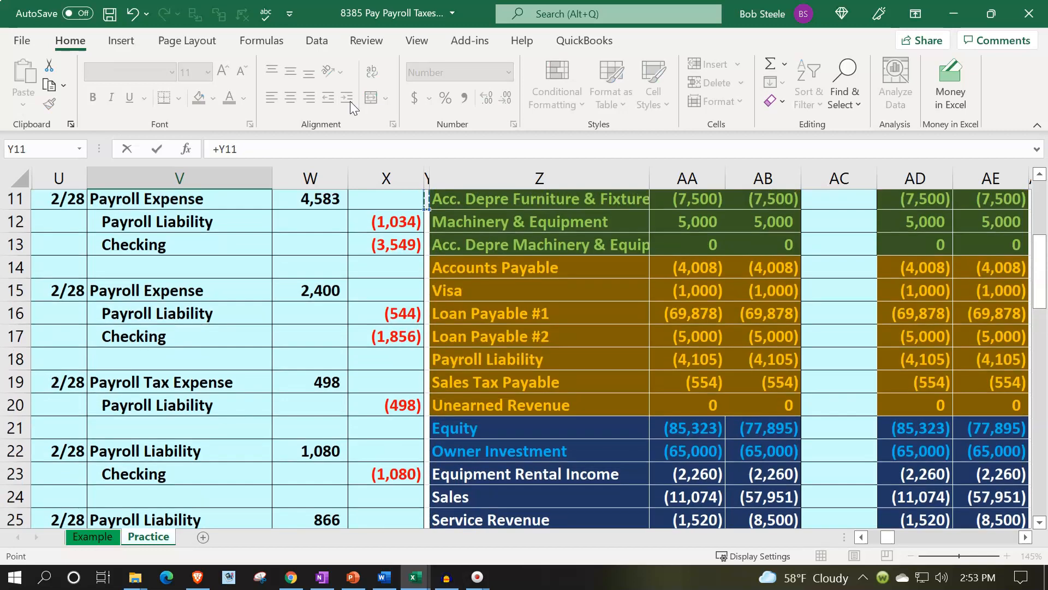
pyautogui.press('Up')
pyautogui.press('Up')
pyautogui.press('Up')
pyautogui.press('Up')
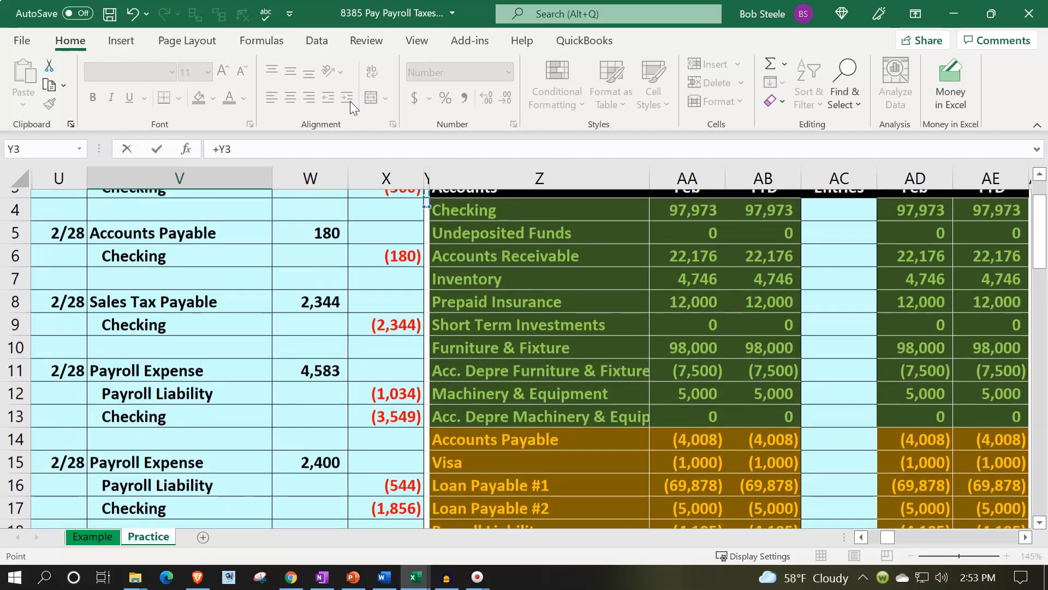
pyautogui.press('Right')
pyautogui.press('Return')
pyautogui.press('Up')
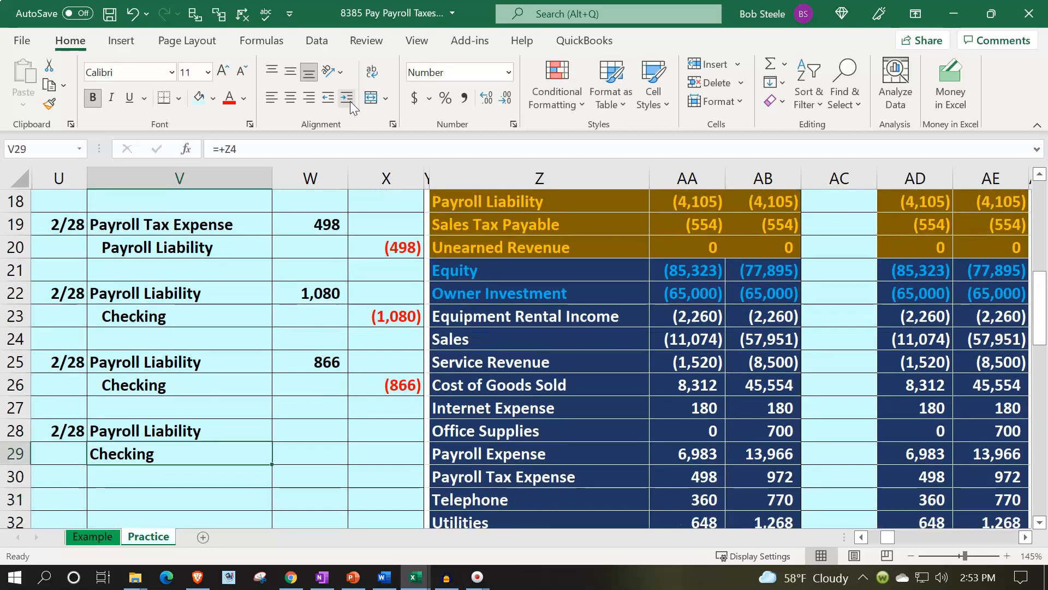
pyautogui.click(347, 98)
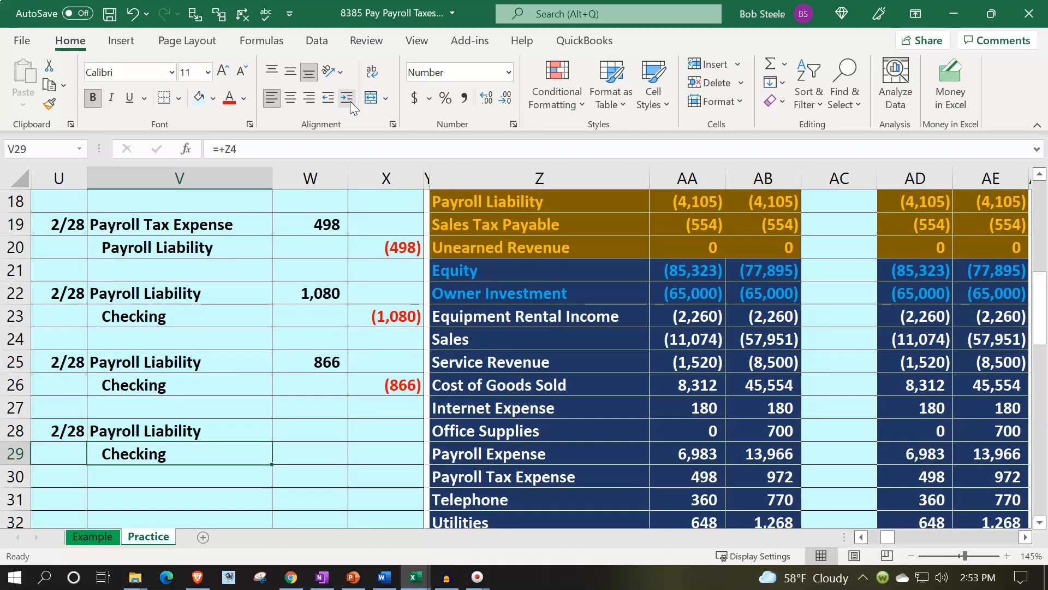
# Debit Payroll Liability in W28 with a reference to the Medicare liability in GC15 of the payroll liability table.
pyautogui.press('Up')
pyautogui.press('Right')
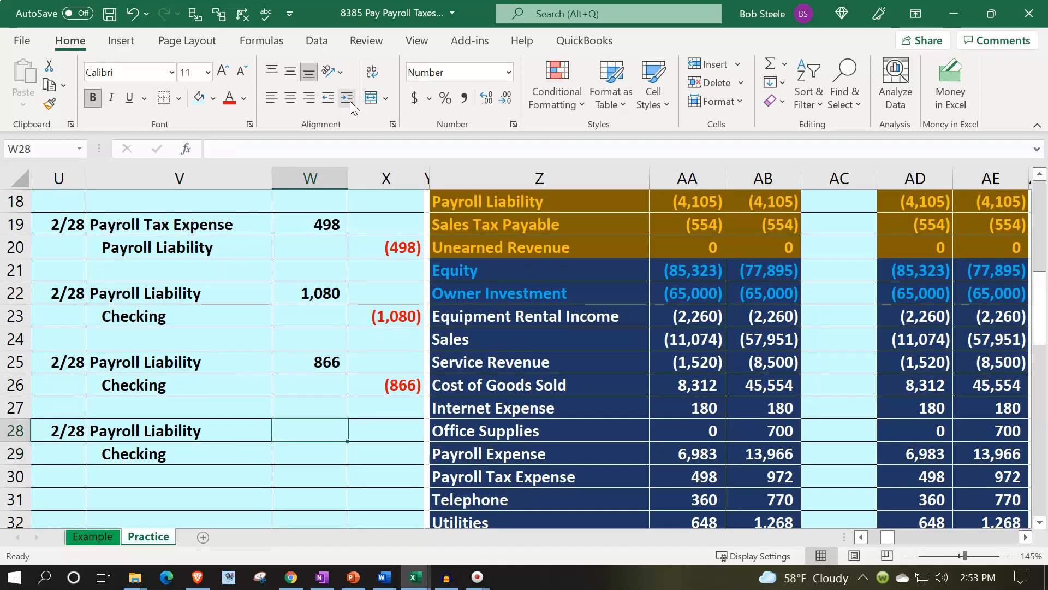
pyautogui.write('=')
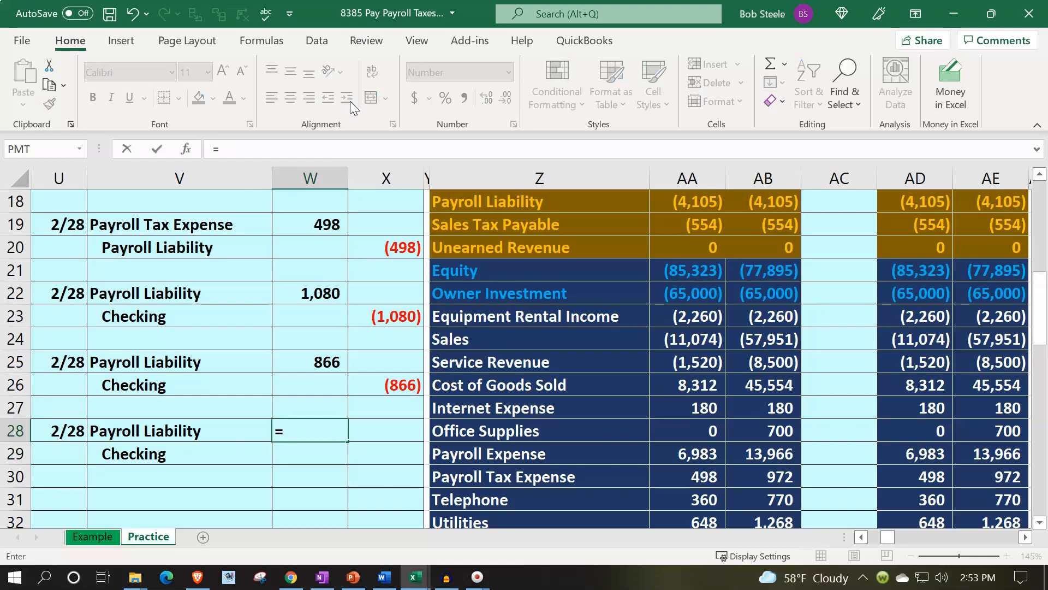
pyautogui.press('Right')
pyautogui.press('Right')
pyautogui.press('Right')
pyautogui.press('Right')
pyautogui.press('Right')
pyautogui.press('Up')
pyautogui.press('Up')
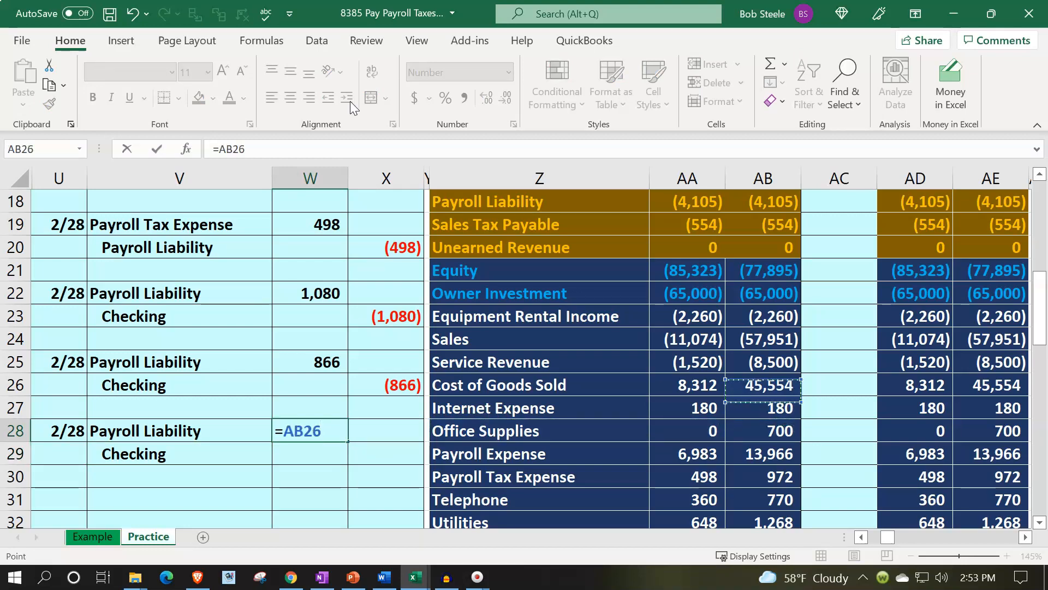
pyautogui.press('Up')
pyautogui.press('Up')
pyautogui.press('Up')
pyautogui.press('Up')
pyautogui.press('Up')
pyautogui.press('Up')
pyautogui.press('Up')
pyautogui.press('Up')
pyautogui.press('Up')
pyautogui.press('Up')
pyautogui.press('Up')
pyautogui.press('Up')
pyautogui.press('Up')
pyautogui.press('Up')
pyautogui.press('Up')
pyautogui.press('Up')
pyautogui.press('Up')
pyautogui.press('Up')
pyautogui.press('Up')
pyautogui.press('Up')
pyautogui.press('Right')
pyautogui.press('Right')
pyautogui.press('Right')
pyautogui.press('Right')
pyautogui.press('Right')
pyautogui.press('Right')
pyautogui.press('Right')
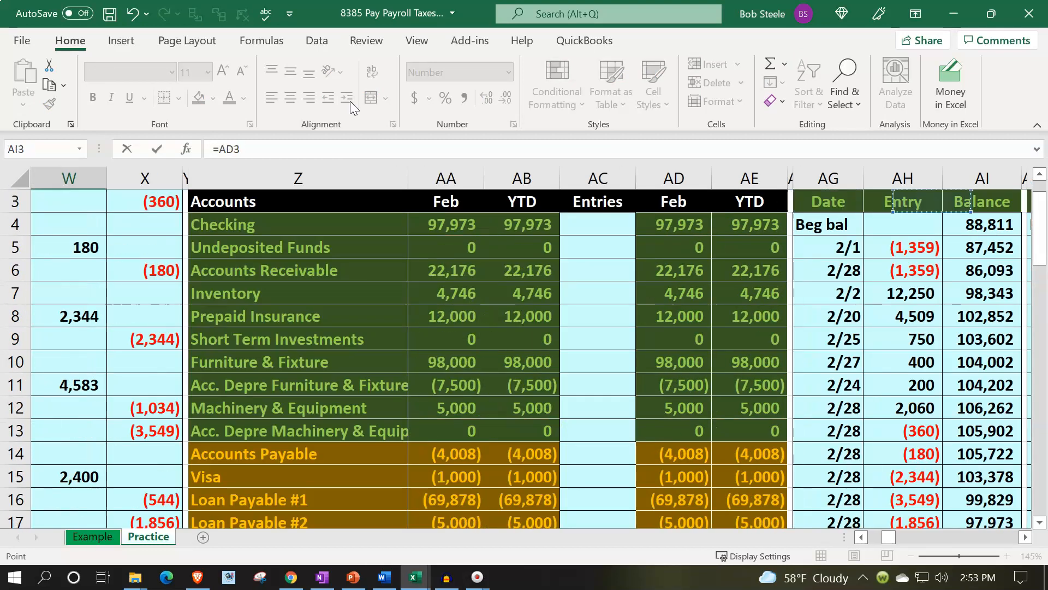
pyautogui.press('Right')
pyautogui.press('Right')
pyautogui.press('Right')
pyautogui.press('Right')
pyautogui.press('Right')
pyautogui.press('Right')
pyautogui.press('Right')
pyautogui.press('Right')
pyautogui.press('Right')
pyautogui.press('Right')
pyautogui.press('Right')
pyautogui.press('Right')
pyautogui.press('Right')
pyautogui.press('Right')
pyautogui.press('Right')
pyautogui.press('Right')
pyautogui.press('Right')
pyautogui.press('Right')
pyautogui.press('Right')
pyautogui.press('Right')
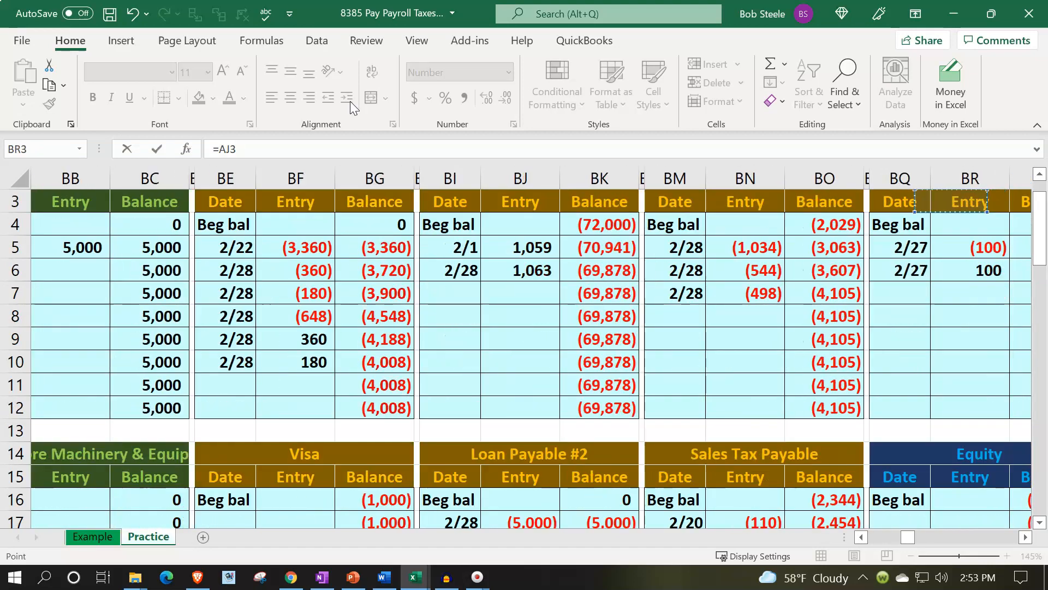
pyautogui.press('Right')
pyautogui.press('Right')
pyautogui.press('Right')
pyautogui.press('Right')
pyautogui.press('Right')
pyautogui.press('Right')
pyautogui.press('Right')
pyautogui.press('Right')
pyautogui.press('Right')
pyautogui.press('Right')
pyautogui.press('Right')
pyautogui.press('Right')
pyautogui.press('Right')
pyautogui.press('Right')
pyautogui.press('Right')
pyautogui.press('Right')
pyautogui.press('Right')
pyautogui.press('Right')
pyautogui.press('Right')
pyautogui.press('Right')
pyautogui.press('Right')
pyautogui.press('Right')
pyautogui.press('Right')
pyautogui.press('Right')
pyautogui.press('Right')
pyautogui.press('Right')
pyautogui.press('Right')
pyautogui.press('Right')
pyautogui.press('Right')
pyautogui.press('Right')
pyautogui.press('Right')
pyautogui.press('Right')
pyautogui.press('Right')
pyautogui.press('Right')
pyautogui.press('Right')
pyautogui.press('Right')
pyautogui.press('Right')
pyautogui.press('Right')
pyautogui.press('Right')
pyautogui.press('Right')
pyautogui.press('Right')
pyautogui.press('Right')
pyautogui.press('Right')
pyautogui.press('Right')
pyautogui.press('Right')
pyautogui.press('Right')
pyautogui.press('Right')
pyautogui.press('Right')
pyautogui.press('Right')
pyautogui.press('Right')
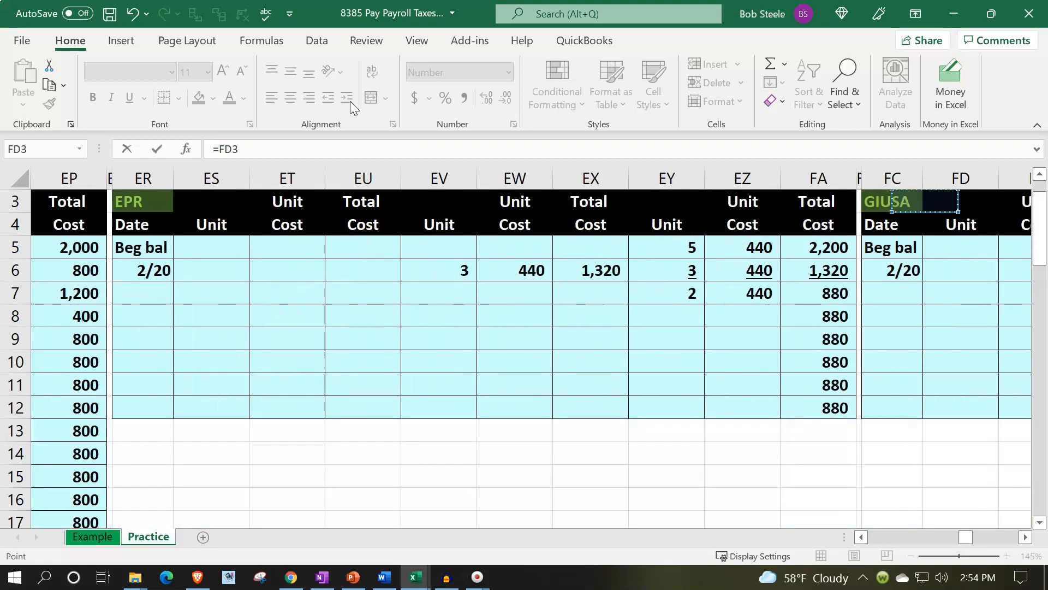
pyautogui.press('Right')
pyautogui.press('Right')
pyautogui.press('Right')
pyautogui.press('Right')
pyautogui.press('Right')
pyautogui.press('Right')
pyautogui.press('Right')
pyautogui.press('Right')
pyautogui.press('Right')
pyautogui.press('Right')
pyautogui.press('Right')
pyautogui.press('Right')
pyautogui.press('Right')
pyautogui.press('Right')
pyautogui.press('Right')
pyautogui.press('Right')
pyautogui.press('Right')
pyautogui.press('Right')
pyautogui.press('Right')
pyautogui.press('Right')
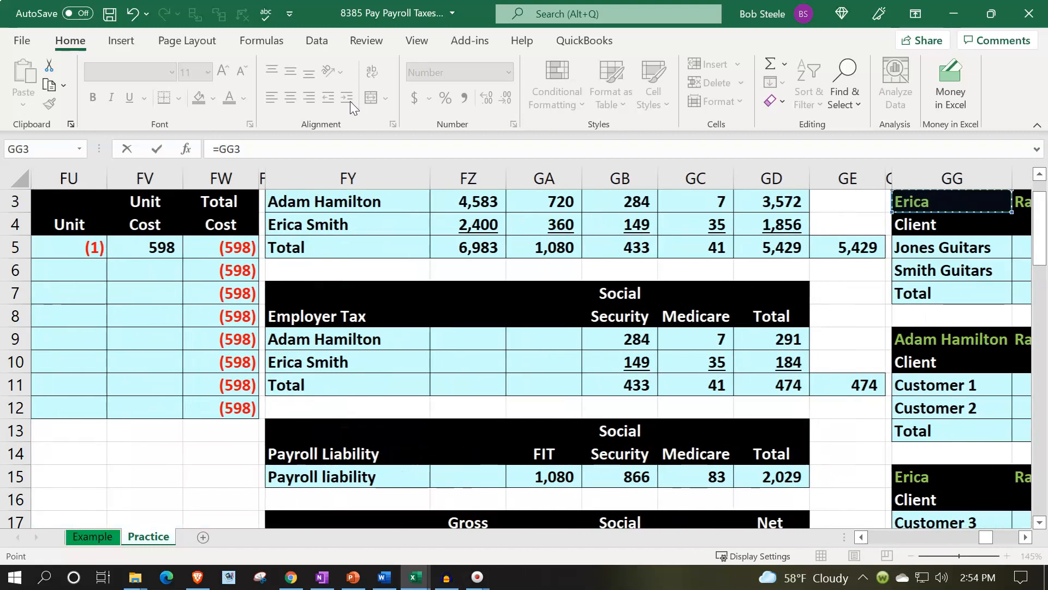
pyautogui.press('Left')
pyautogui.press('Left')
pyautogui.press('Up')
pyautogui.press('Down')
pyautogui.press('Down')
pyautogui.press('Down')
pyautogui.press('Down')
pyautogui.press('Down')
pyautogui.press('Down')
pyautogui.press('Down')
pyautogui.press('Down')
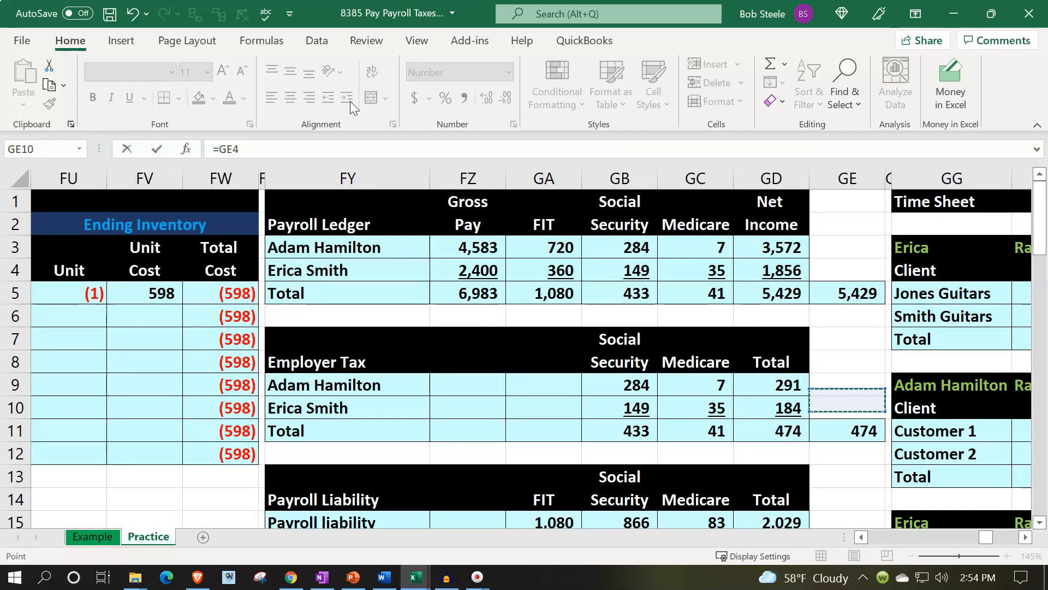
pyautogui.press('Down')
pyautogui.press('Down')
pyautogui.press('Down')
pyautogui.press('Down')
pyautogui.press('Down')
pyautogui.press('Down')
pyautogui.press('Down')
pyautogui.press('Down')
pyautogui.press('Left')
pyautogui.press('Left')
pyautogui.press('Left')
pyautogui.press('Up')
pyautogui.press('Up')
pyautogui.press('Up')
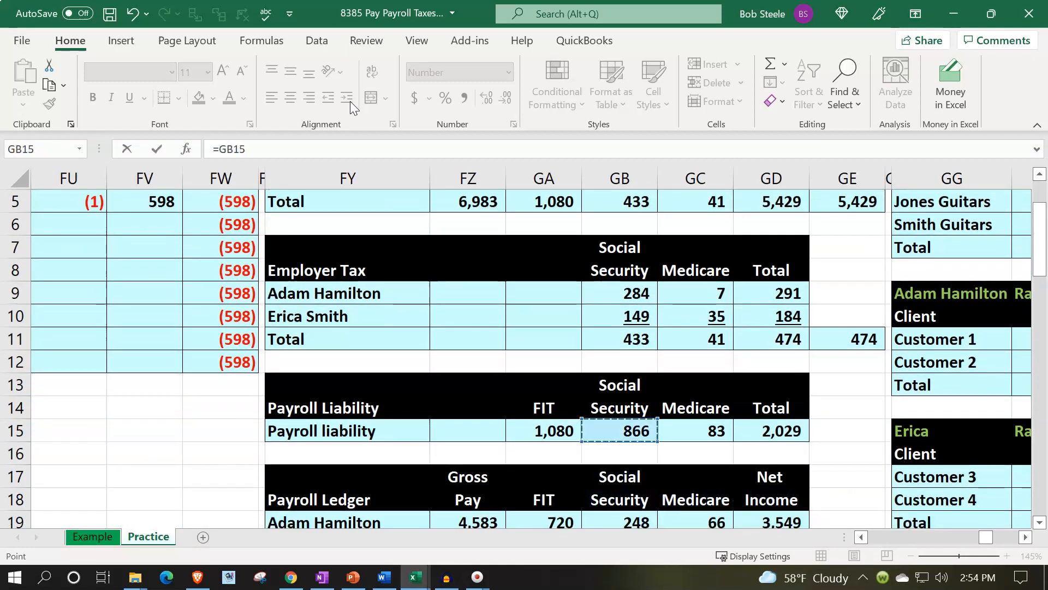
pyautogui.press('Right')
pyautogui.press('Return')
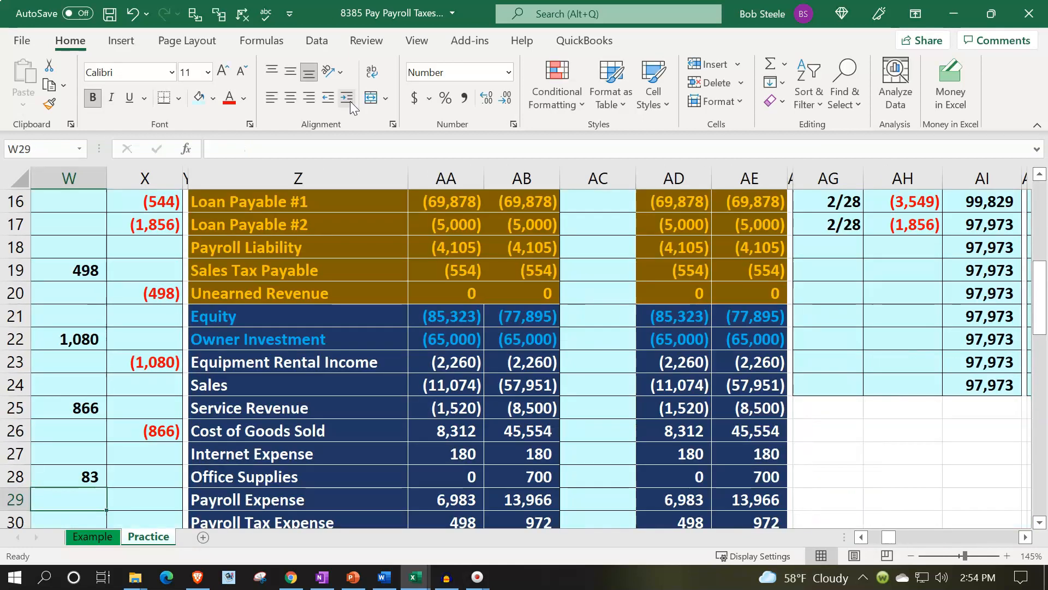
# Credit Checking in X29 with the negative of the Payroll Liability debit in W28.
pyautogui.press('Left')
pyautogui.press('Right')
pyautogui.press('Right')
pyautogui.write('-')
pyautogui.press('Left')
pyautogui.press('Up')
pyautogui.press('Return')
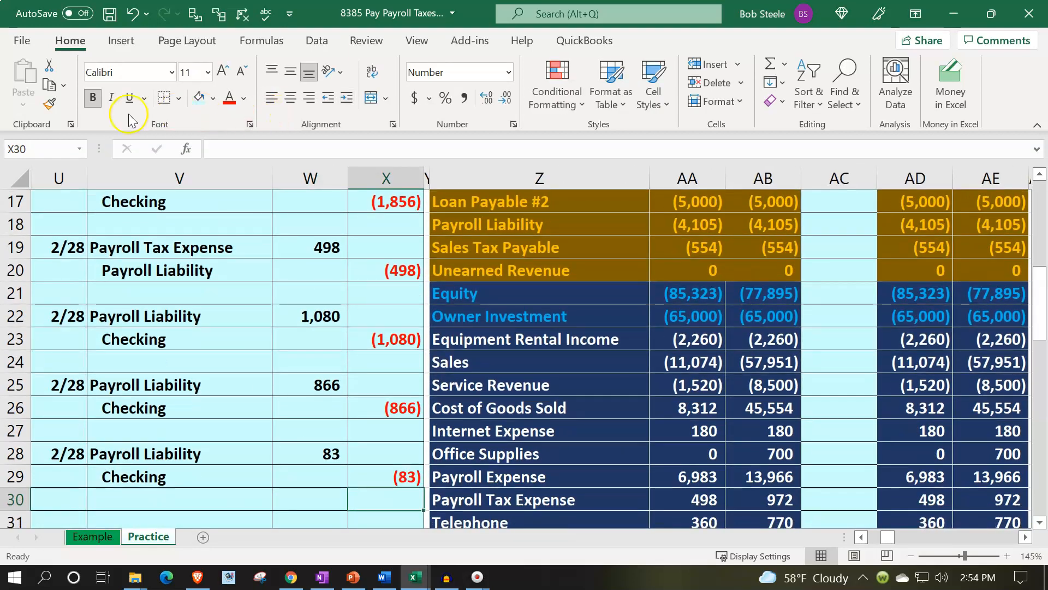
# Highlight the first payroll tax payment entry in V22:X23 with the standard light green fill.
pyautogui.moveTo(169, 316); pyautogui.dragTo(355, 345)
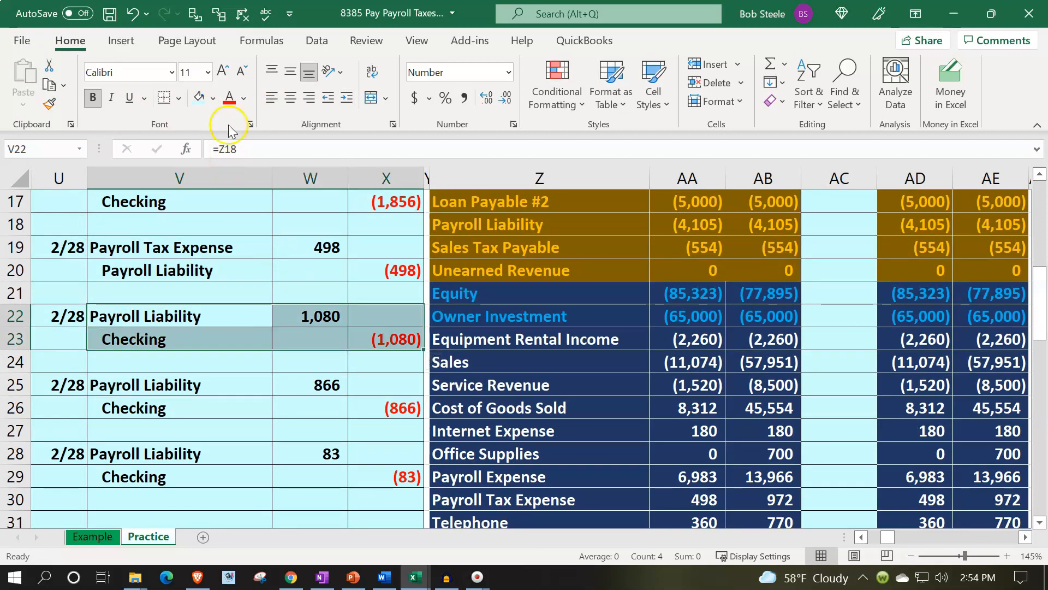
pyautogui.click(213, 98)
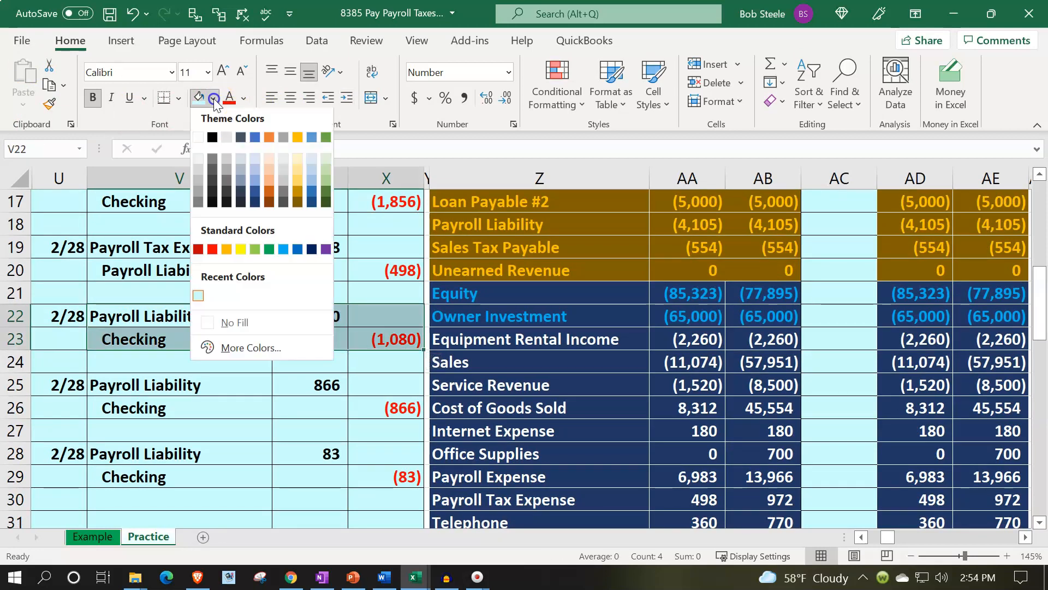
pyautogui.click(258, 257)
pyautogui.press('Right')
pyautogui.press('Right')
pyautogui.press('Right')
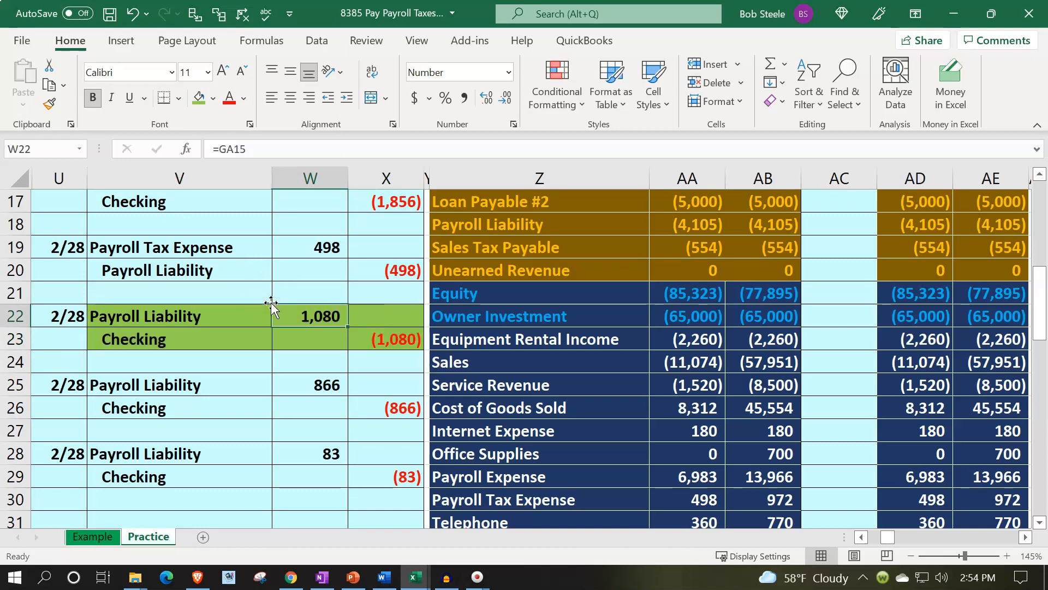
# Post the debit to Payroll Liability in the trial balance by referencing W22 in Entries cell AC18.
pyautogui.press('Up')
pyautogui.press('Up')
pyautogui.press('Up')
pyautogui.press('Up')
pyautogui.press('Right')
pyautogui.press('Right')
pyautogui.press('Right')
pyautogui.press('Right')
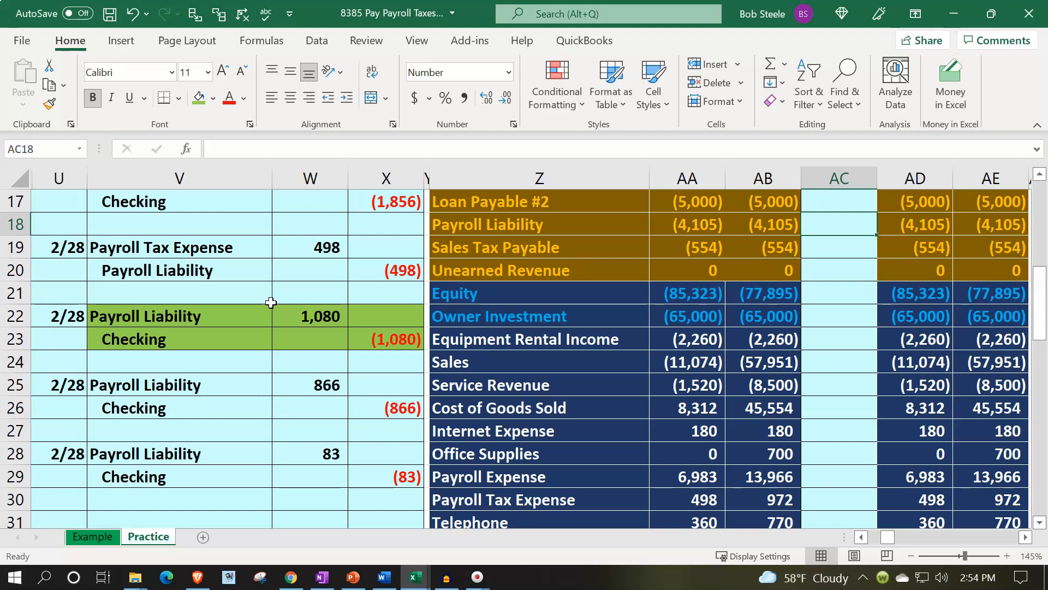
pyautogui.write('=')
pyautogui.press('Down')
pyautogui.press('Down')
pyautogui.press('Down')
pyautogui.press('Left')
pyautogui.press('Left')
pyautogui.press('Left')
pyautogui.press('Left')
pyautogui.press('Left')
pyautogui.press('Left')
pyautogui.press('Down')
pyautogui.press('Tab')
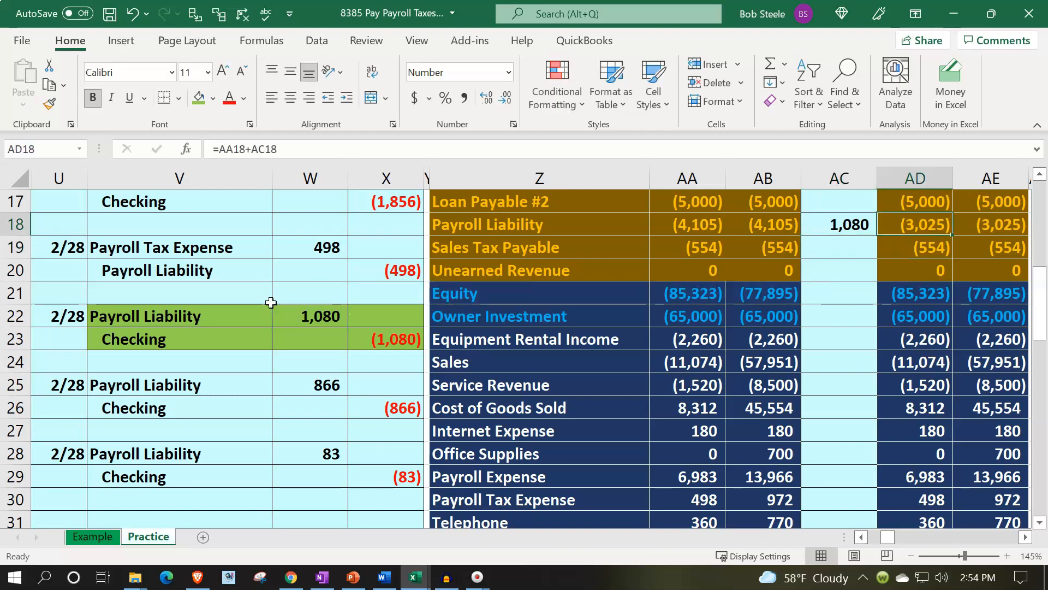
# Post the credit to Checking in the trial balance by referencing X23 in Entries cell AC4.
pyautogui.press('Up')
pyautogui.press('Up')
pyautogui.press('Up')
pyautogui.press('Up')
pyautogui.press('Up')
pyautogui.press('Up')
pyautogui.press('Up')
pyautogui.press('Up')
pyautogui.press('Up')
pyautogui.press('Up')
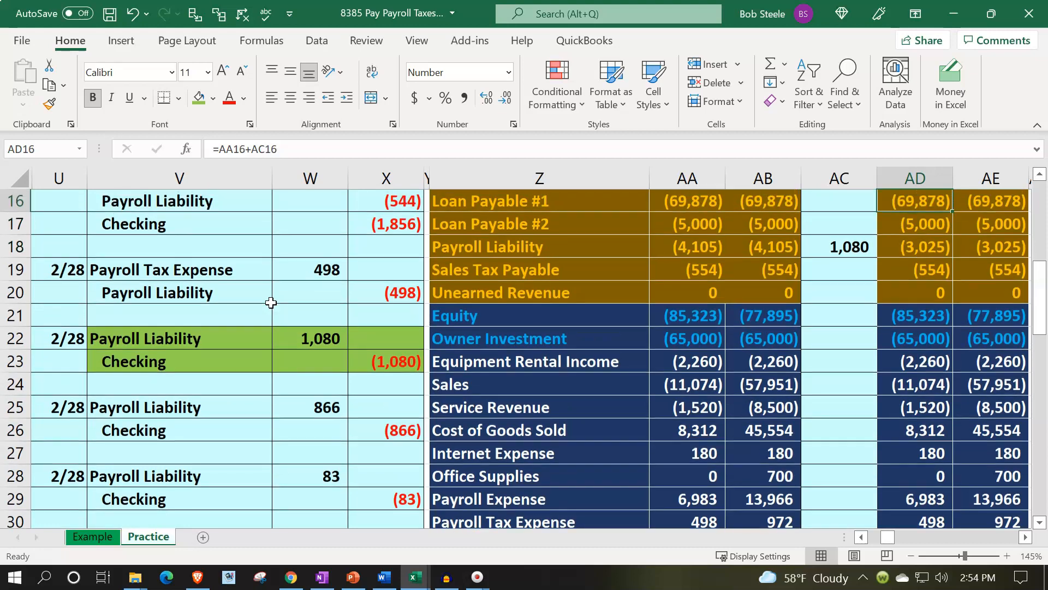
pyautogui.press('Up')
pyautogui.press('Up')
pyautogui.press('Up')
pyautogui.press('Up')
pyautogui.press('Up')
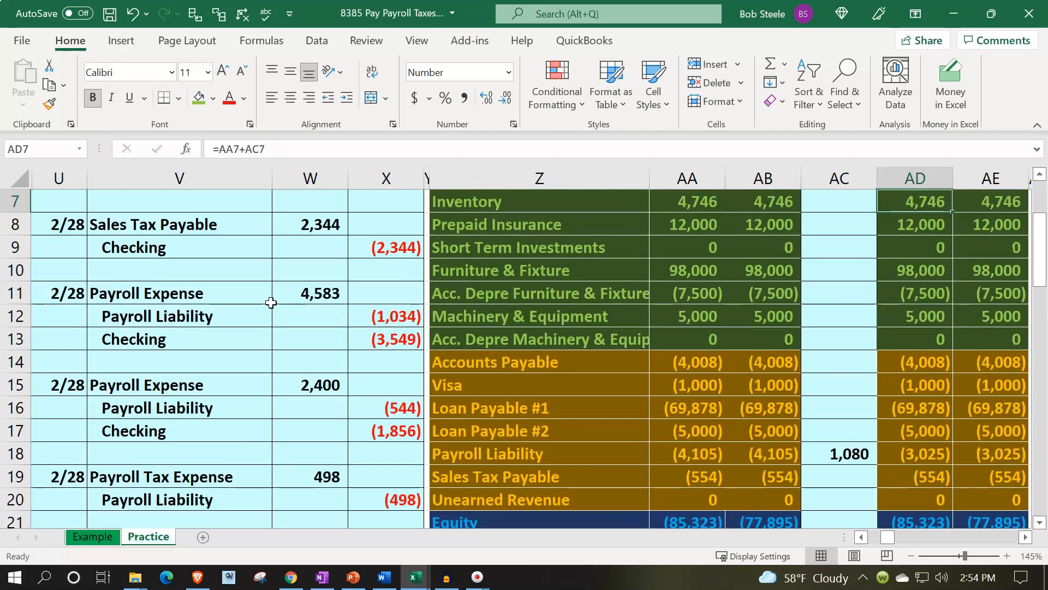
pyautogui.press('Down')
pyautogui.press('Left')
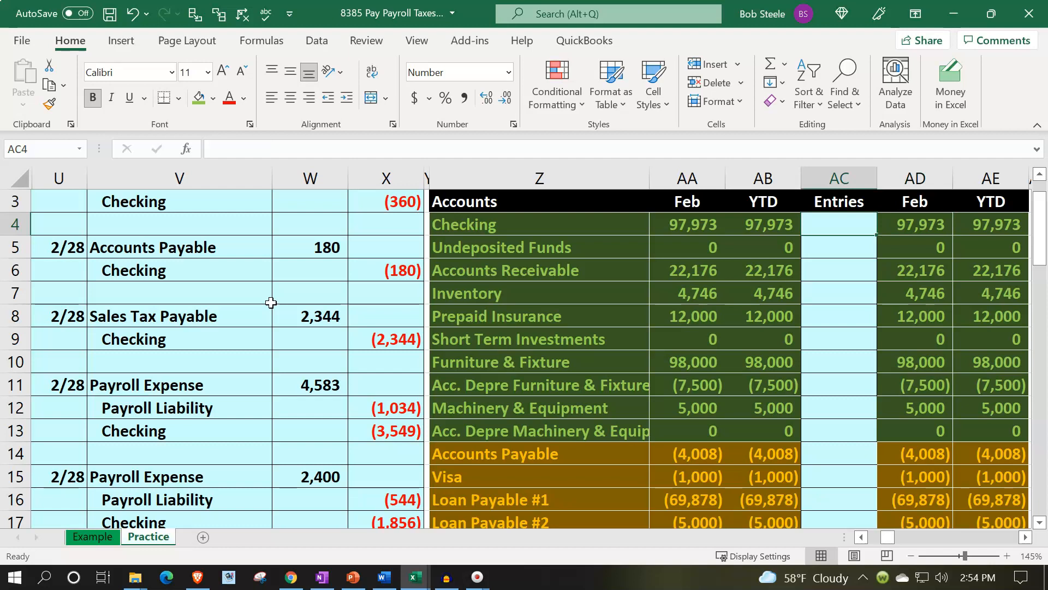
pyautogui.write('=')
pyautogui.press('Down')
pyautogui.press('Down')
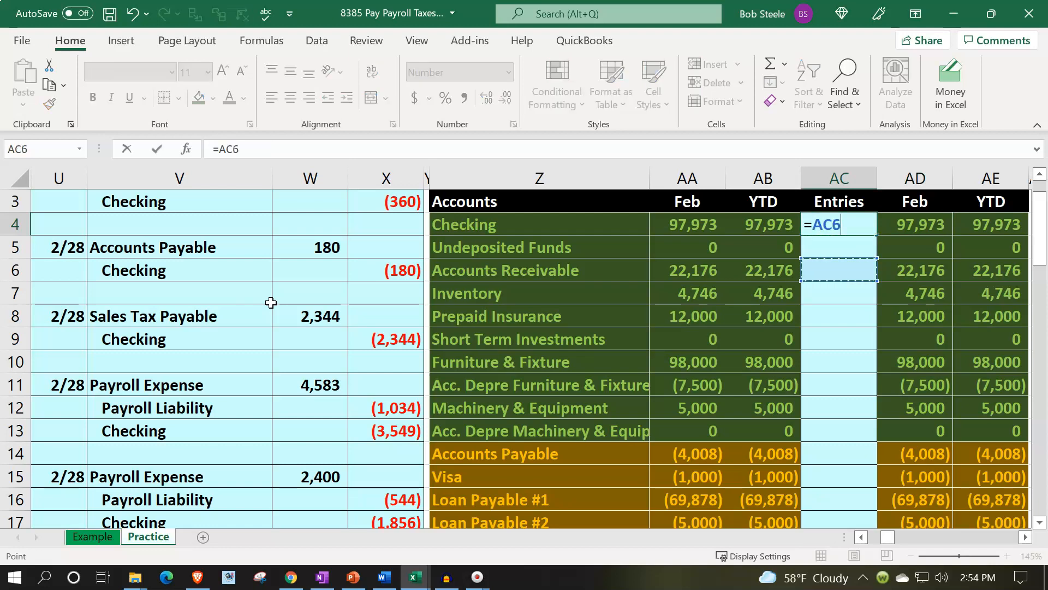
pyautogui.press('Down')
pyautogui.press('Down')
pyautogui.press('Down')
pyautogui.press('Down')
pyautogui.press('Down')
pyautogui.press('Down')
pyautogui.press('Down')
pyautogui.press('Down')
pyautogui.press('Down')
pyautogui.press('Down')
pyautogui.press('Down')
pyautogui.press('Down')
pyautogui.press('Down')
pyautogui.press('Down')
pyautogui.press('Down')
pyautogui.press('Down')
pyautogui.press('Down')
pyautogui.press('Left')
pyautogui.press('Left')
pyautogui.press('Left')
pyautogui.press('Left')
pyautogui.press('Left')
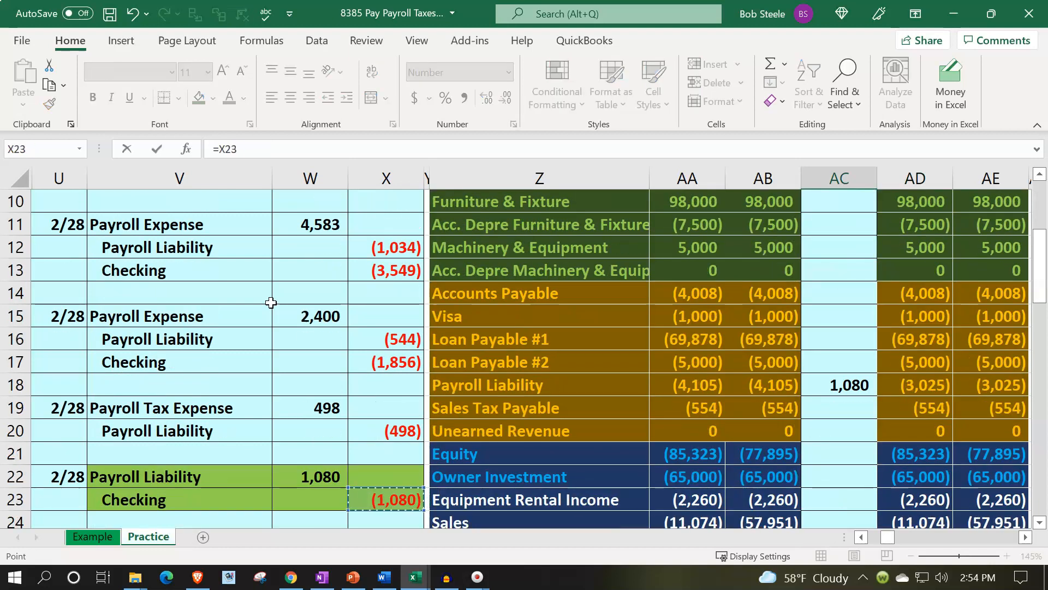
pyautogui.press('Return')
pyautogui.press('Up')
pyautogui.press('Up')
pyautogui.press('Right')
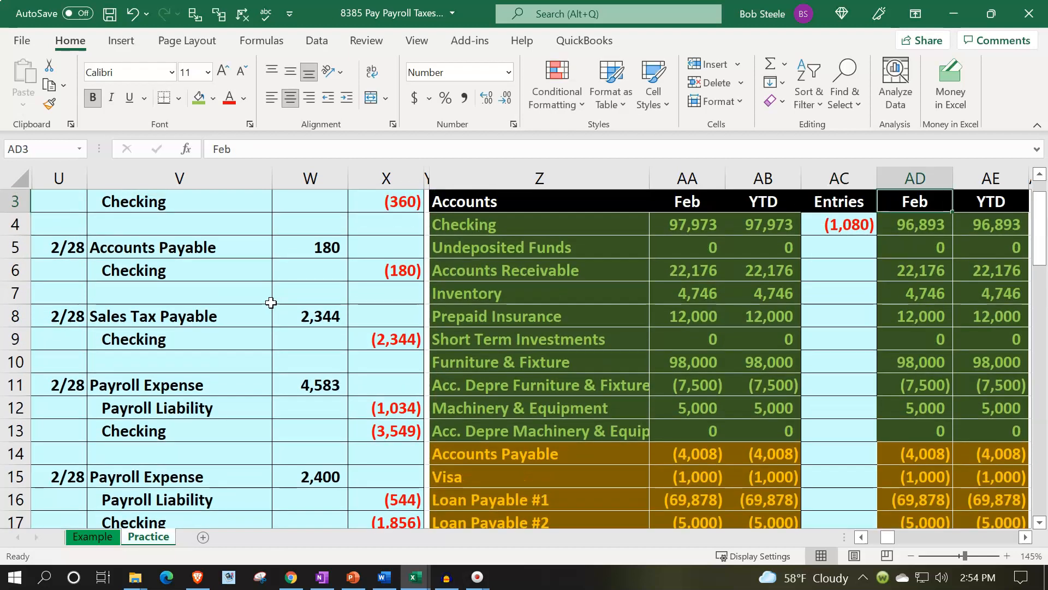
pyautogui.press('Down')
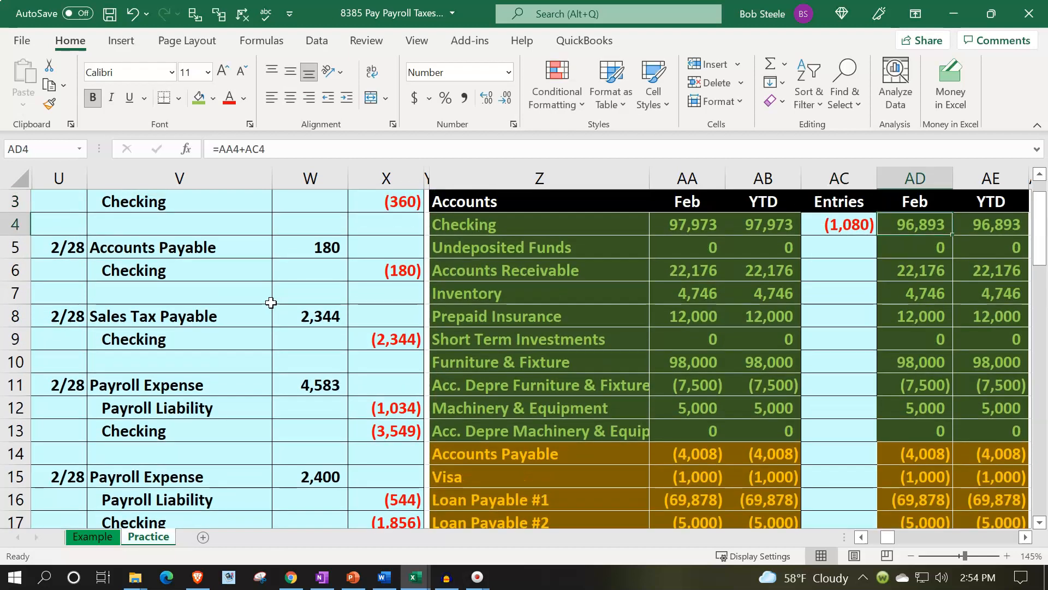
# Return the posted entry in V22:X23 to the pale blue fill, picked from the standard color palette.
pyautogui.press('Down')
pyautogui.press('Down')
pyautogui.press('Down')
pyautogui.press('Down')
pyautogui.press('Down')
pyautogui.press('Down')
pyautogui.press('Down')
pyautogui.press('Down')
pyautogui.press('Down')
pyautogui.press('Down')
pyautogui.press('Down')
pyautogui.press('Down')
pyautogui.press('Down')
pyautogui.press('Down')
pyautogui.press('Down')
pyautogui.press('Down')
pyautogui.press('Down')
pyautogui.press('Down')
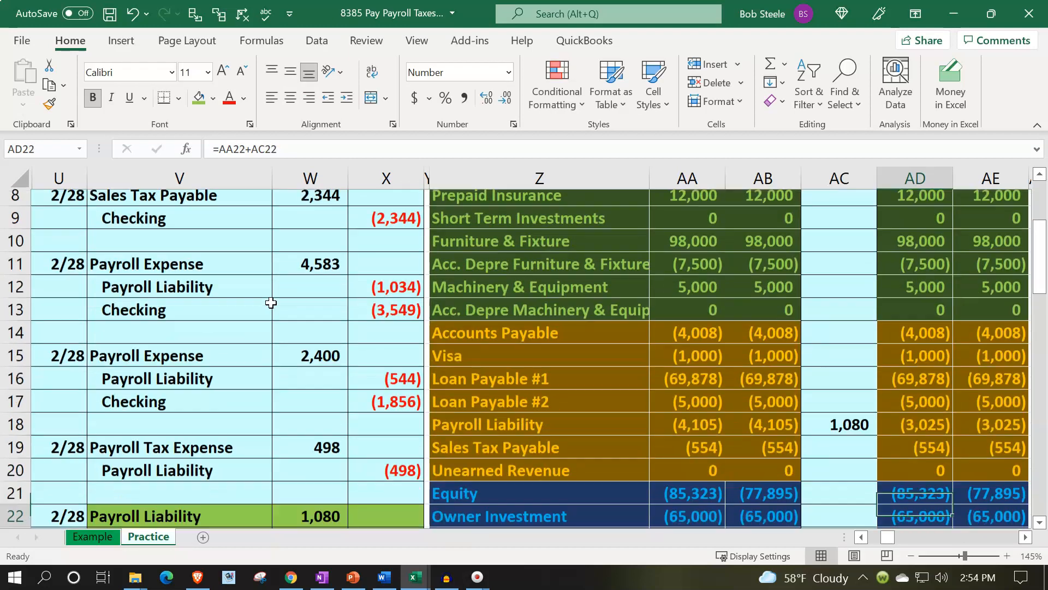
pyautogui.press('Down')
pyautogui.press('Down')
pyautogui.press('Left')
pyautogui.press('Left')
pyautogui.press('Left')
pyautogui.press('Left')
pyautogui.press('Left')
pyautogui.press('Left')
pyautogui.press('Left')
pyautogui.press('Left')
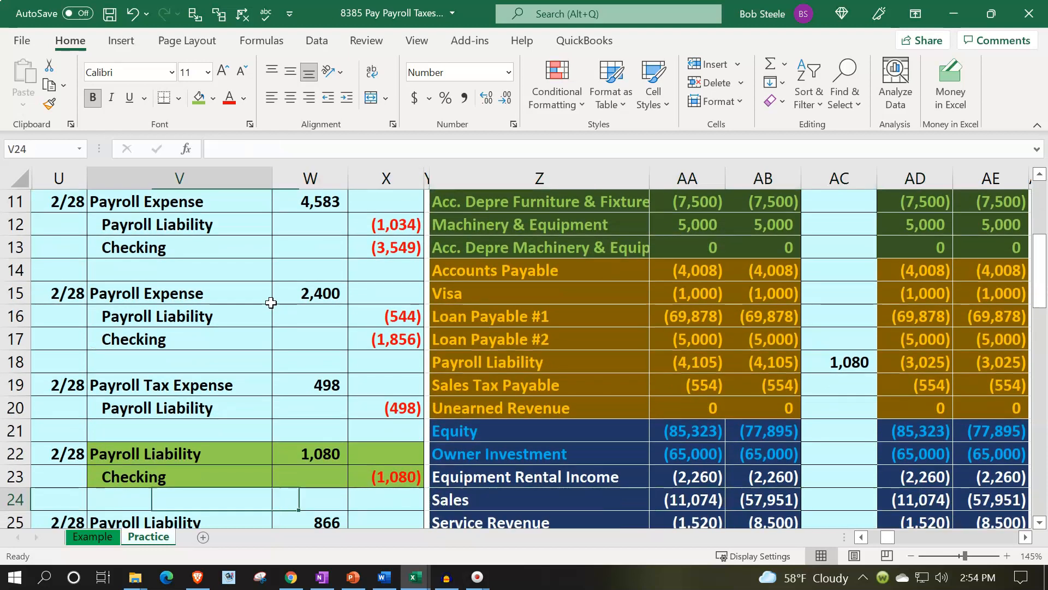
pyautogui.press('Left')
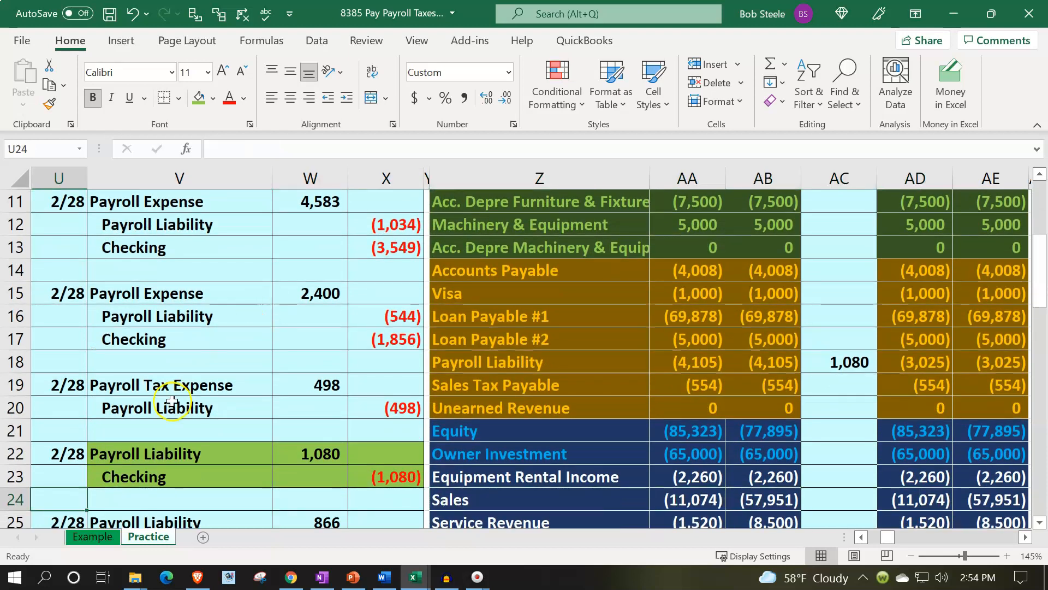
pyautogui.moveTo(160, 457); pyautogui.dragTo(387, 477)
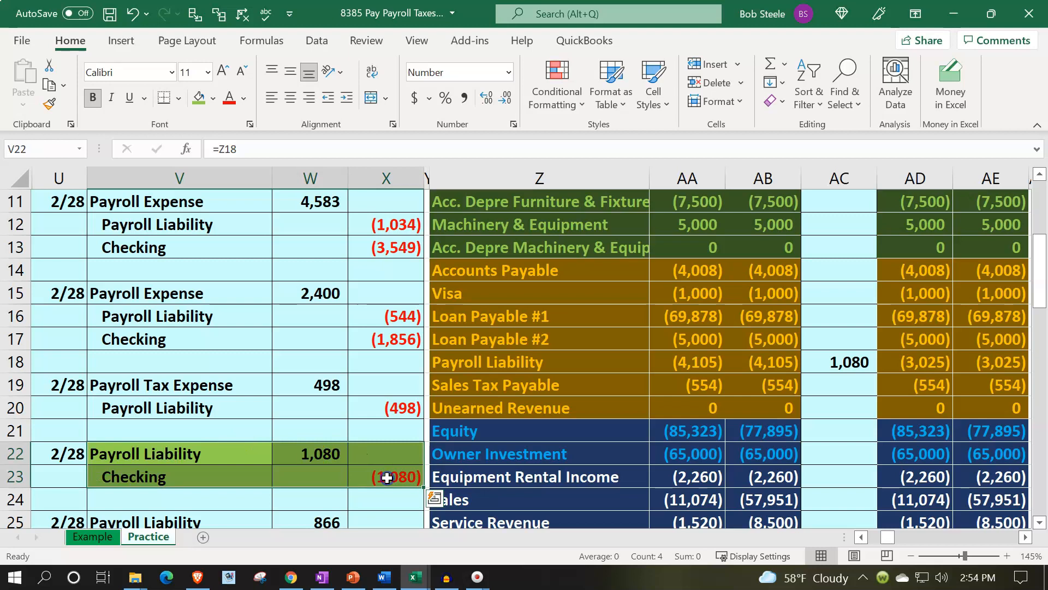
pyautogui.rightClick(372, 475)
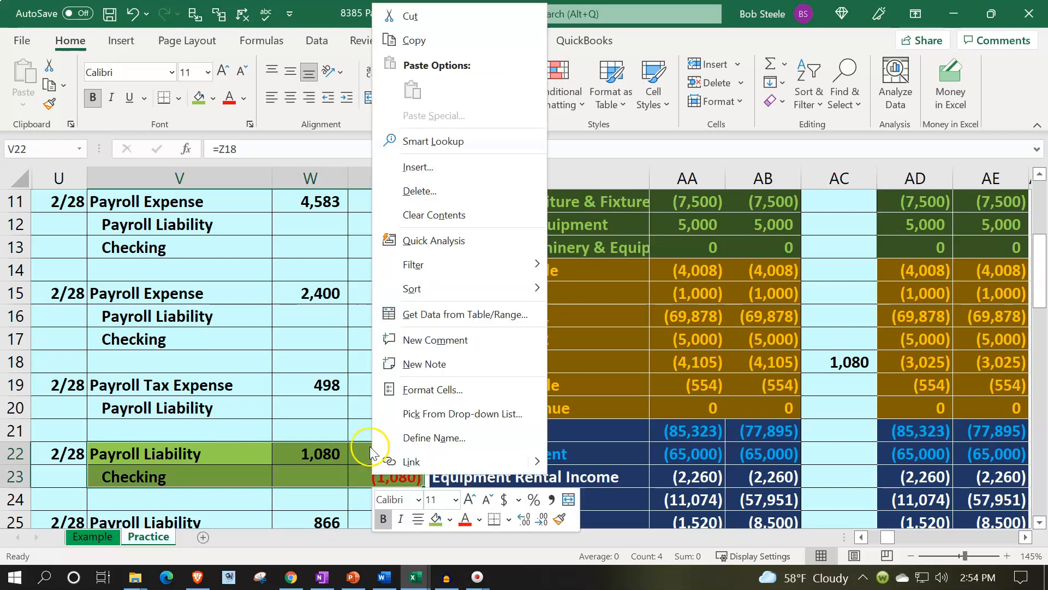
pyautogui.click(449, 518)
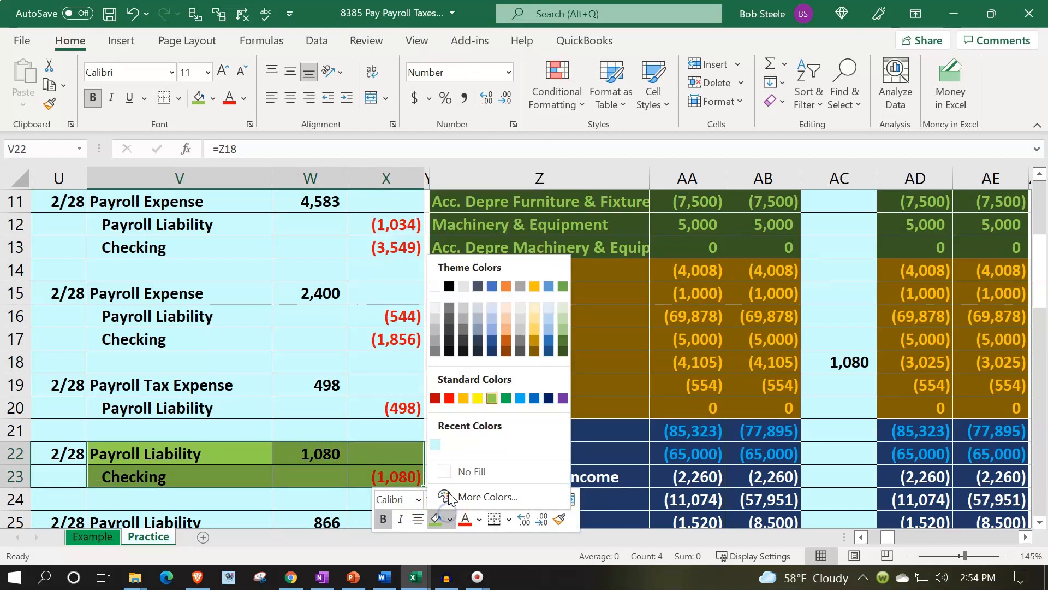
pyautogui.click(448, 498)
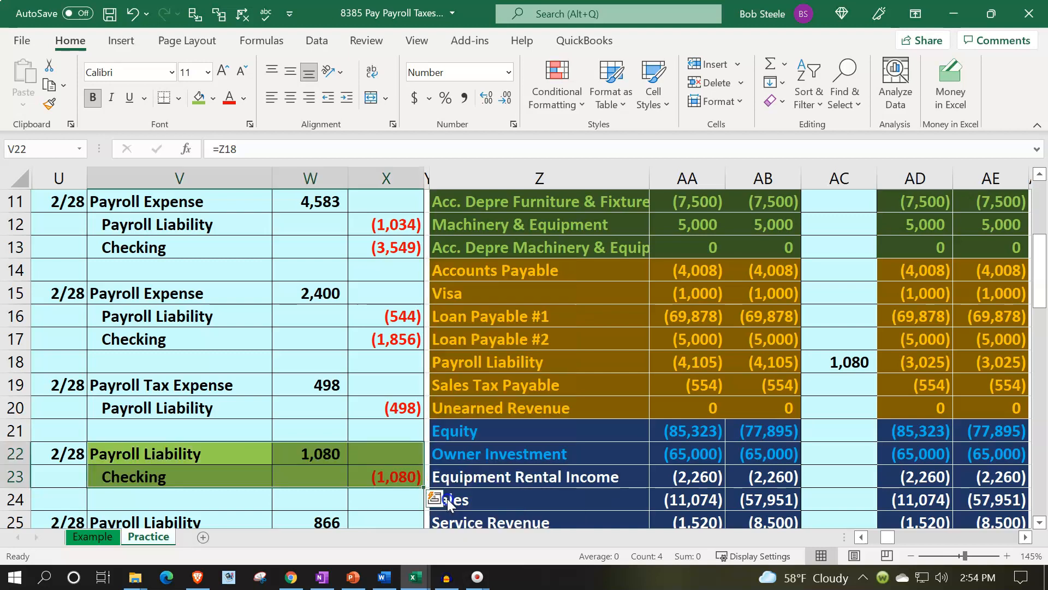
pyautogui.click(242, 195)
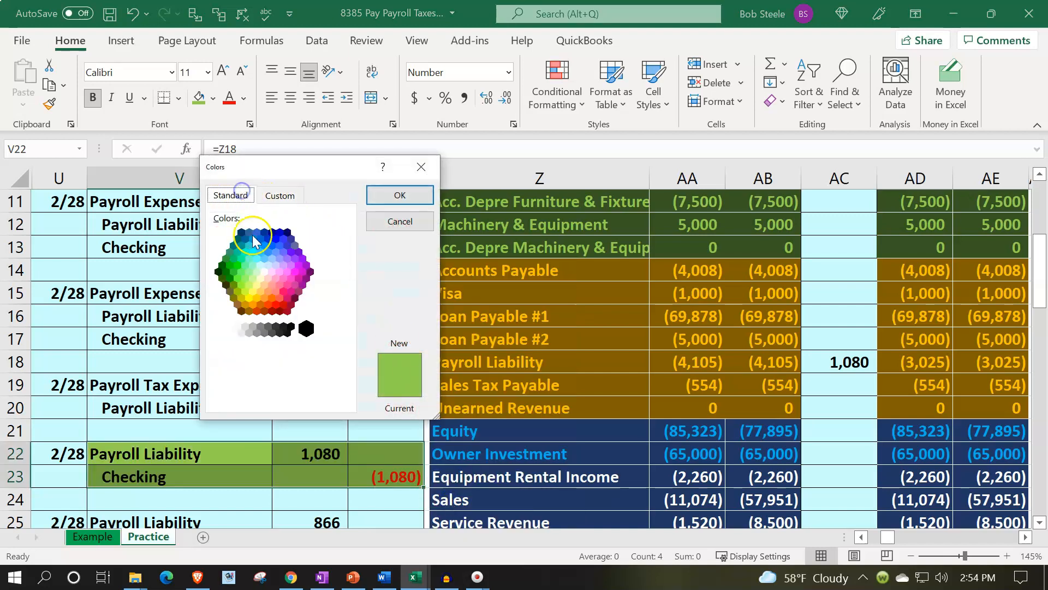
pyautogui.click(263, 267)
pyautogui.click(405, 196)
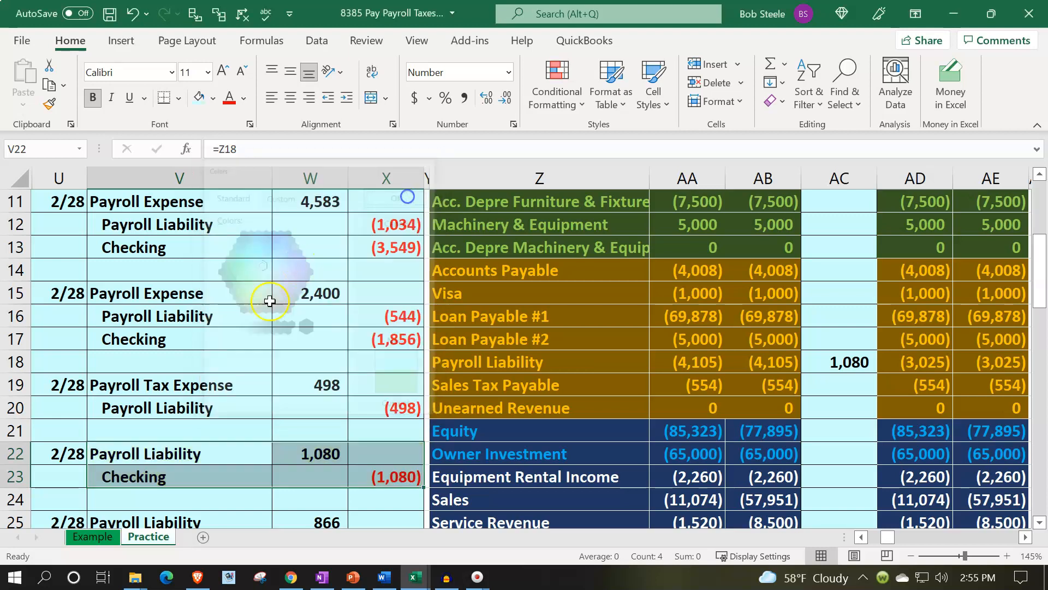
# Highlight the second payroll tax payment entry in V25:X26 with the standard light green fill.
pyautogui.scroll(-3, 269, 300)
pyautogui.moveTo(145, 315); pyautogui.dragTo(365, 337)
pyautogui.rightClick(365, 337)
pyautogui.click(444, 66)
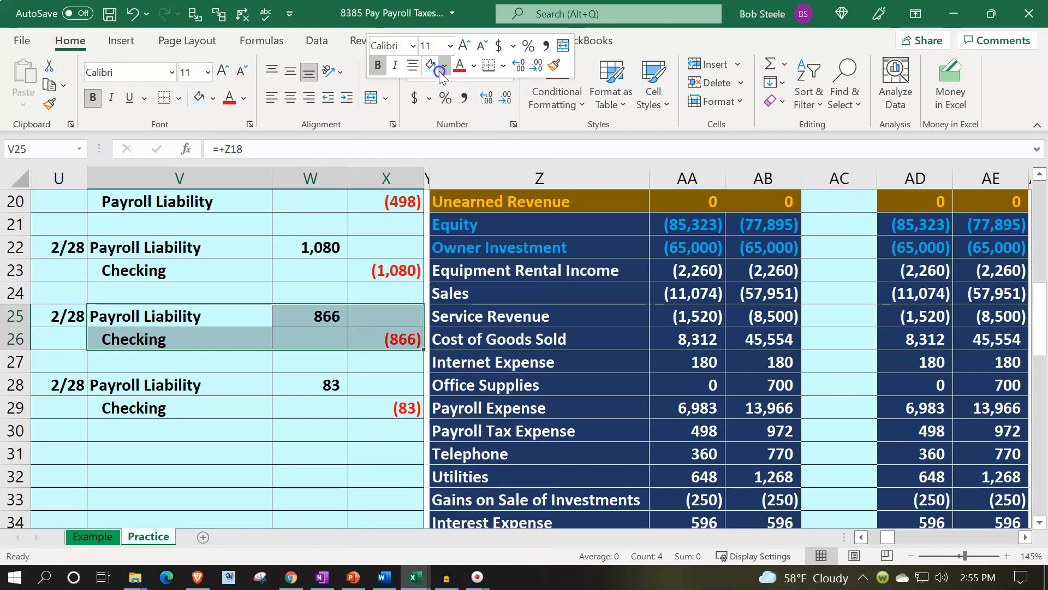
pyautogui.click(483, 222)
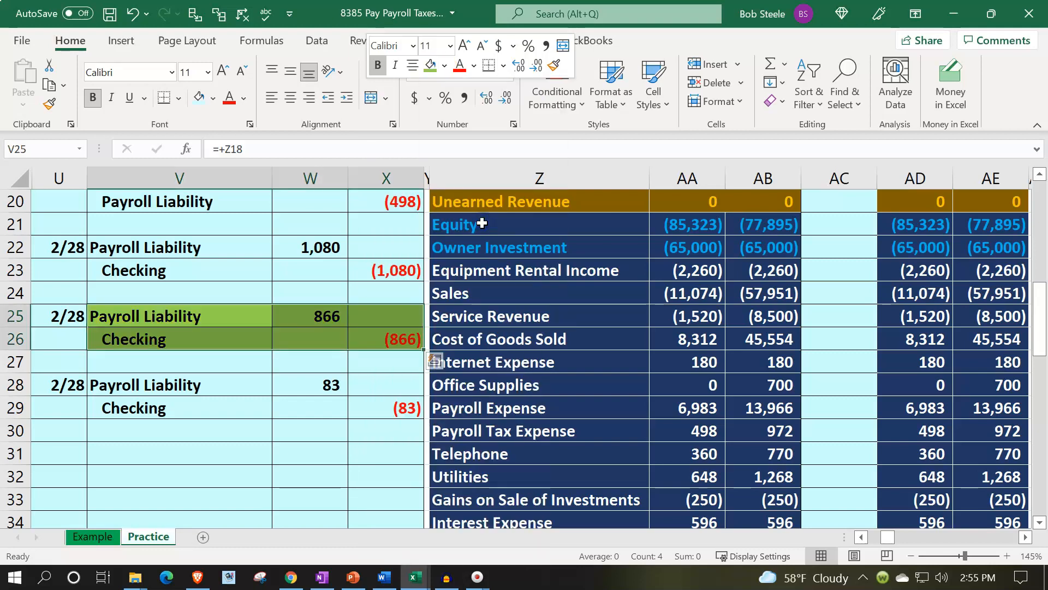
pyautogui.press('Left')
pyautogui.press('Right')
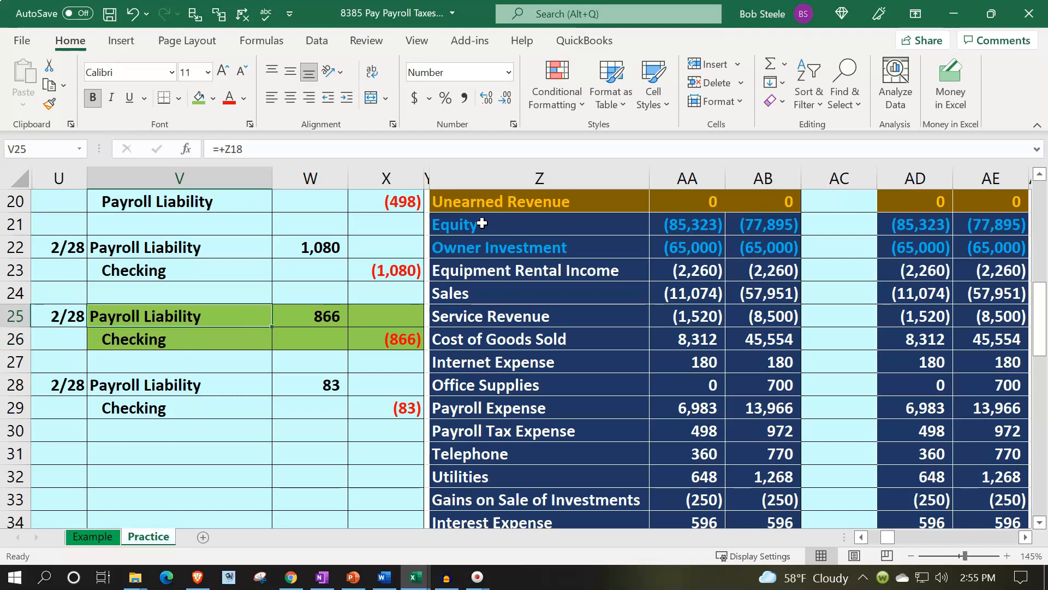
# Add the second payment's debit in W25 to the W22 reference in the Payroll Liability Entries cell AC18.
pyautogui.press('Right')
pyautogui.press('Right')
pyautogui.press('Right')
pyautogui.press('Right')
pyautogui.press('Right')
pyautogui.press('Up')
pyautogui.press('Up')
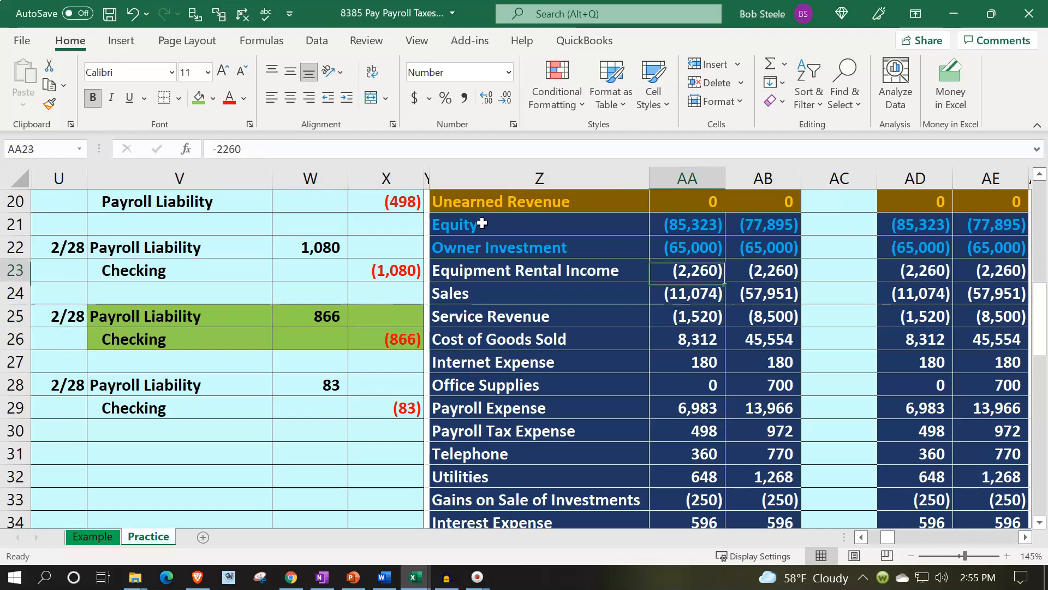
pyautogui.press('Up')
pyautogui.press('Up')
pyautogui.press('Up')
pyautogui.press('Up')
pyautogui.press('Up')
pyautogui.press('Up')
pyautogui.press('Up')
pyautogui.press('Up')
pyautogui.press('Up')
pyautogui.press('Up')
pyautogui.press('Up')
pyautogui.press('Up')
pyautogui.press('Up')
pyautogui.press('Up')
pyautogui.press('Up')
pyautogui.press('Up')
pyautogui.press('Down')
pyautogui.press('Down')
pyautogui.press('Down')
pyautogui.press('Down')
pyautogui.press('Down')
pyautogui.press('Down')
pyautogui.press('Down')
pyautogui.press('Down')
pyautogui.press('Down')
pyautogui.press('Down')
pyautogui.press('Right')
pyautogui.press('Right')
pyautogui.press('Down')
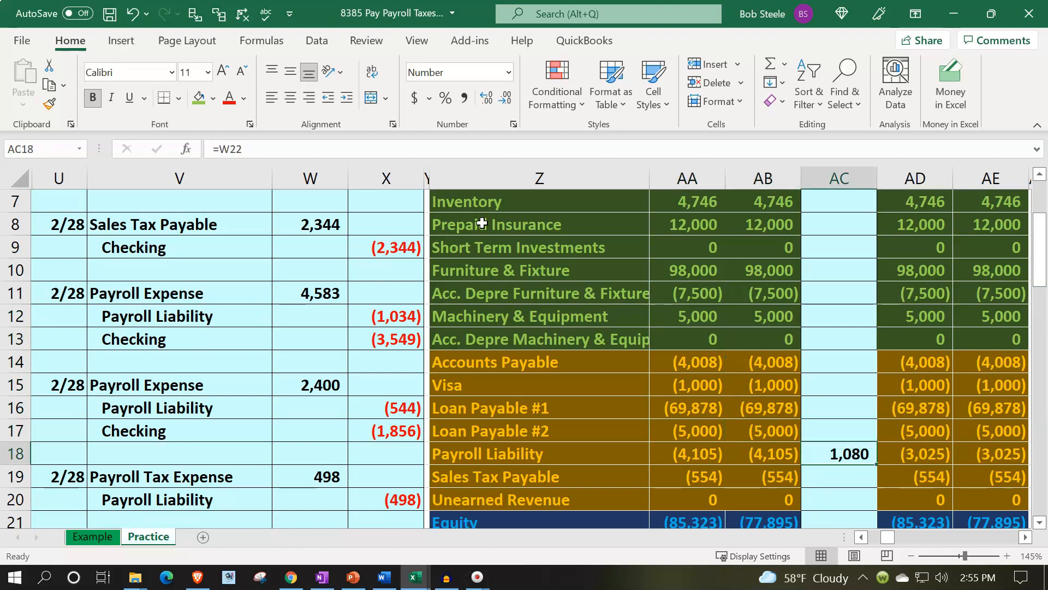
pyautogui.press('F2')
pyautogui.write('+')
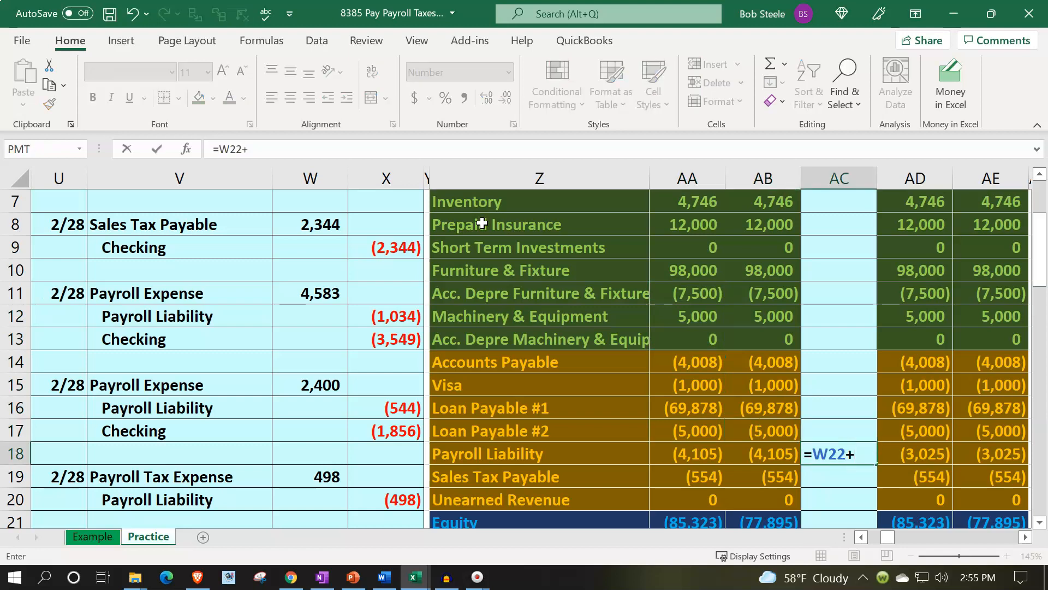
pyautogui.press('Down')
pyautogui.press('Down')
pyautogui.press('Down')
pyautogui.press('Down')
pyautogui.press('Down')
pyautogui.press('Down')
pyautogui.press('Down')
pyautogui.press('Down')
pyautogui.press('Down')
pyautogui.press('Left')
pyautogui.press('Left')
pyautogui.press('Left')
pyautogui.press('Left')
pyautogui.press('Left')
pyautogui.press('Left')
pyautogui.press('Up')
pyautogui.press('Up')
pyautogui.press('Return')
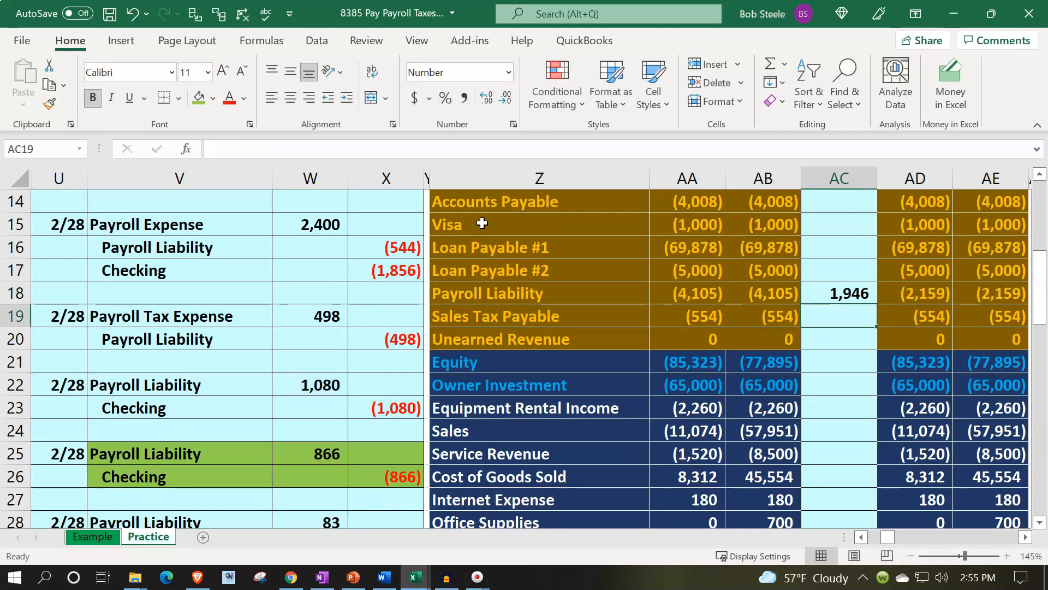
# Add the second payment's credit in X26 to the X23 reference in the Checking Entries cell AC4.
pyautogui.moveTo(253, 485); pyautogui.dragTo(354, 468)
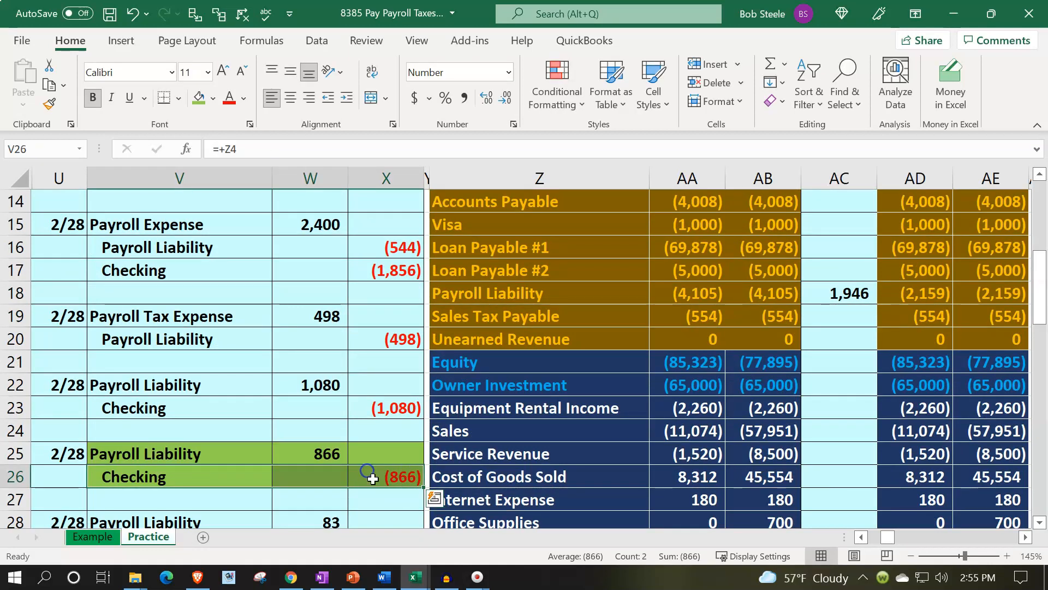
pyautogui.press('Up')
pyautogui.press('Up')
pyautogui.press('Up')
pyautogui.press('Up')
pyautogui.press('Up')
pyautogui.press('Up')
pyautogui.press('Up')
pyautogui.press('Up')
pyautogui.press('Up')
pyautogui.press('Up')
pyautogui.press('Up')
pyautogui.press('Up')
pyautogui.press('Up')
pyautogui.press('Up')
pyautogui.press('Up')
pyautogui.press('Up')
pyautogui.press('Up')
pyautogui.press('Up')
pyautogui.press('Up')
pyautogui.press('Up')
pyautogui.press('Right')
pyautogui.press('Right')
pyautogui.press('Right')
pyautogui.press('Right')
pyautogui.press('Right')
pyautogui.press('Right')
pyautogui.press('Up')
pyautogui.press('Up')
pyautogui.press('Right')
pyautogui.press('Down')
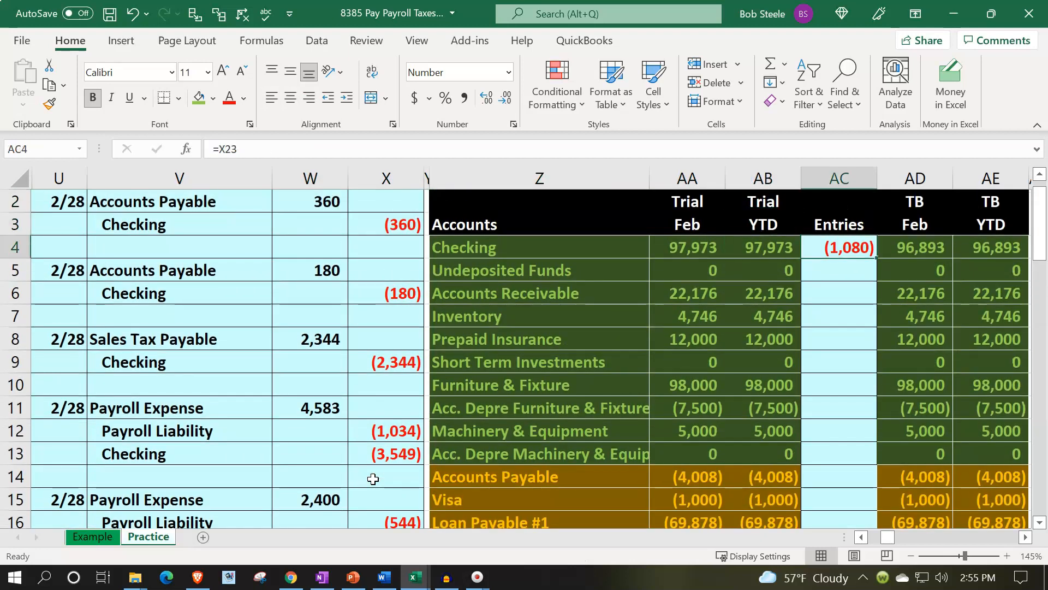
pyautogui.press('F2')
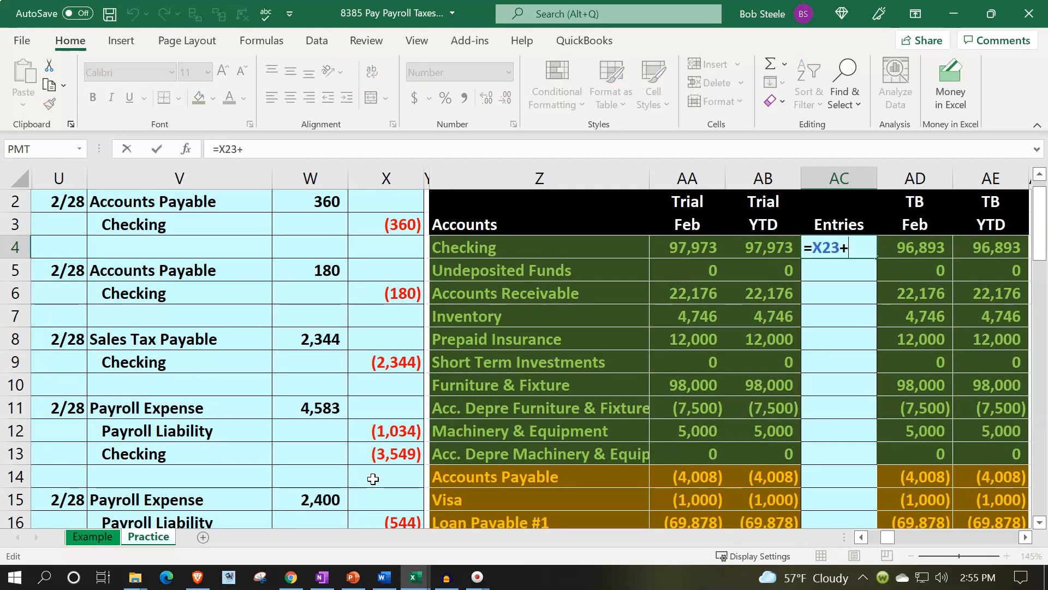
pyautogui.write('+')
pyautogui.press('Down')
pyautogui.press('Down')
pyautogui.press('Down')
pyautogui.press('Down')
pyautogui.press('Down')
pyautogui.press('Down')
pyautogui.press('Down')
pyautogui.press('Down')
pyautogui.press('Down')
pyautogui.press('Down')
pyautogui.press('Down')
pyautogui.press('Down')
pyautogui.press('Down')
pyautogui.press('Down')
pyautogui.press('Down')
pyautogui.press('Down')
pyautogui.press('Left')
pyautogui.press('Left')
pyautogui.press('Left')
pyautogui.press('Down')
pyautogui.press('Down')
pyautogui.press('Down')
pyautogui.press('Down')
pyautogui.press('Down')
pyautogui.press('Down')
pyautogui.press('Down')
pyautogui.press('Left')
pyautogui.press('Up')
pyautogui.press('Up')
pyautogui.press('Return')
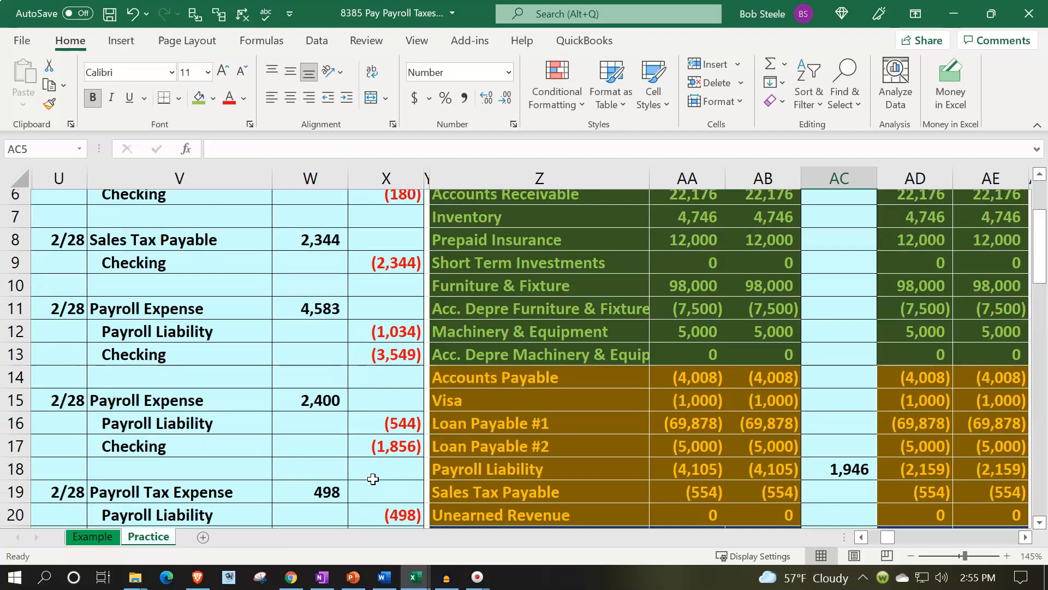
# Examine the adjusted February balances of Checking in AD4 and Payroll Liability in AD18.
pyautogui.press('Up')
pyautogui.press('Up')
pyautogui.press('Right')
pyautogui.press('Down')
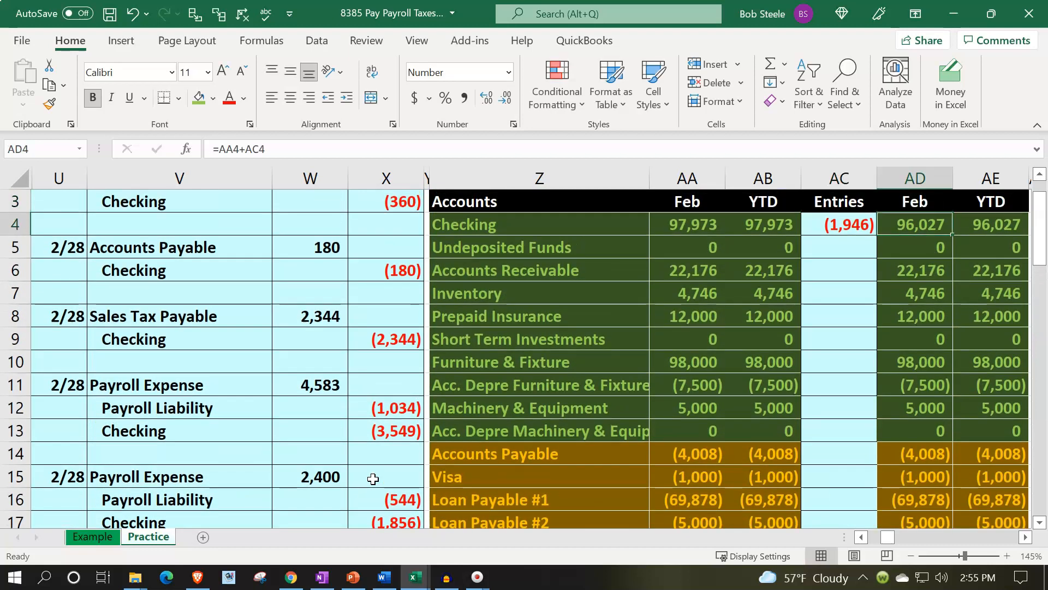
pyautogui.press('Down')
pyautogui.press('Down')
pyautogui.press('Down')
pyautogui.press('Down')
pyautogui.press('Down')
pyautogui.press('Down')
pyautogui.press('Down')
pyautogui.press('Down')
pyautogui.press('Down')
pyautogui.press('Down')
pyautogui.press('Down')
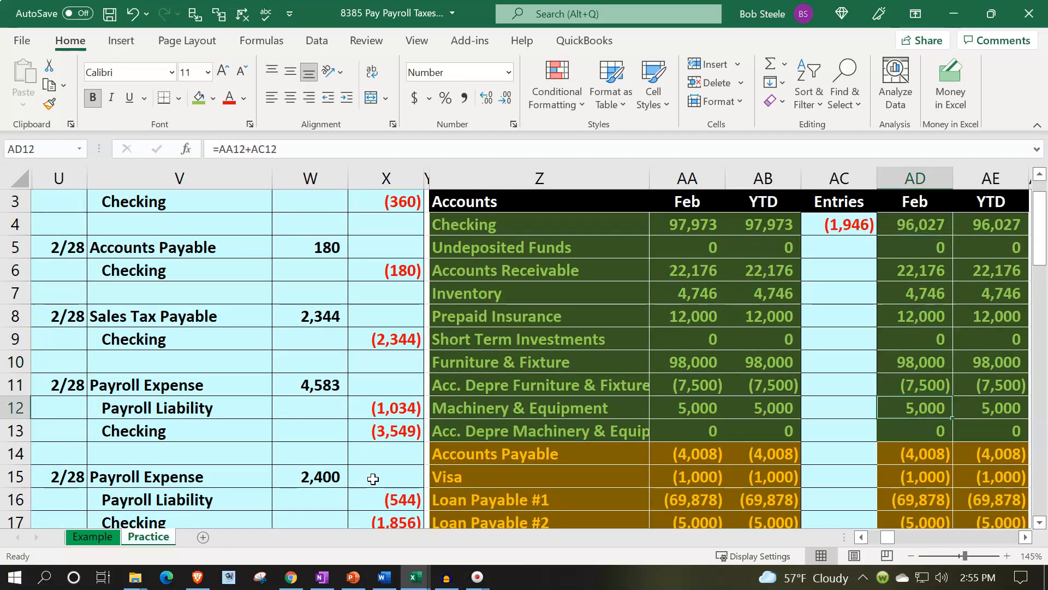
pyautogui.press('Down')
pyautogui.press('Down')
pyautogui.press('Up')
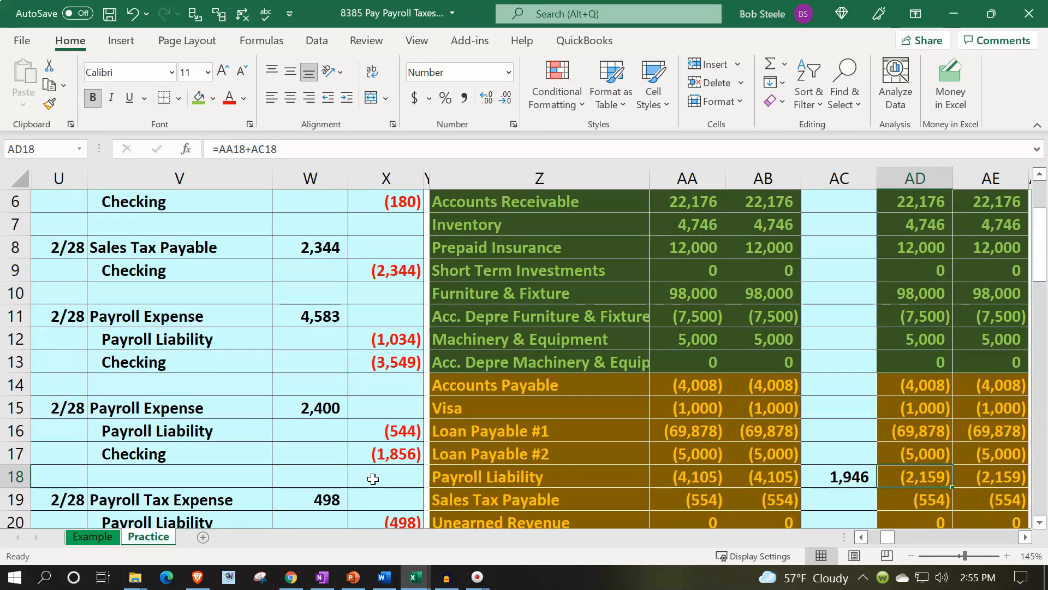
# Return the posted second payment entry in V25:X26 to the recently used pale blue fill.
pyautogui.press('Left')
pyautogui.press('Left')
pyautogui.press('Left')
pyautogui.press('Left')
pyautogui.press('Left')
pyautogui.press('Left')
pyautogui.press('Left')
pyautogui.press('Left')
pyautogui.press('Left')
pyautogui.press('Down')
pyautogui.press('Down')
pyautogui.press('Down')
pyautogui.press('Down')
pyautogui.press('Down')
pyautogui.press('Down')
pyautogui.press('Down')
pyautogui.press('Down')
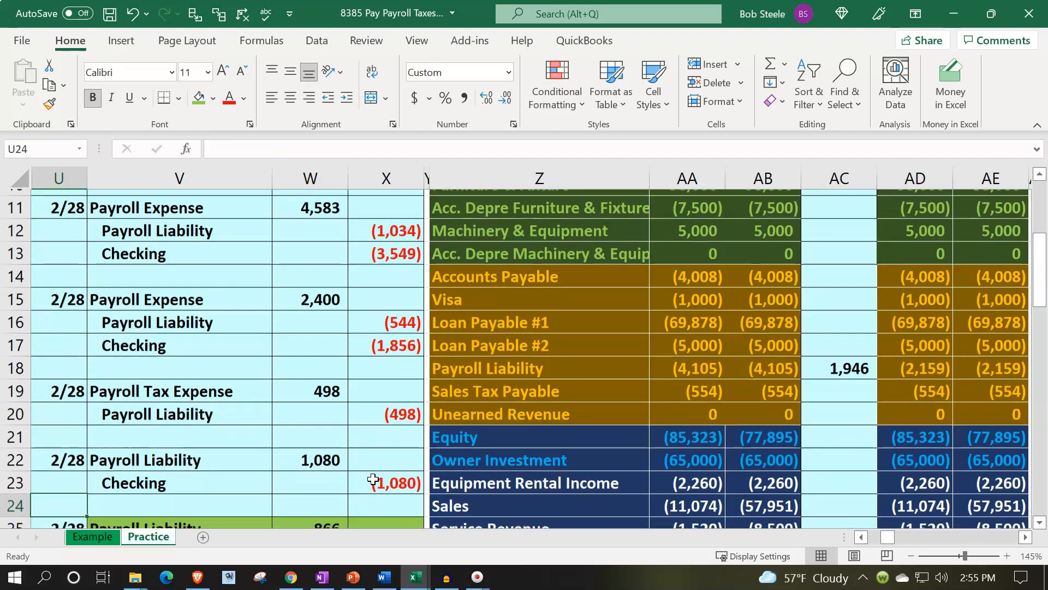
pyautogui.scroll(-1, 355, 474)
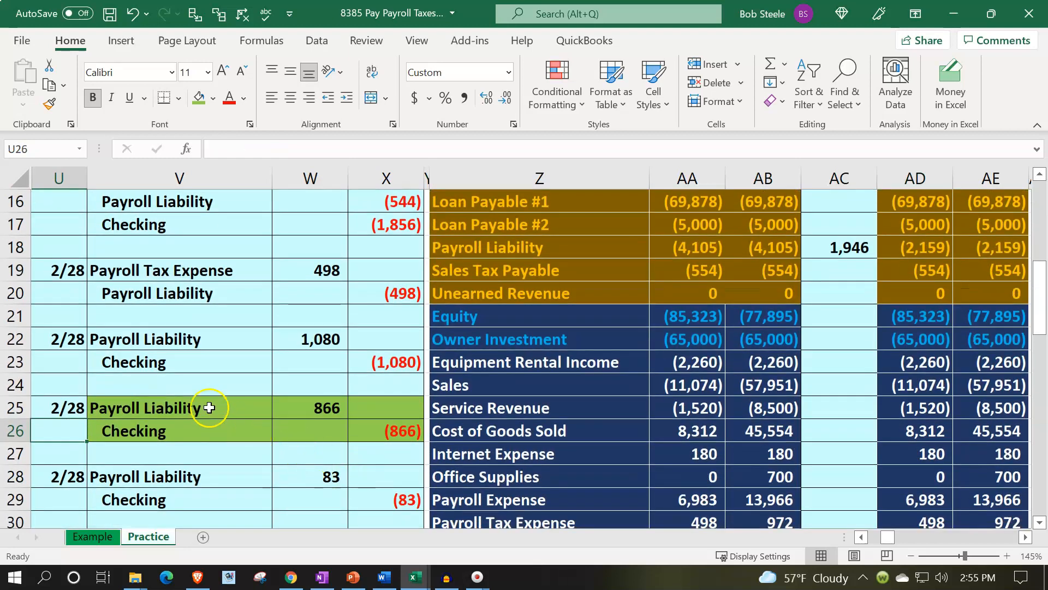
pyautogui.moveTo(209, 408); pyautogui.dragTo(386, 428)
pyautogui.rightClick(387, 428)
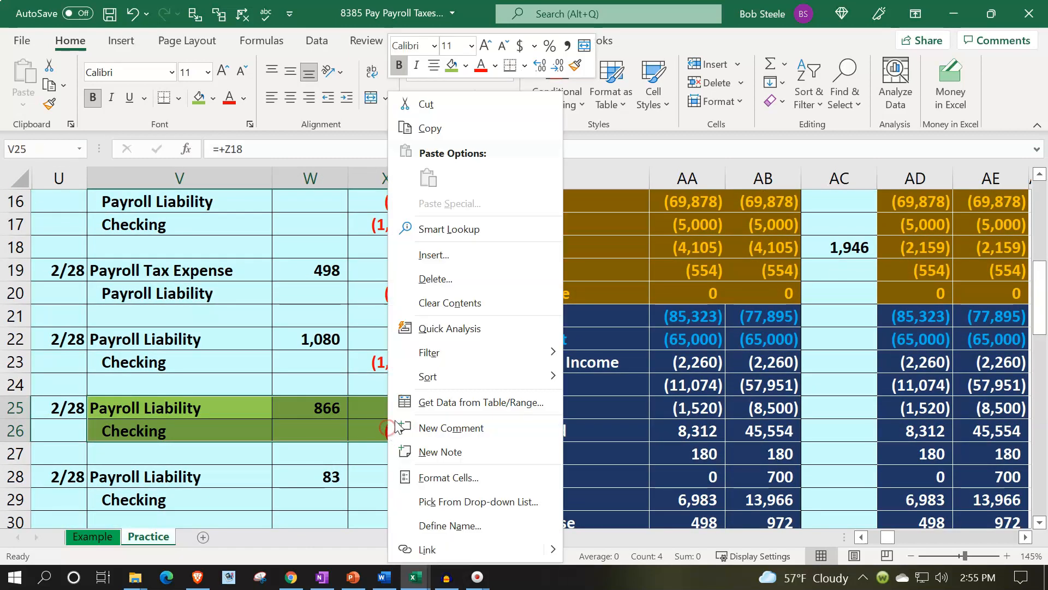
pyautogui.click(466, 66)
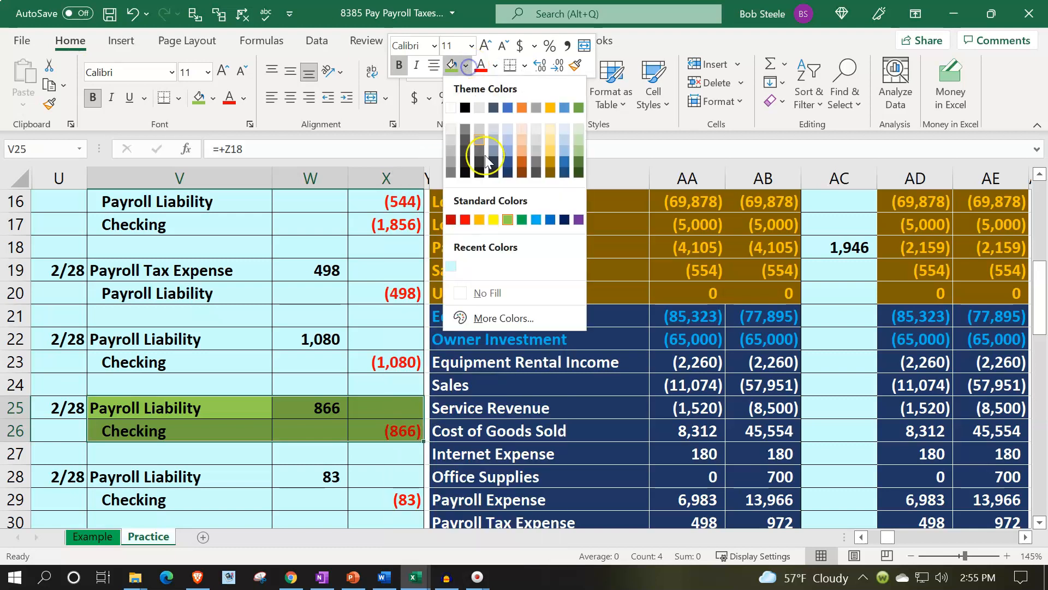
pyautogui.click(451, 266)
pyautogui.click(321, 382)
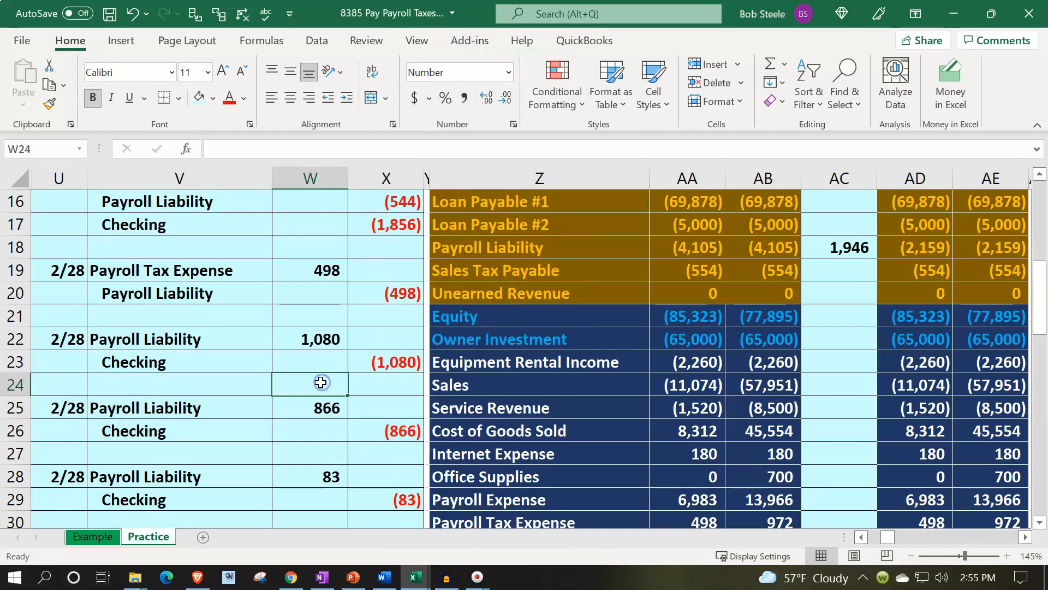
# Highlight the third payroll tax payment entry in U28:X29 with the standard light green fill.
pyautogui.scroll(-1, 321, 382)
pyautogui.moveTo(82, 407); pyautogui.dragTo(365, 421)
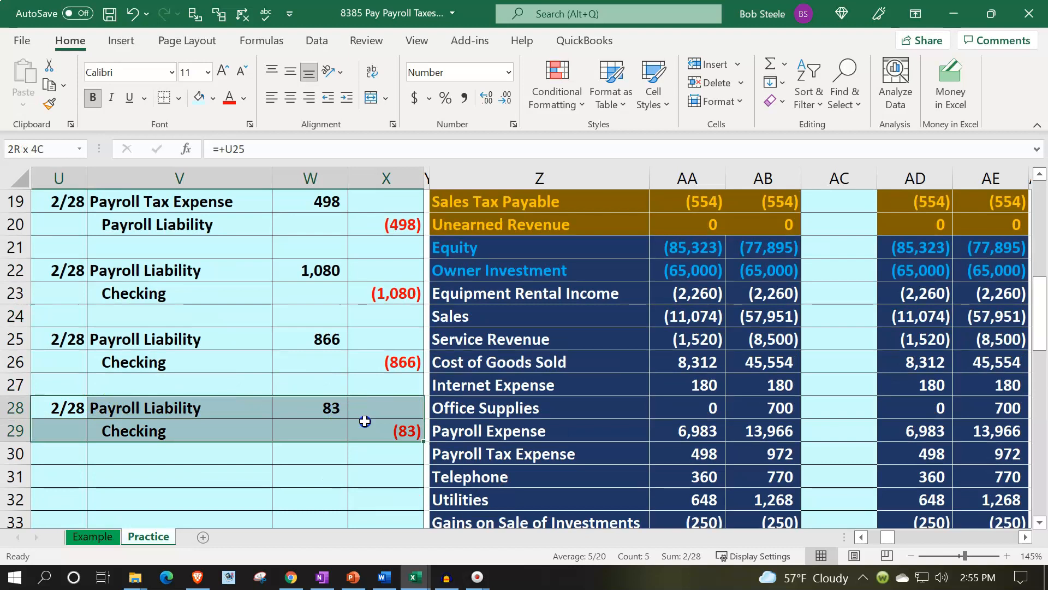
pyautogui.click(213, 101)
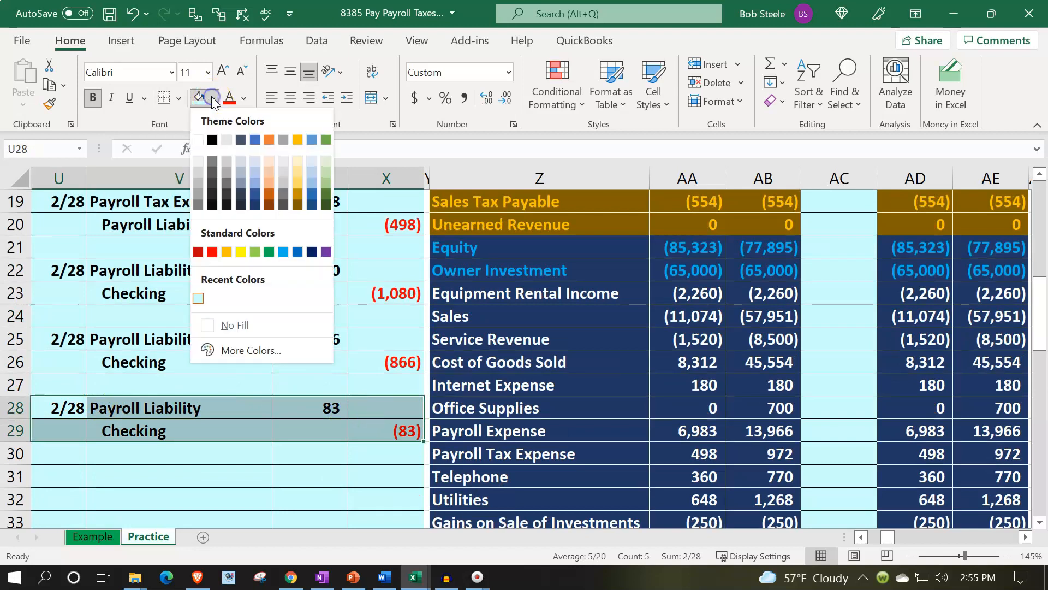
pyautogui.click(260, 252)
# Add the third payment's debit in W28 to the existing references in the Payroll Liability Entries cell AC18.
pyautogui.moveTo(229, 408); pyautogui.dragTo(293, 410)
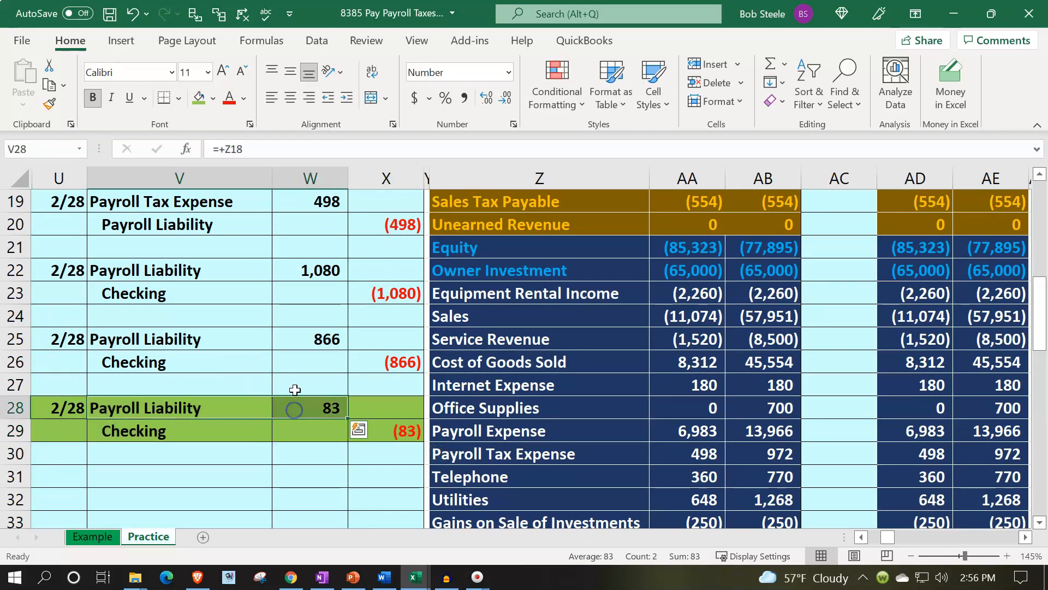
pyautogui.press('Up')
pyautogui.press('Up')
pyautogui.press('Up')
pyautogui.press('Up')
pyautogui.press('Up')
pyautogui.press('Up')
pyautogui.press('Up')
pyautogui.press('Up')
pyautogui.press('Up')
pyautogui.press('Up')
pyautogui.press('Up')
pyautogui.press('Up')
pyautogui.press('Up')
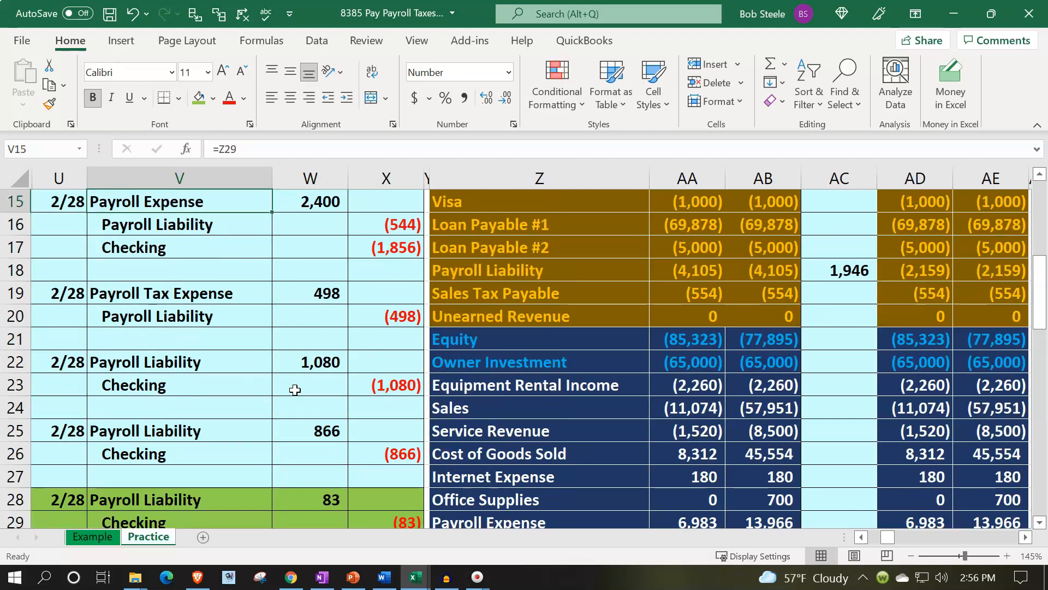
pyautogui.press('Right')
pyautogui.press('Right')
pyautogui.press('Right')
pyautogui.press('Right')
pyautogui.press('Right')
pyautogui.press('Right')
pyautogui.press('Right')
pyautogui.press('Down')
pyautogui.press('Down')
pyautogui.press('Down')
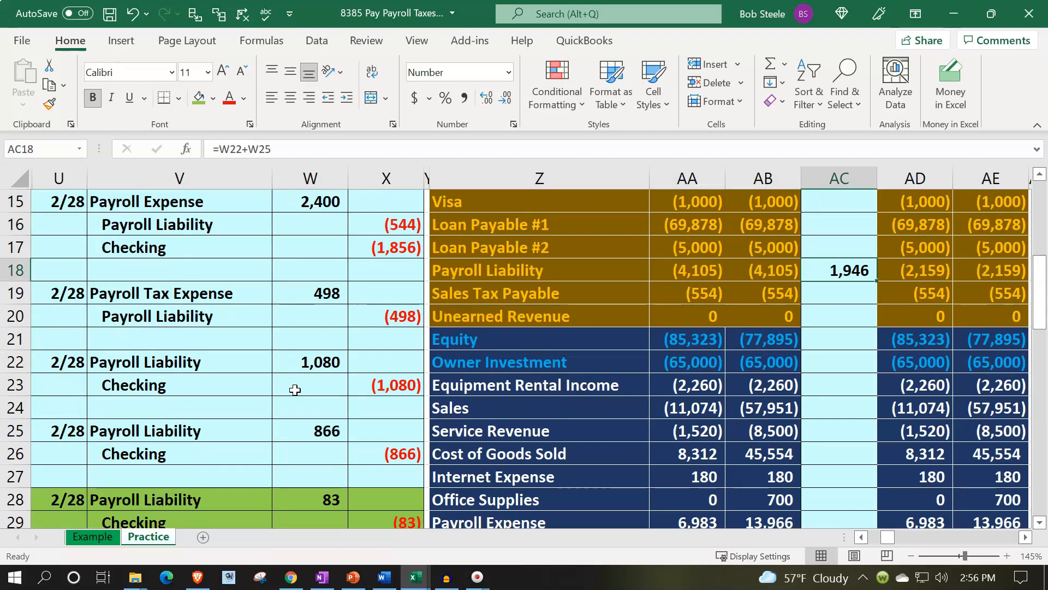
pyautogui.press('F2')
pyautogui.write('+')
pyautogui.press('Down')
pyautogui.press('Down')
pyautogui.press('Down')
pyautogui.press('Down')
pyautogui.press('Down')
pyautogui.press('Down')
pyautogui.press('Down')
pyautogui.press('Down')
pyautogui.press('Down')
pyautogui.press('Down')
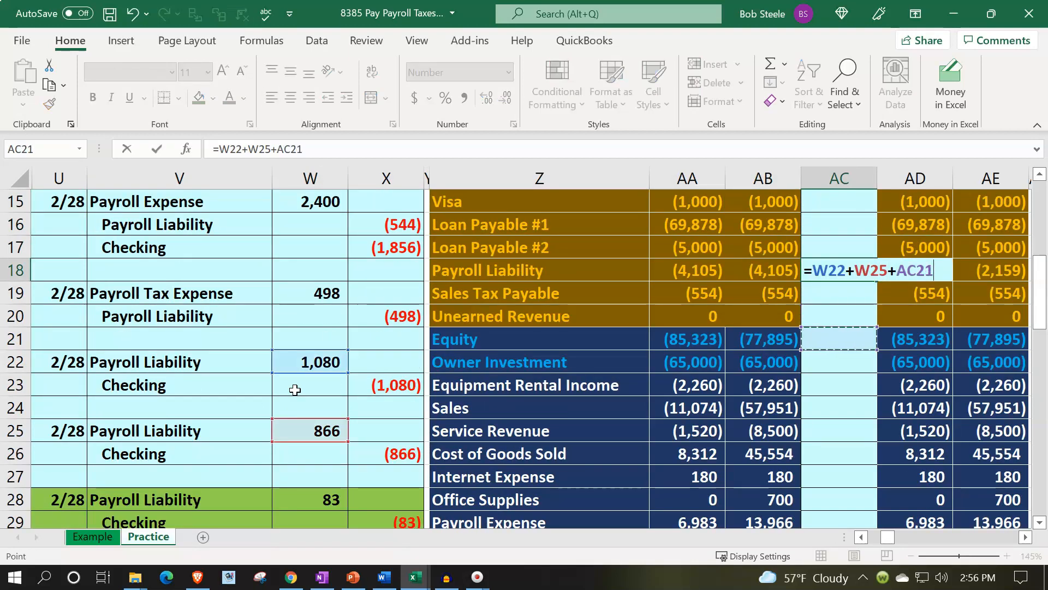
pyautogui.press('Down')
pyautogui.press('Down')
pyautogui.press('Down')
pyautogui.press('Left')
pyautogui.press('Left')
pyautogui.press('Left')
pyautogui.press('Left')
pyautogui.press('Left')
pyautogui.press('Up')
pyautogui.press('Up')
pyautogui.press('Up')
pyautogui.press('Left')
pyautogui.press('Return')
# Add the third payment's credit in X29 to the existing references in the Checking Entries cell AC4.
pyautogui.press('Up')
pyautogui.press('Up')
pyautogui.press('Up')
pyautogui.press('Up')
pyautogui.press('Up')
pyautogui.press('Up')
pyautogui.press('Up')
pyautogui.press('Up')
pyautogui.press('Up')
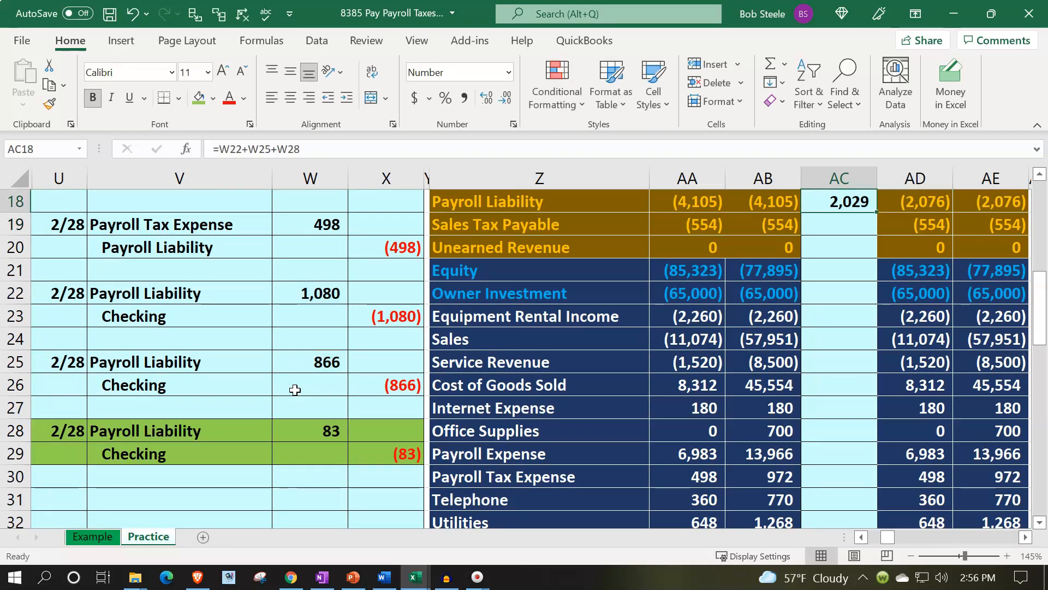
pyautogui.press('Up')
pyautogui.press('Up')
pyautogui.press('Up')
pyautogui.press('Up')
pyautogui.press('Up')
pyautogui.press('Up')
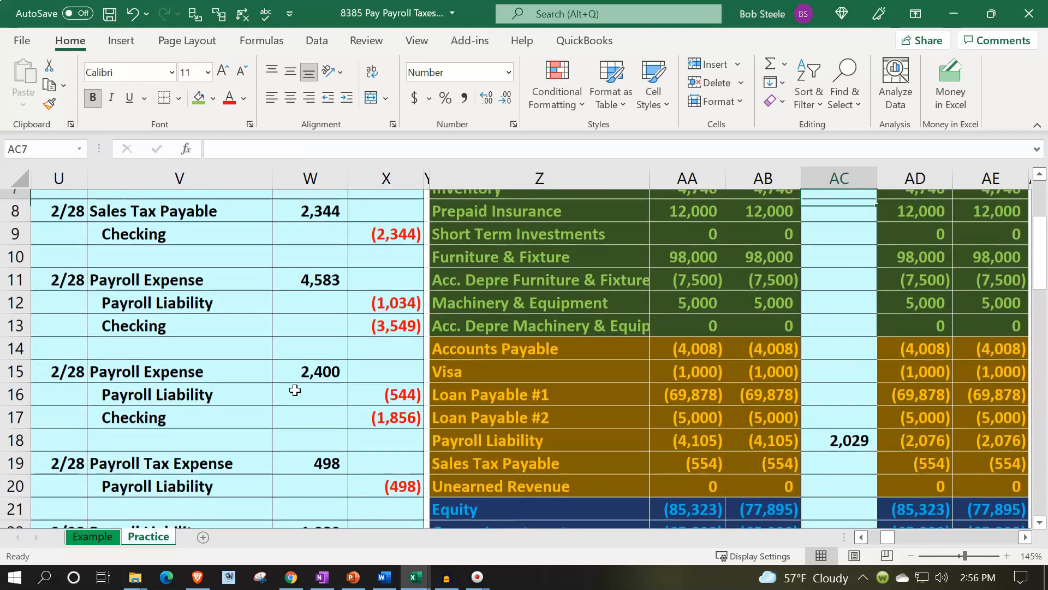
pyautogui.press('F2')
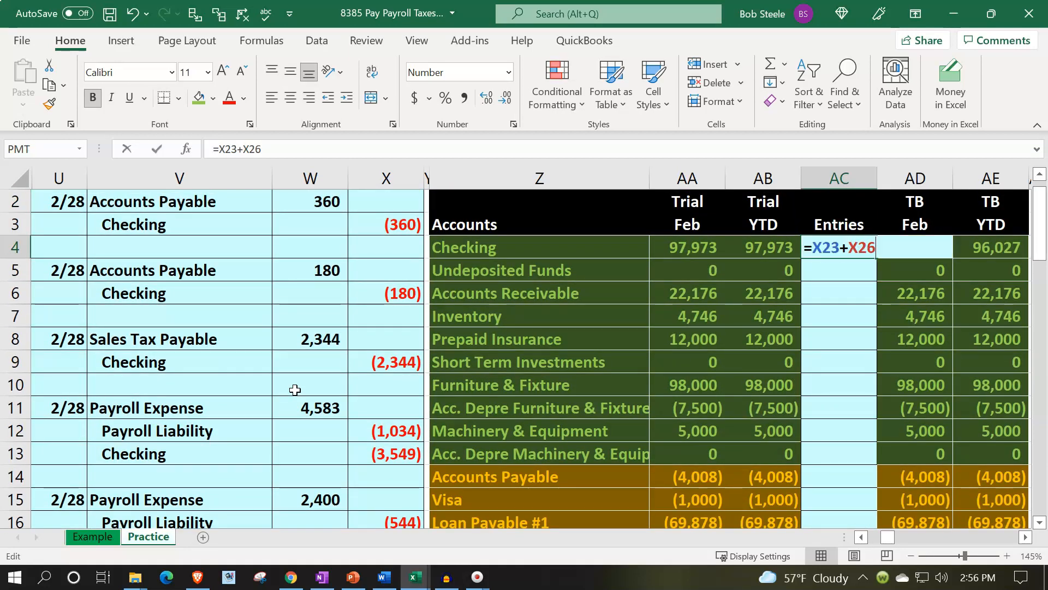
pyautogui.write('+')
pyautogui.press('Down')
pyautogui.press('Down')
pyautogui.press('Down')
pyautogui.press('Down')
pyautogui.press('Down')
pyautogui.press('Down')
pyautogui.press('Down')
pyautogui.press('Down')
pyautogui.press('Down')
pyautogui.press('Down')
pyautogui.press('Down')
pyautogui.press('Down')
pyautogui.press('Down')
pyautogui.press('Down')
pyautogui.press('Down')
pyautogui.press('Down')
pyautogui.press('Down')
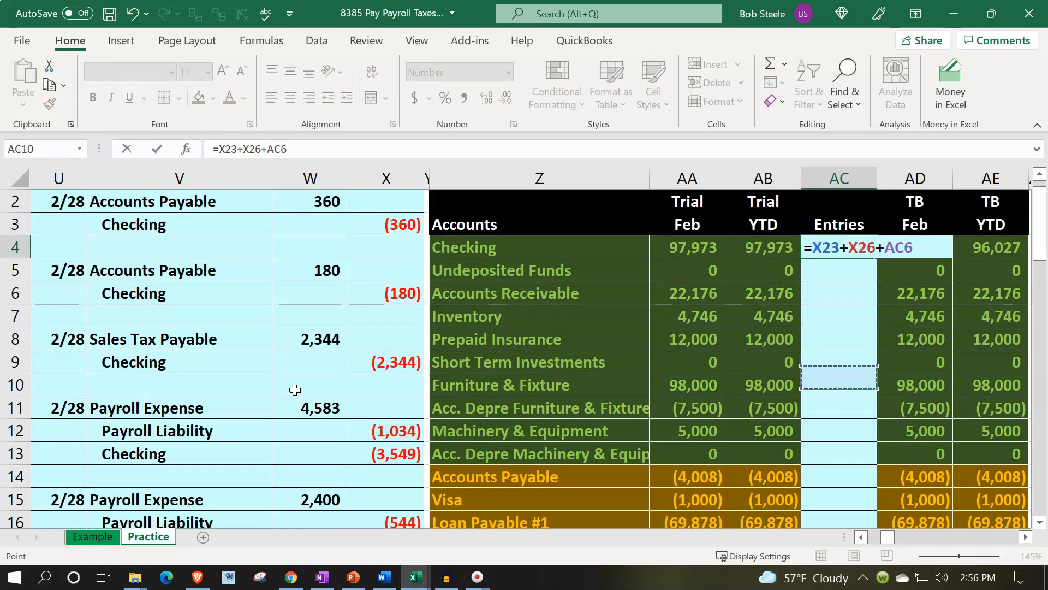
pyautogui.press('Left')
pyautogui.press('Left')
pyautogui.press('Left')
pyautogui.press('Down')
pyautogui.press('Down')
pyautogui.press('Down')
pyautogui.press('Down')
pyautogui.press('Down')
pyautogui.press('Down')
pyautogui.press('Down')
pyautogui.press('Down')
pyautogui.press('Down')
pyautogui.press('Down')
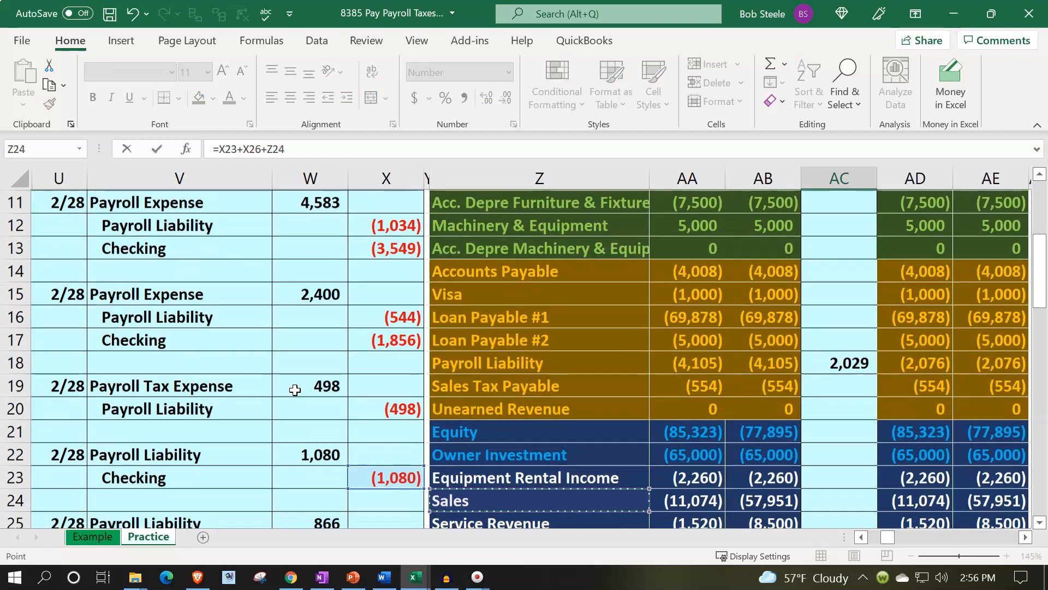
pyautogui.press('Left')
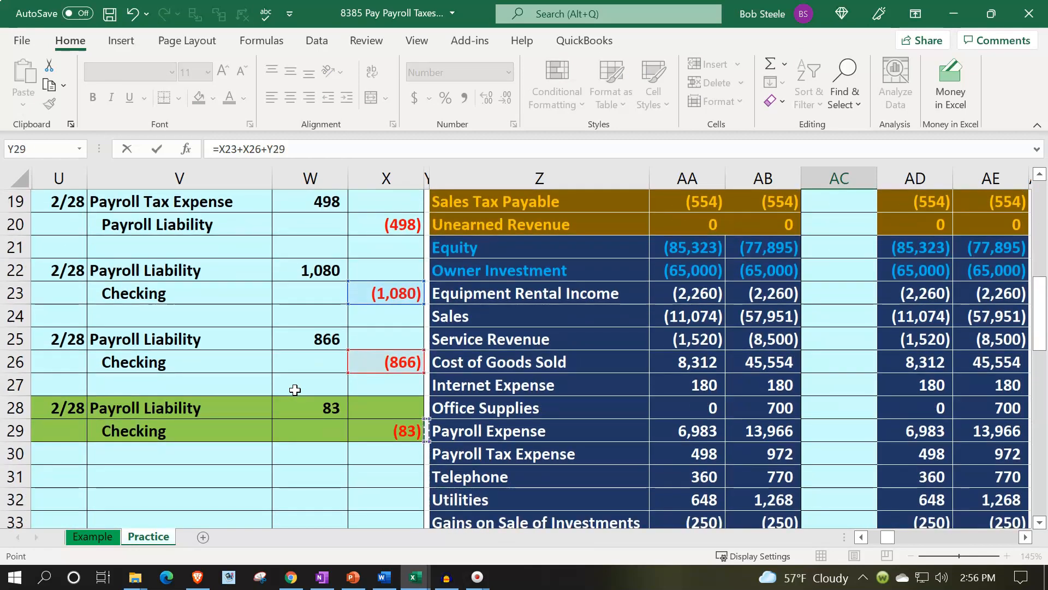
pyautogui.press('Return')
# Review the ending February balances of Checking in AD4 and Payroll Liability in AD18, plus the total posted in AC18.
pyautogui.press('Up')
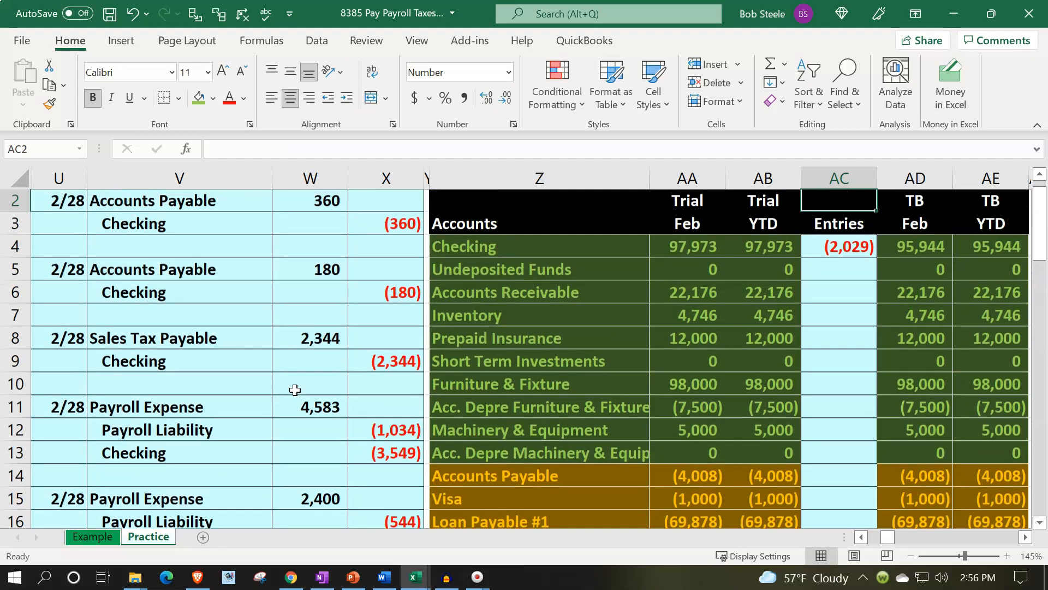
pyautogui.press('Right')
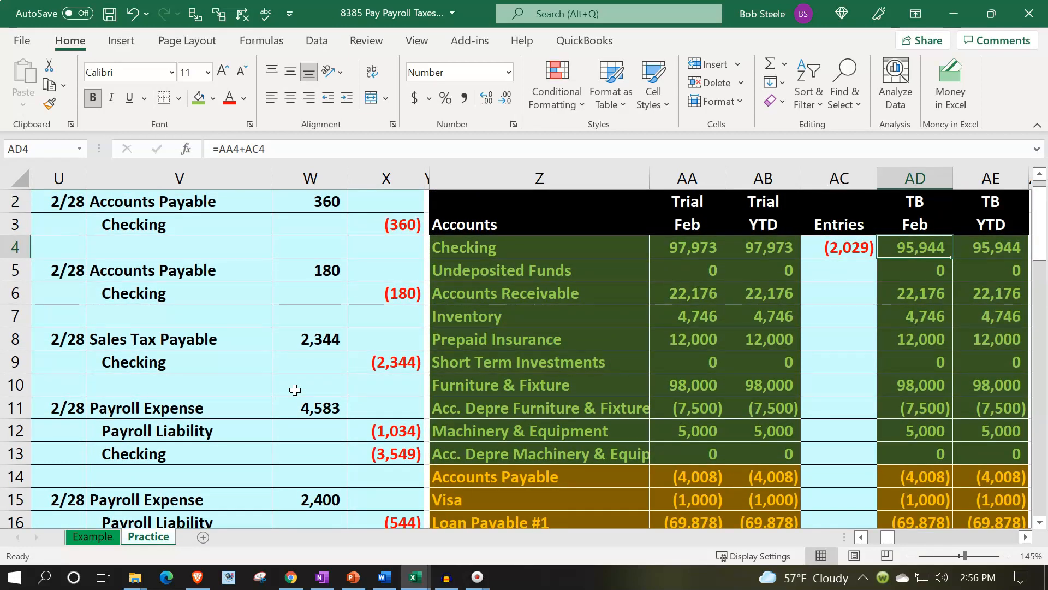
pyautogui.press('Down')
pyautogui.press('Down')
pyautogui.press('Down')
pyautogui.press('Down')
pyautogui.press('Down')
pyautogui.press('Down')
pyautogui.press('Down')
pyautogui.press('Down')
pyautogui.press('Down')
pyautogui.press('Down')
pyautogui.press('Down')
pyautogui.press('Down')
pyautogui.press('Down')
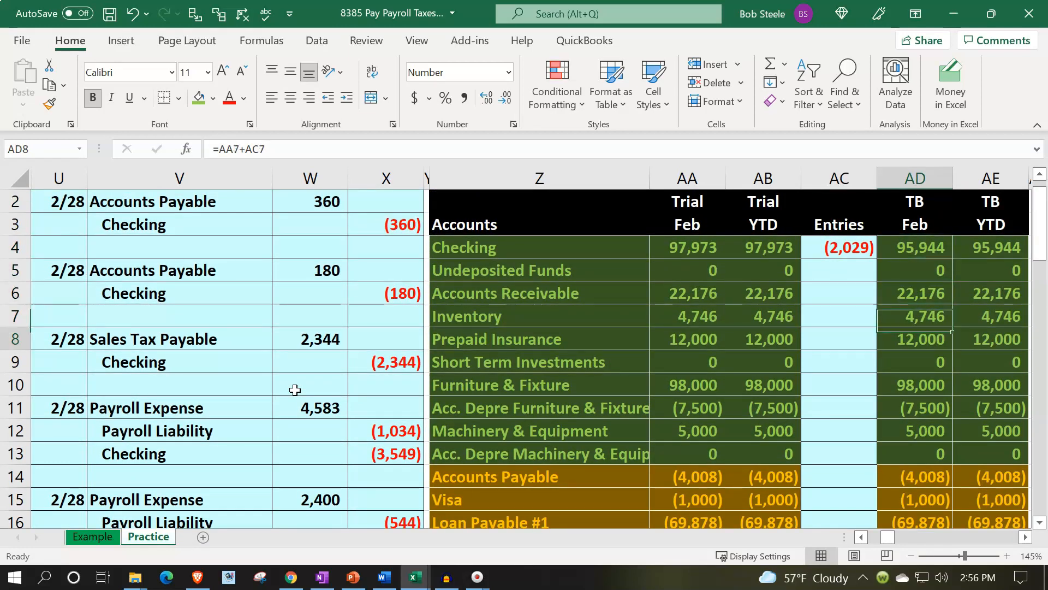
pyautogui.press('Down')
pyautogui.press('Down')
pyautogui.press('Down')
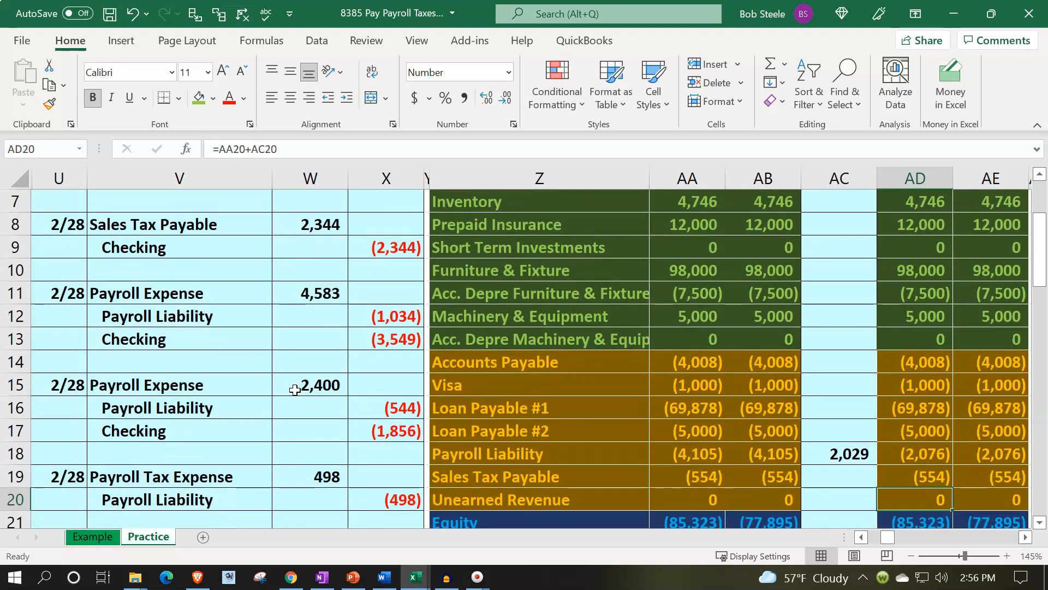
pyautogui.press('Up')
pyautogui.press('Up')
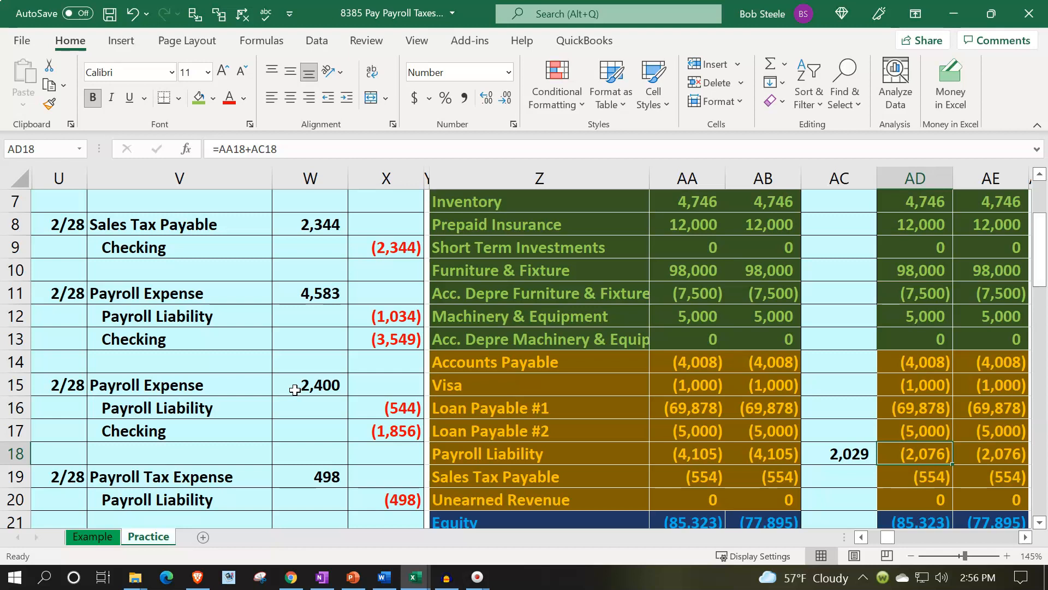
pyautogui.press('Left')
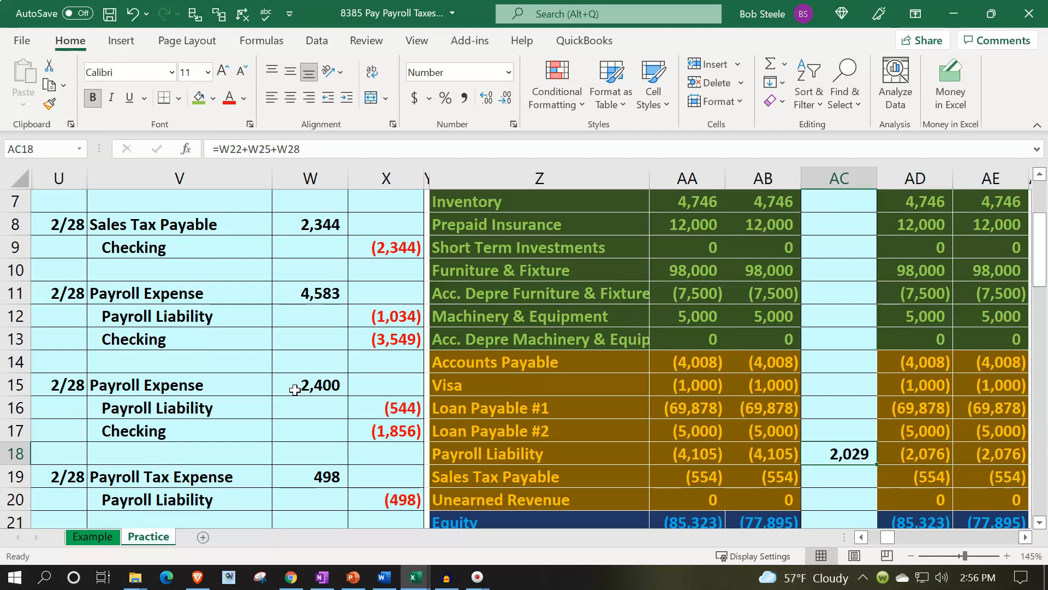
# Return the third payment entry in U28:X29 to the recently used pale blue fill.
pyautogui.scroll(-4, 295, 389)
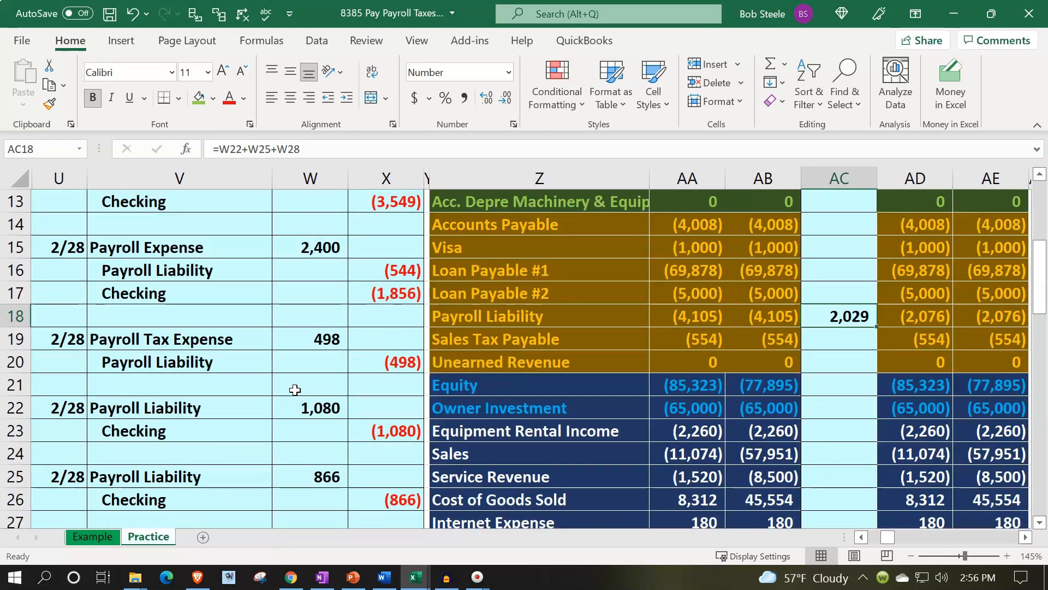
pyautogui.moveTo(72, 409); pyautogui.dragTo(382, 431)
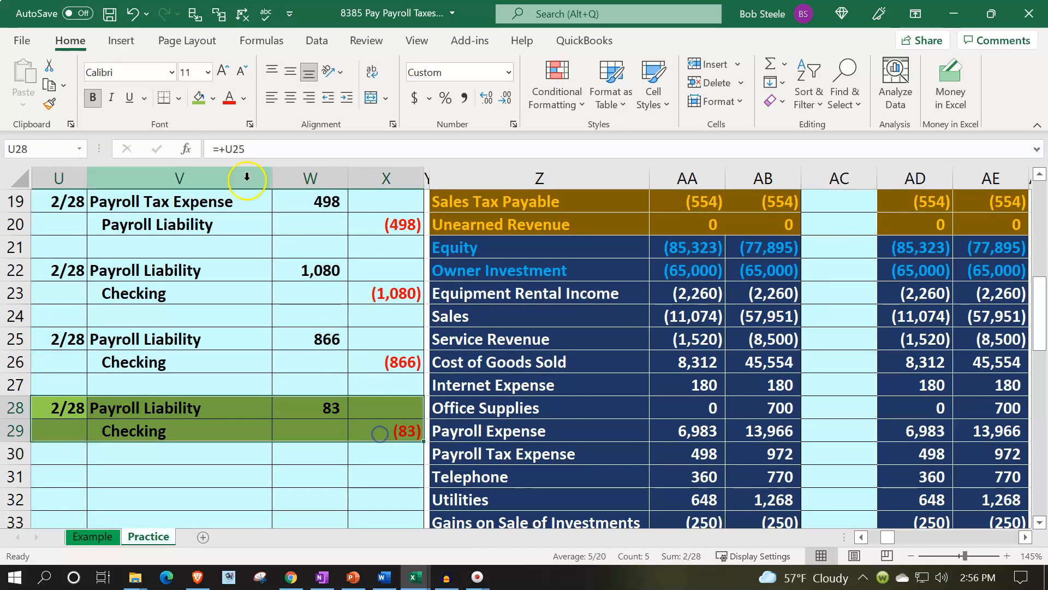
pyautogui.click(212, 99)
pyautogui.click(206, 297)
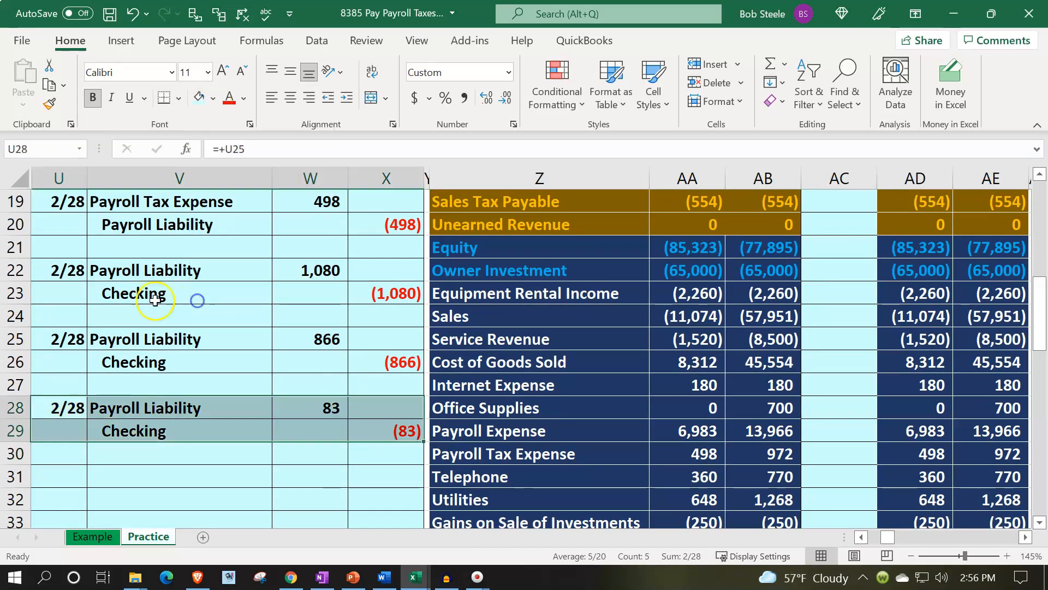
# Highlight the first payment entry in U22:X23 light green and trace it to Payroll Liability and Checking in the trial balance.
pyautogui.moveTo(74, 268); pyautogui.dragTo(378, 277)
pyautogui.click(212, 99)
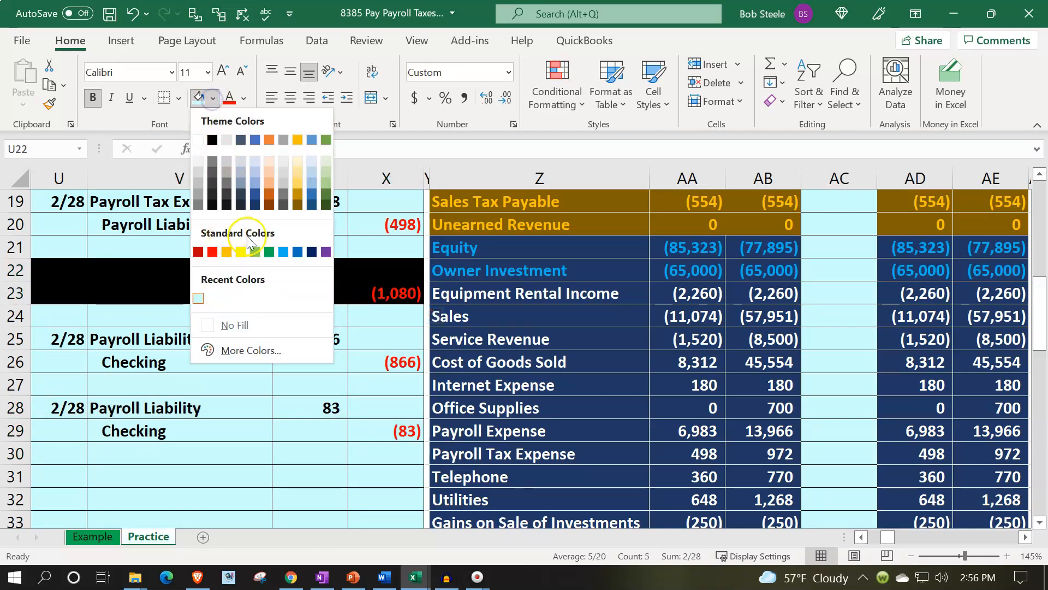
pyautogui.click(229, 260)
pyautogui.moveTo(79, 270); pyautogui.dragTo(183, 272)
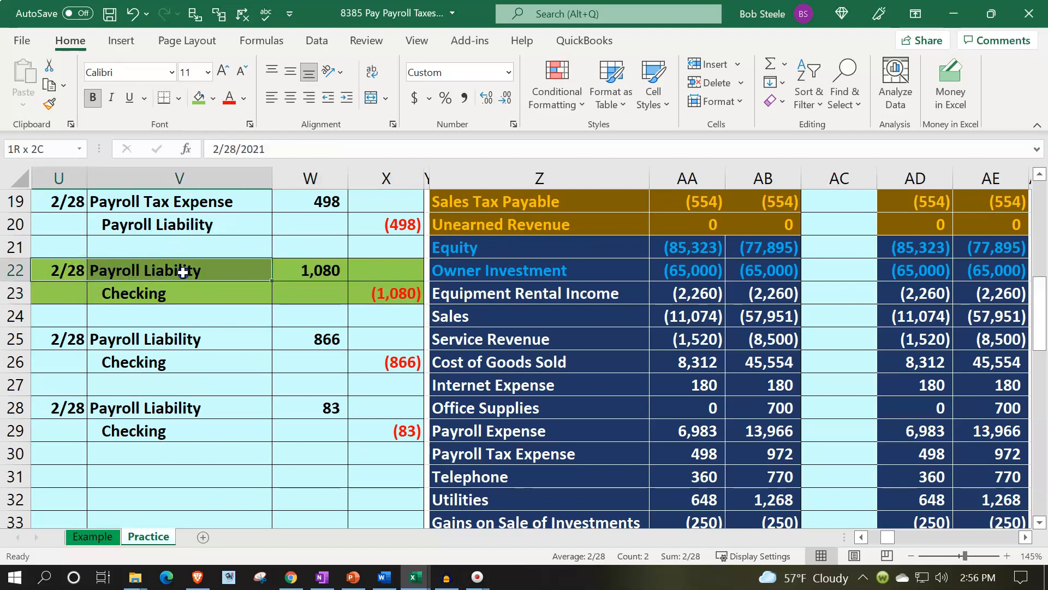
pyautogui.scroll(2, 431, 350)
pyautogui.click(498, 316)
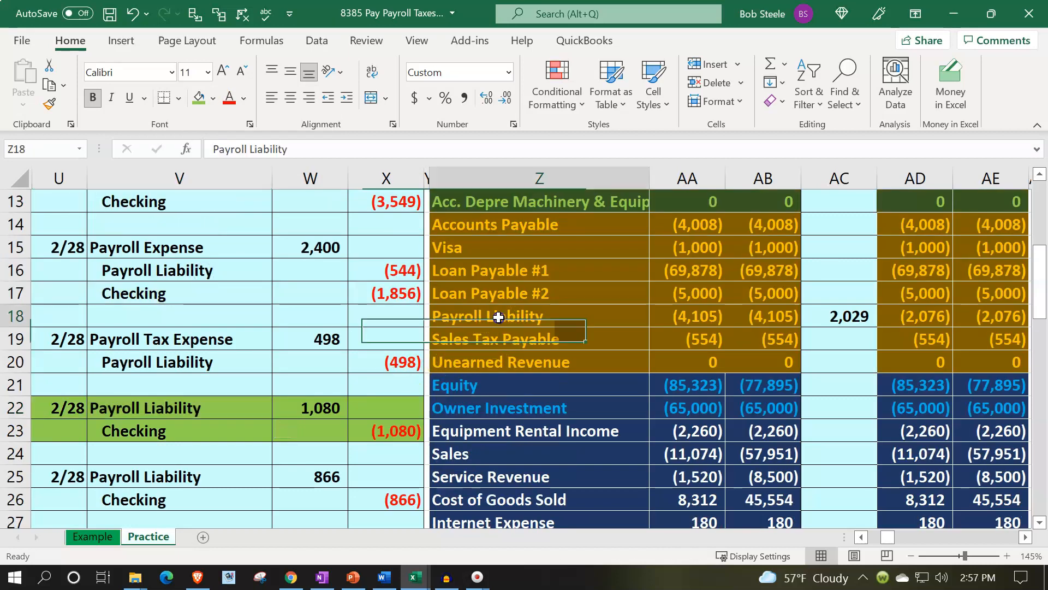
pyautogui.scroll(2, 578, 277)
pyautogui.click(584, 273)
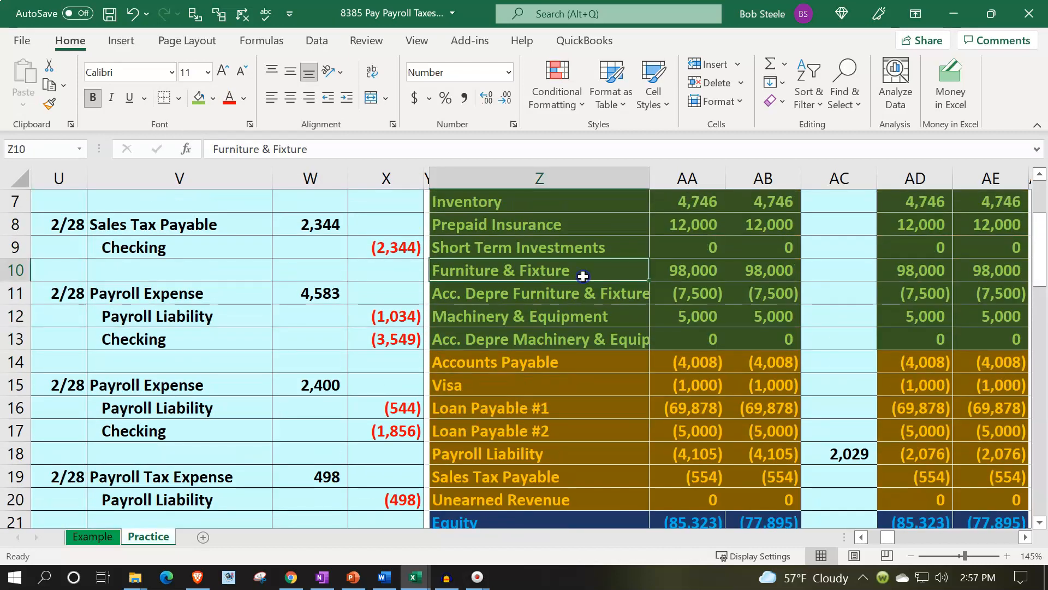
pyautogui.scroll(2, 584, 270)
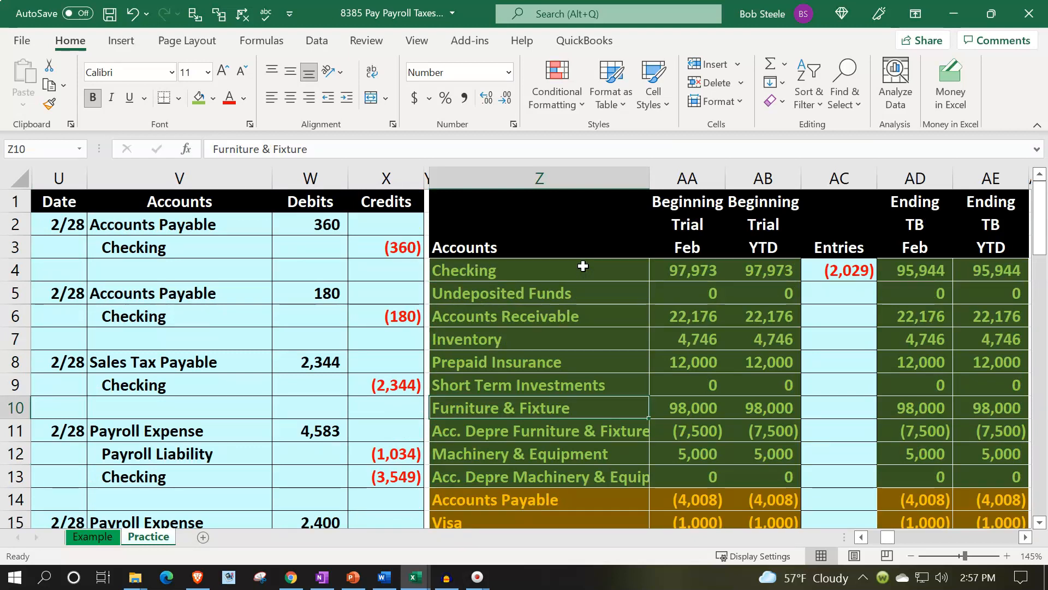
# Return the first payment entry in U22:X23 to the recently used pale blue fill.
pyautogui.scroll(-5, 316, 409)
pyautogui.moveTo(68, 341); pyautogui.dragTo(367, 362)
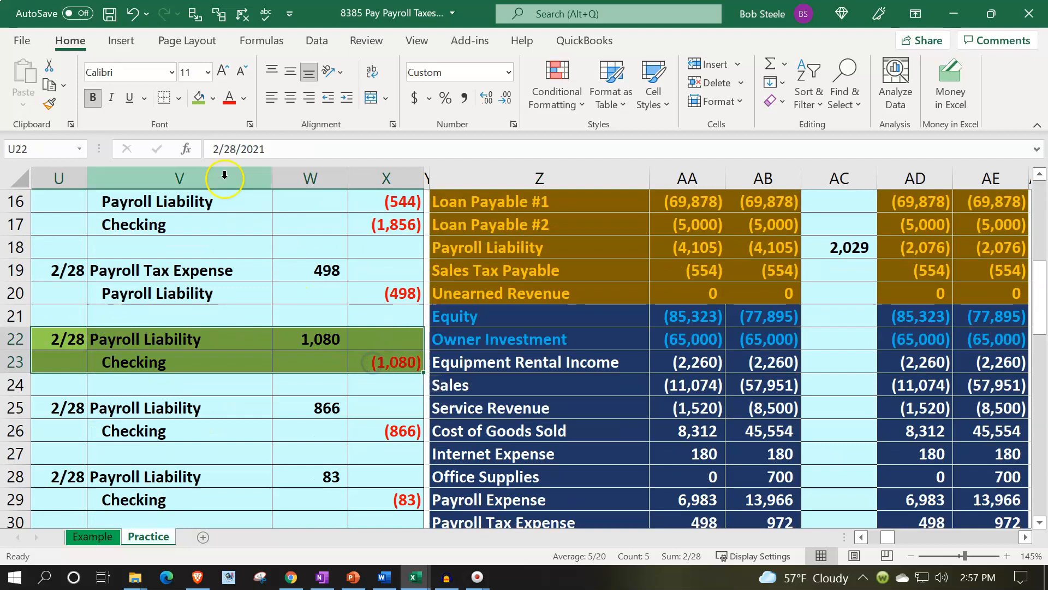
pyautogui.click(214, 99)
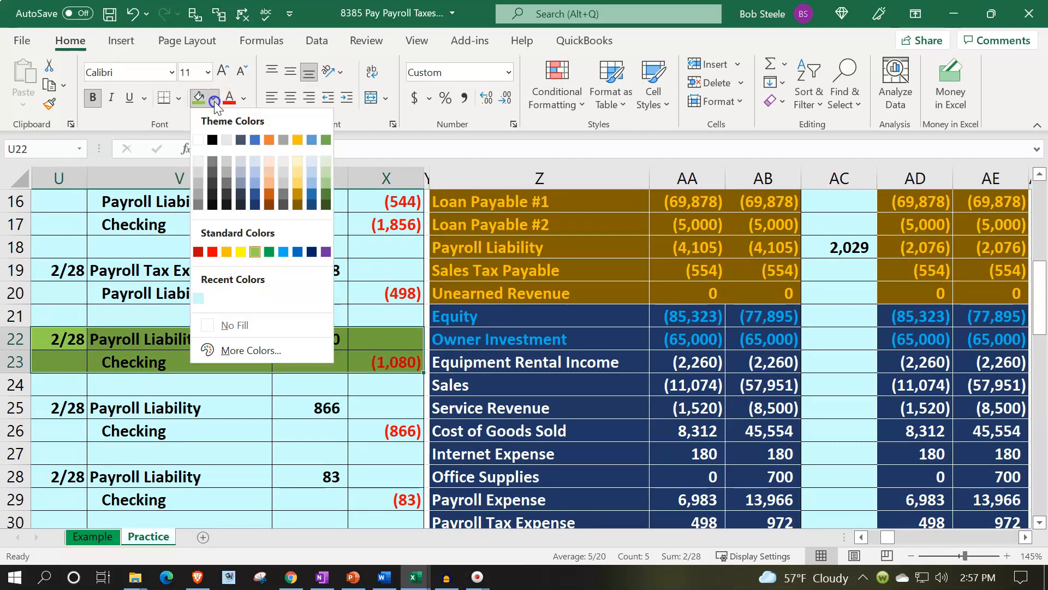
pyautogui.click(198, 298)
pyautogui.click(199, 445)
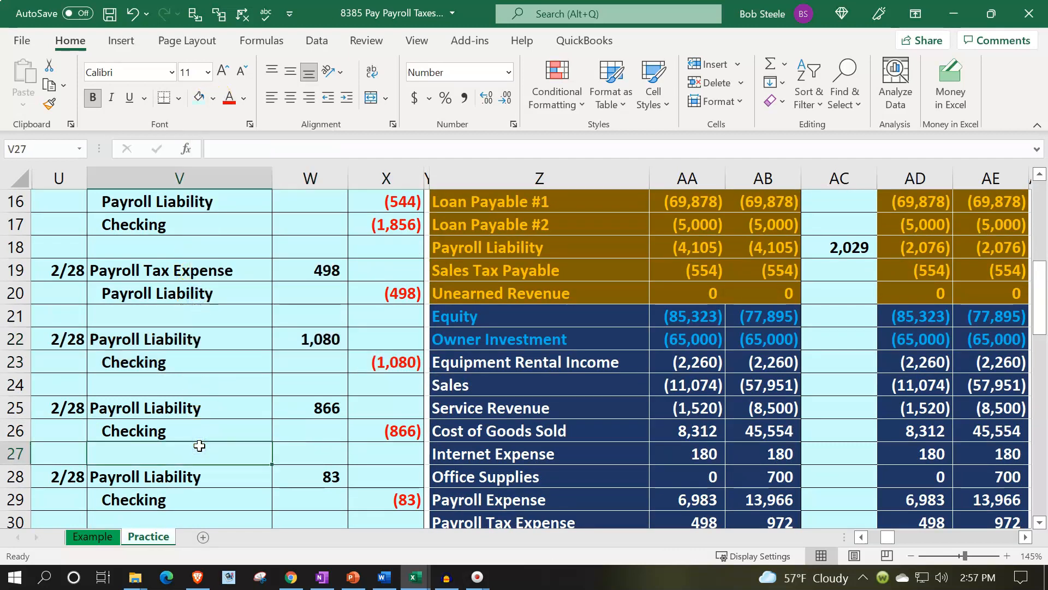
# Fill the Payroll Liability debit lines V22:W22, V25:W25 and V28:W28 light green, and select the Checking account in Z4.
pyautogui.moveTo(169, 342); pyautogui.dragTo(285, 335)
pyautogui.moveTo(225, 411); pyautogui.dragTo(288, 407)
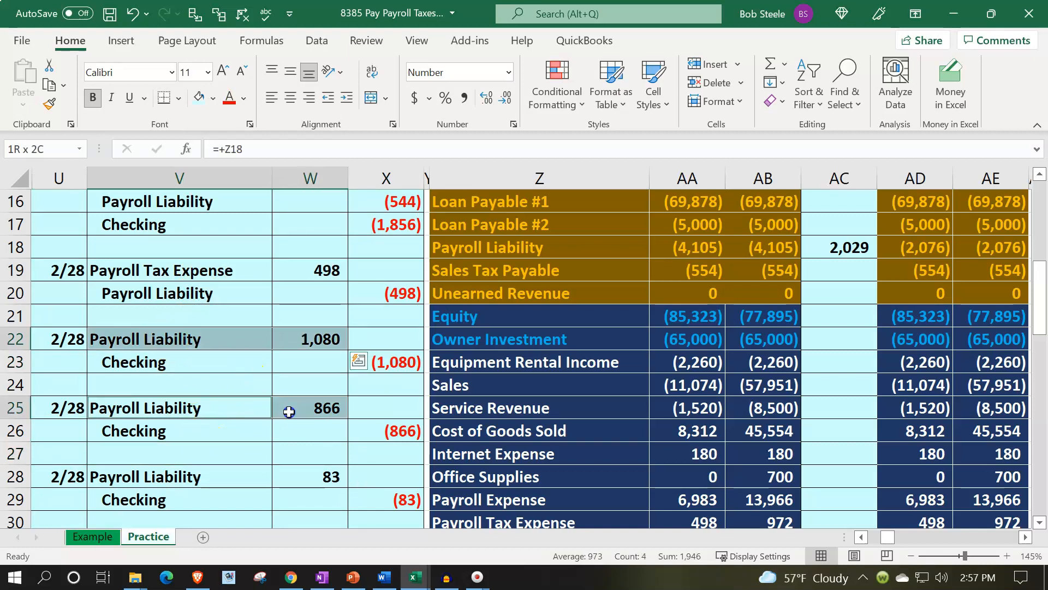
pyautogui.moveTo(209, 472); pyautogui.dragTo(284, 472)
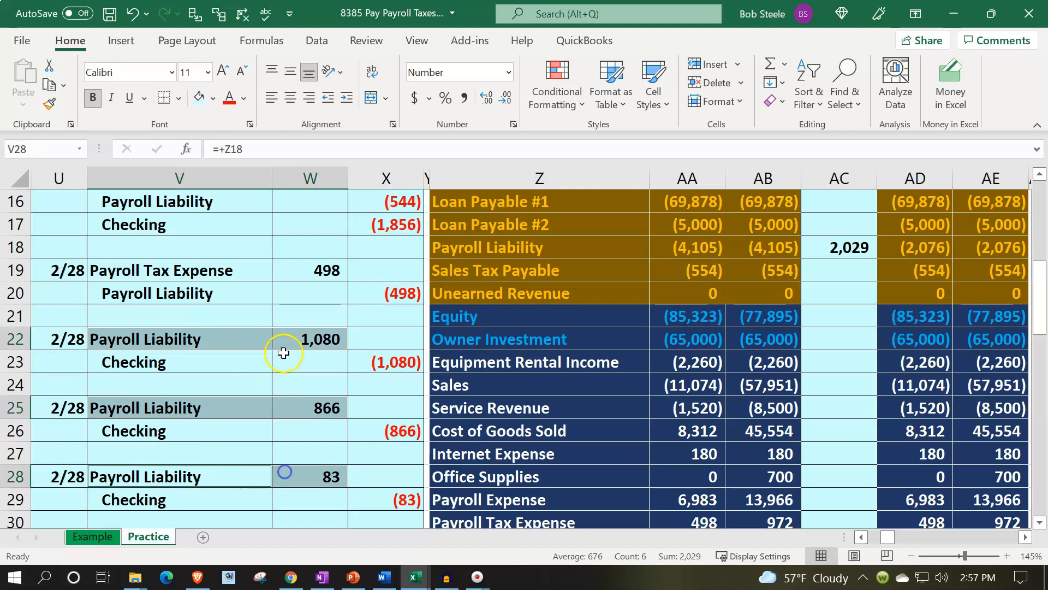
pyautogui.click(215, 101)
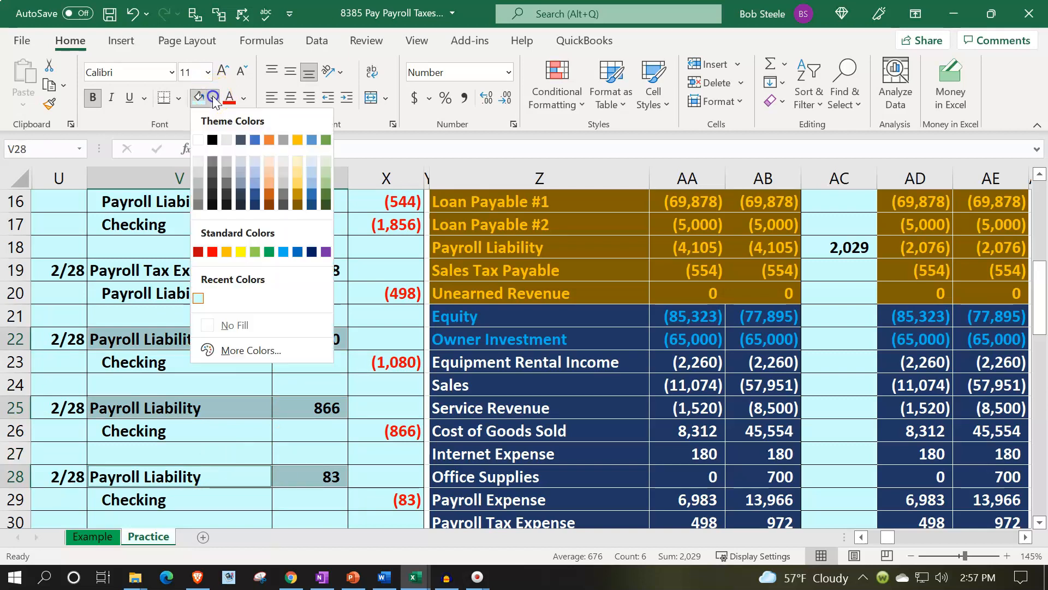
pyautogui.click(253, 250)
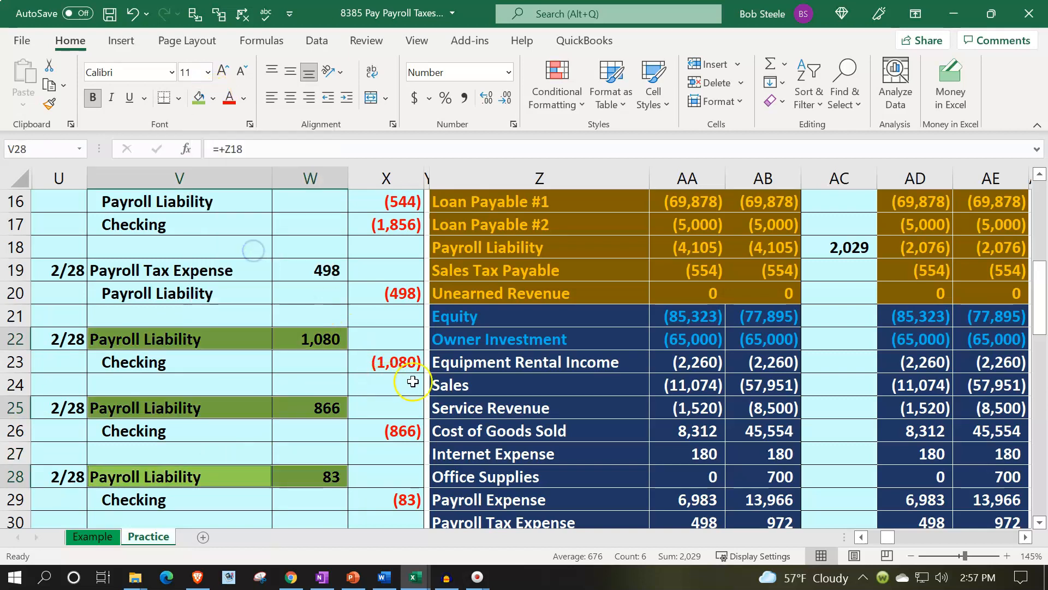
pyautogui.scroll(5, 468, 374)
pyautogui.click(584, 278)
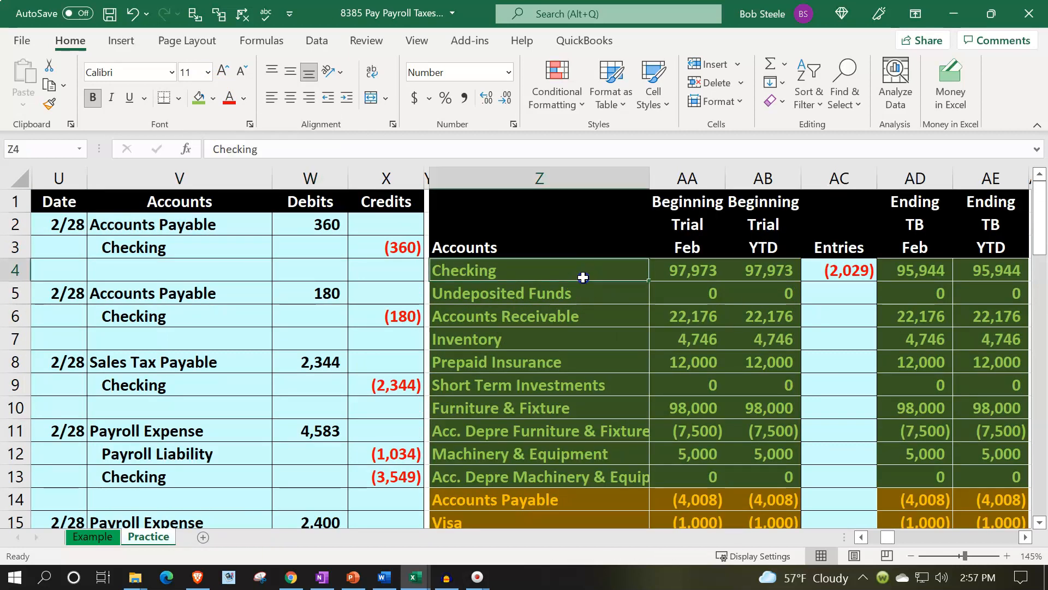
# In the Payroll Liability ledger, fill the dates in BM8:BM10 with formulas that each reference the date in the cell above.
pyautogui.press('Right')
pyautogui.press('Right')
pyautogui.press('Right')
pyautogui.press('Right')
pyautogui.press('Right')
pyautogui.press('Right')
pyautogui.press('Right')
pyautogui.press('Right')
pyautogui.press('Right')
pyautogui.press('Right')
pyautogui.press('Right')
pyautogui.press('Right')
pyautogui.press('Right')
pyautogui.press('Right')
pyautogui.press('Right')
pyautogui.press('Right')
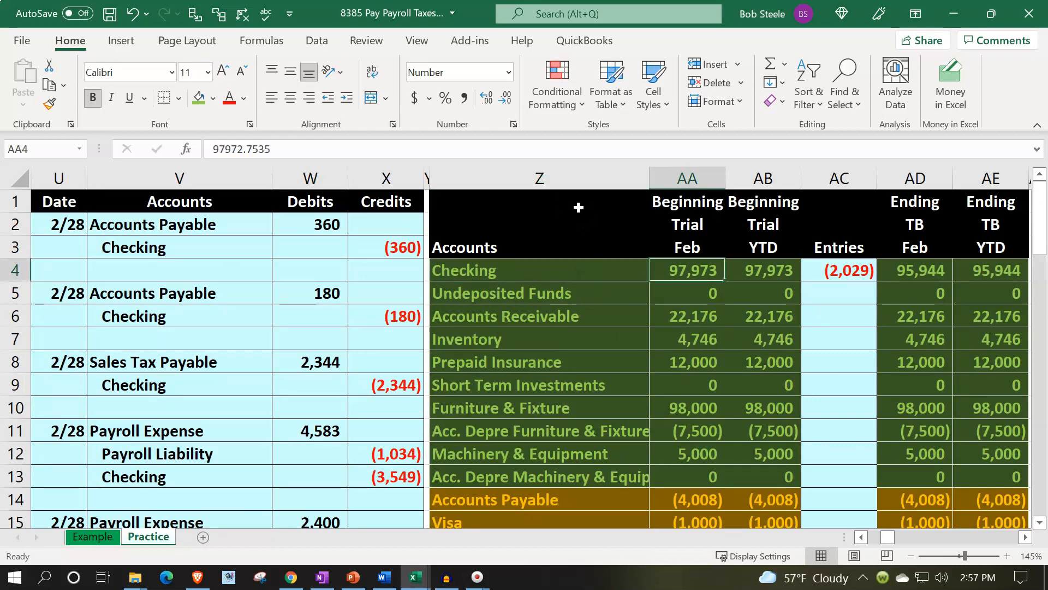
pyautogui.press('Right')
pyautogui.press('Right')
pyautogui.press('Right')
pyautogui.press('Right')
pyautogui.press('Right')
pyautogui.press('Right')
pyautogui.press('Right')
pyautogui.press('Right')
pyautogui.press('Right')
pyautogui.press('Right')
pyautogui.press('Right')
pyautogui.press('Right')
pyautogui.press('Right')
pyautogui.press('Right')
pyautogui.press('Right')
pyautogui.press('Right')
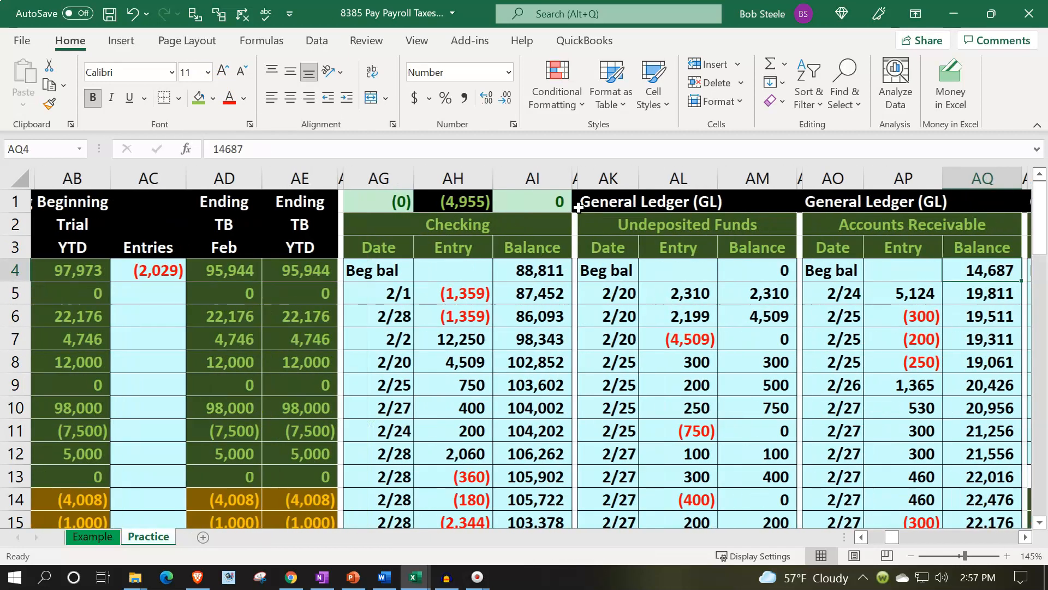
pyautogui.press('Right')
pyautogui.press('Right')
pyautogui.press('Right')
pyautogui.press('Right')
pyautogui.press('Right')
pyautogui.press('Right')
pyautogui.press('Right')
pyautogui.press('Right')
pyautogui.press('Right')
pyautogui.press('Right')
pyautogui.press('Right')
pyautogui.press('Right')
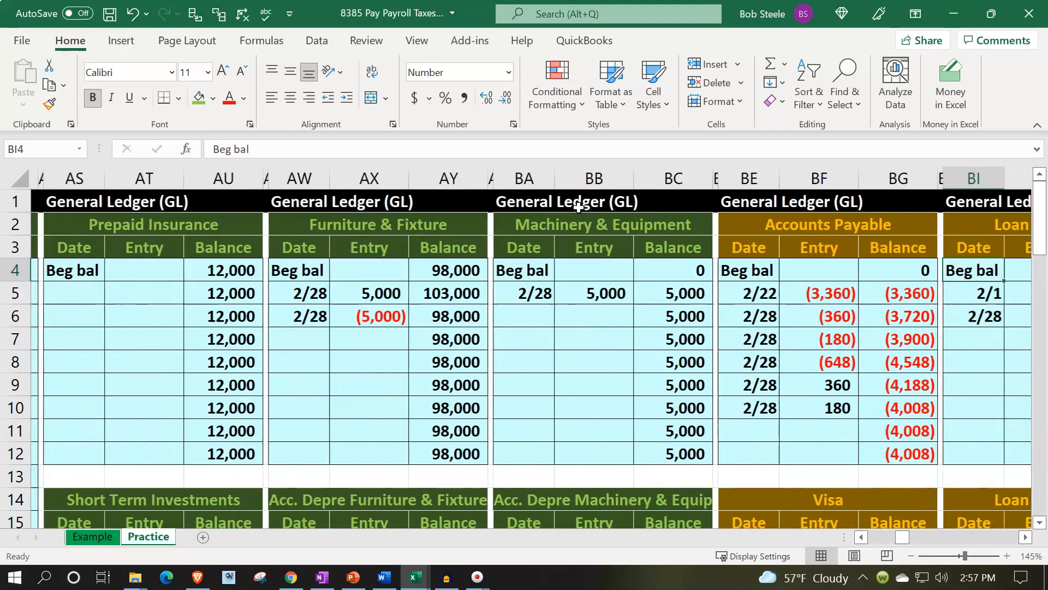
pyautogui.press('Right')
pyautogui.press('Right')
pyautogui.press('Right')
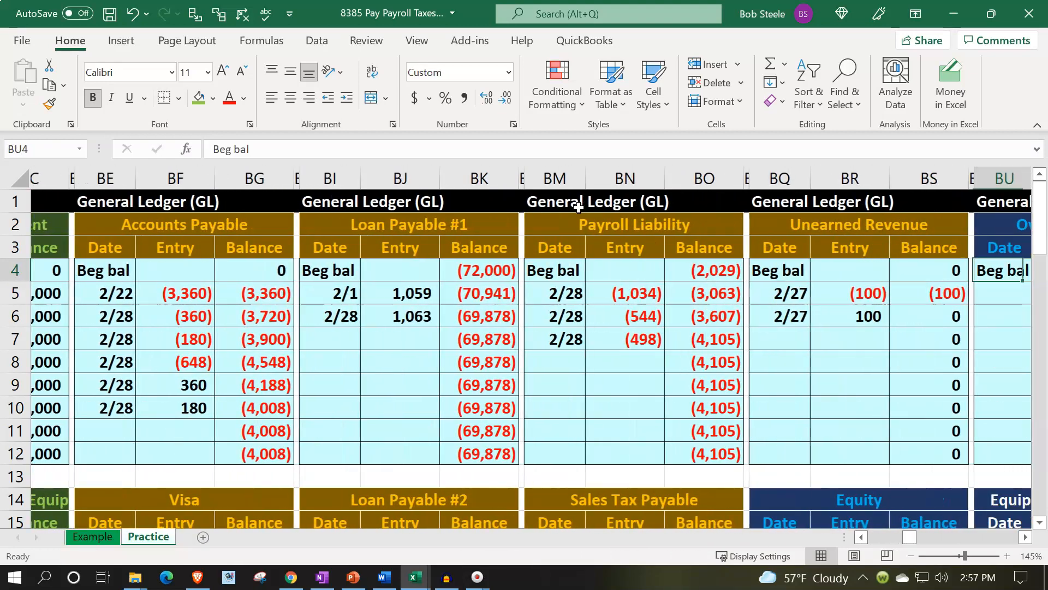
pyautogui.press('Left')
pyautogui.press('Left')
pyautogui.press('Left')
pyautogui.press('Left')
pyautogui.press('Left')
pyautogui.press('Left')
pyautogui.press('Down')
pyautogui.press('Down')
pyautogui.press('Down')
pyautogui.press('Down')
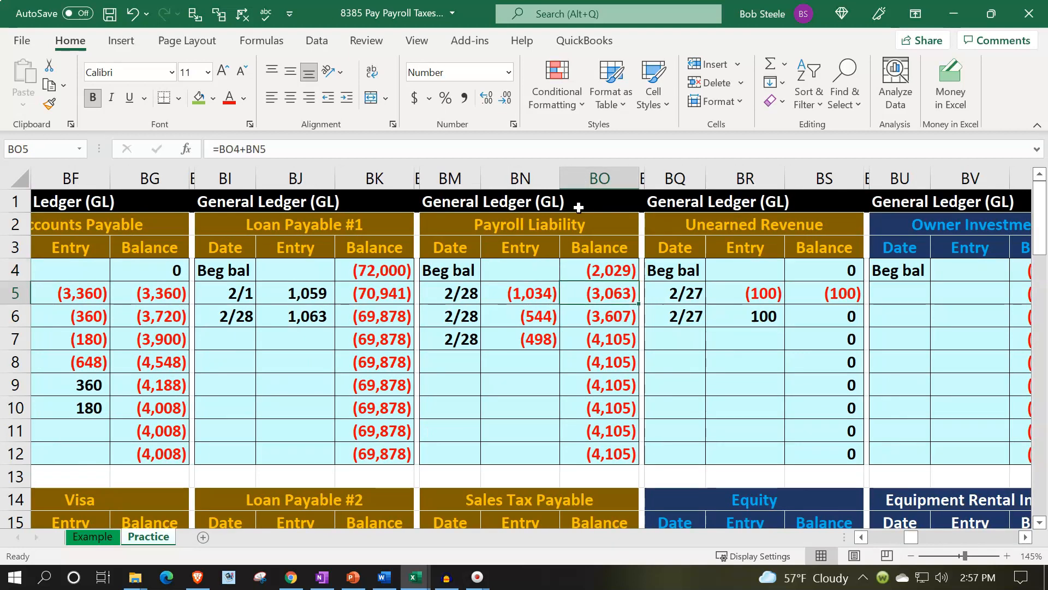
pyautogui.press('Left')
pyautogui.press('Left')
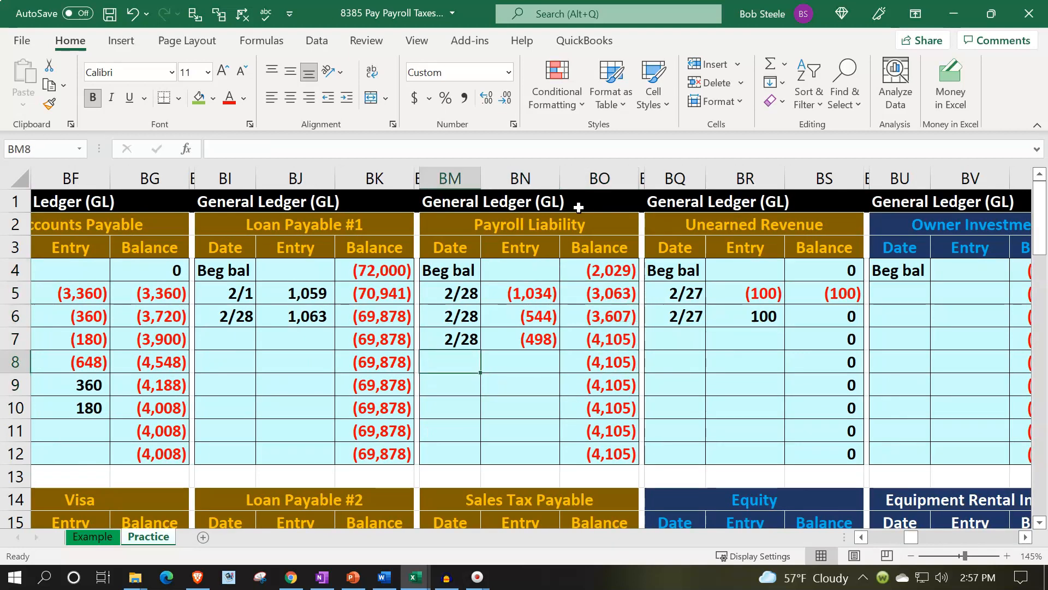
pyautogui.write('=')
pyautogui.press('Up')
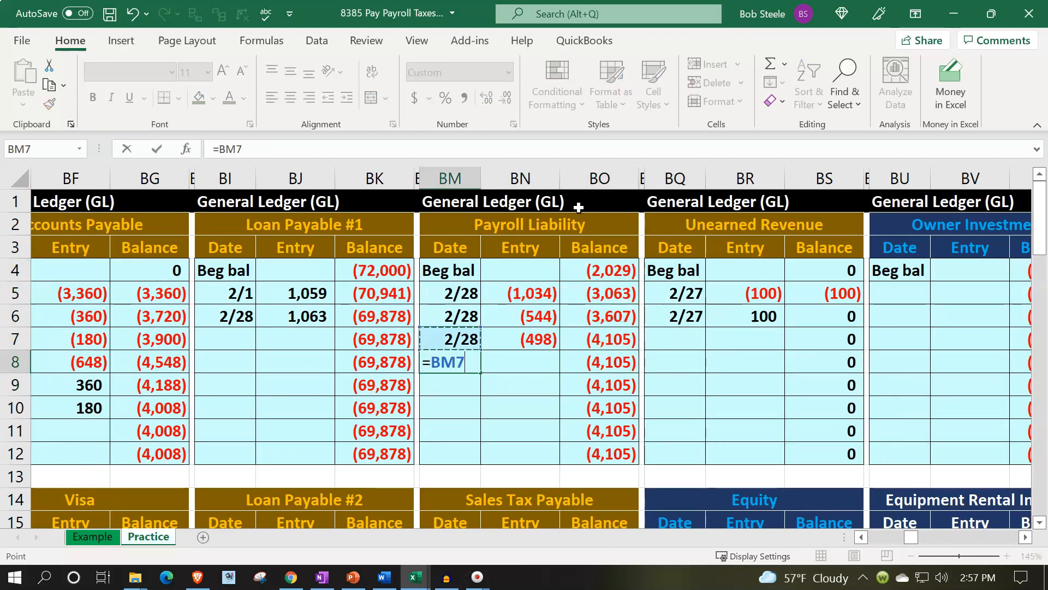
pyautogui.press('Return')
pyautogui.write('=')
pyautogui.press('Up')
pyautogui.press('Return')
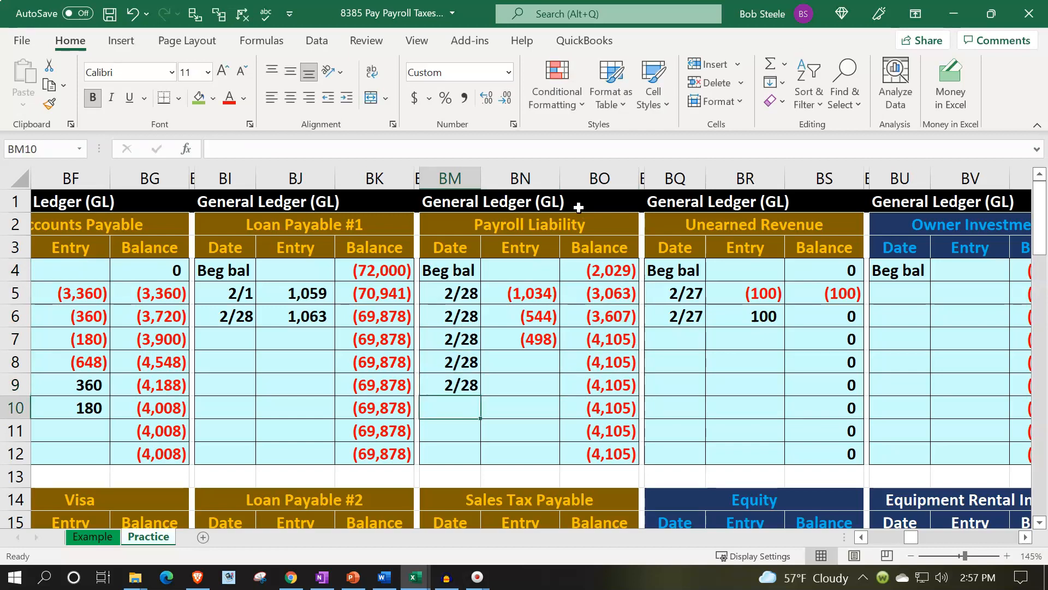
pyautogui.write('+')
pyautogui.press('Up')
pyautogui.press('Return')
# Link the Payroll Liability ledger entry in BN8 to the first payment's debit in W22.
pyautogui.press('Right')
pyautogui.press('Up')
pyautogui.press('Up')
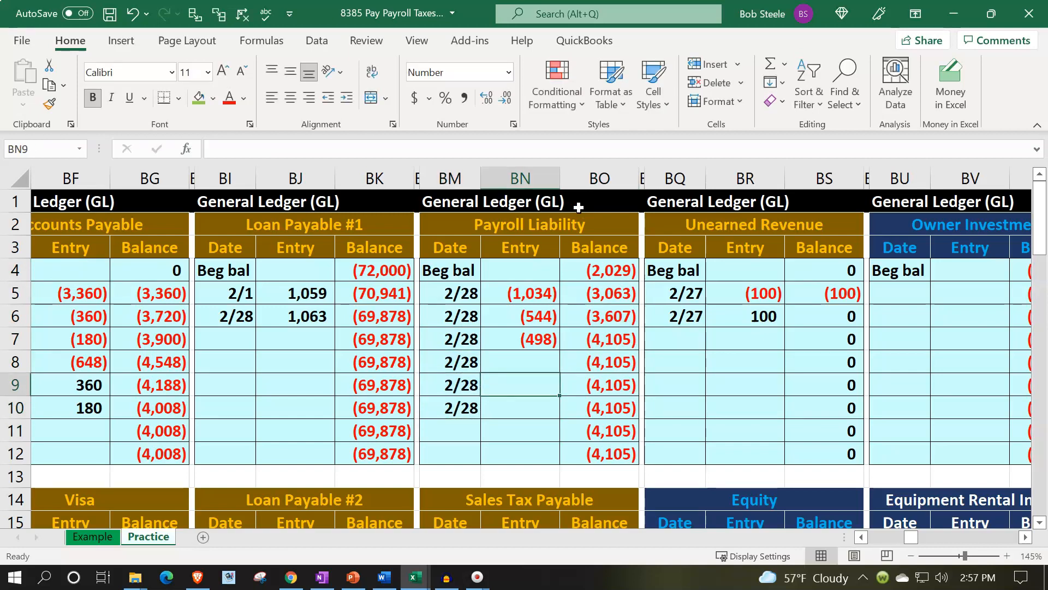
pyautogui.press('Up')
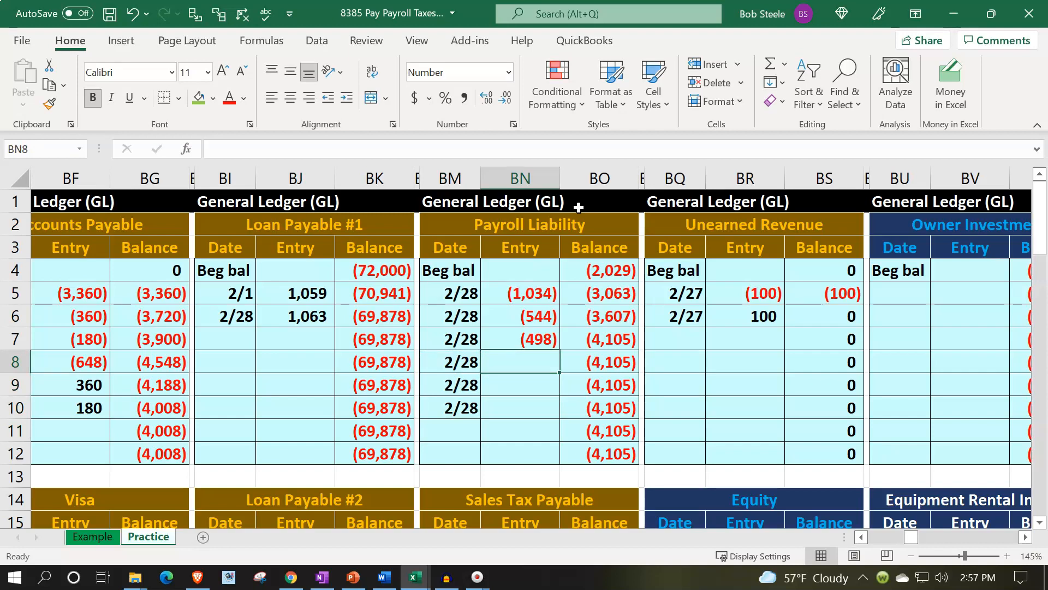
pyautogui.write('=')
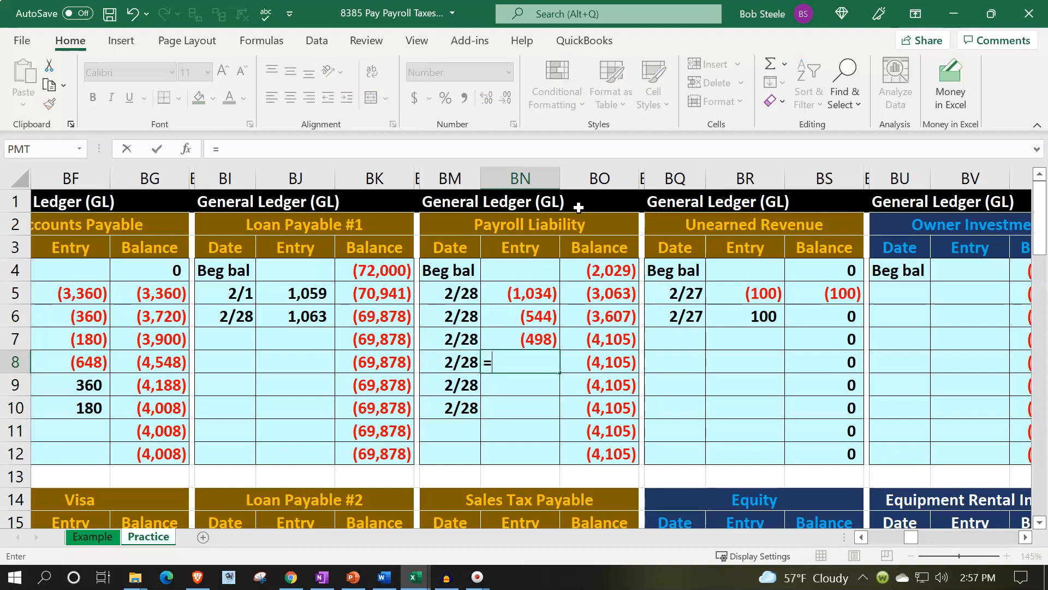
pyautogui.press('Left')
pyautogui.press('Left')
pyautogui.press('Left')
pyautogui.press('Left')
pyautogui.press('Left')
pyautogui.press('Left')
pyautogui.press('Left')
pyautogui.press('Left')
pyautogui.press('Left')
pyautogui.press('Left')
pyautogui.press('Left')
pyautogui.press('Left')
pyautogui.press('Left')
pyautogui.press('Left')
pyautogui.press('Left')
pyautogui.press('Left')
pyautogui.press('Left')
pyautogui.press('Left')
pyautogui.press('Left')
pyautogui.press('Left')
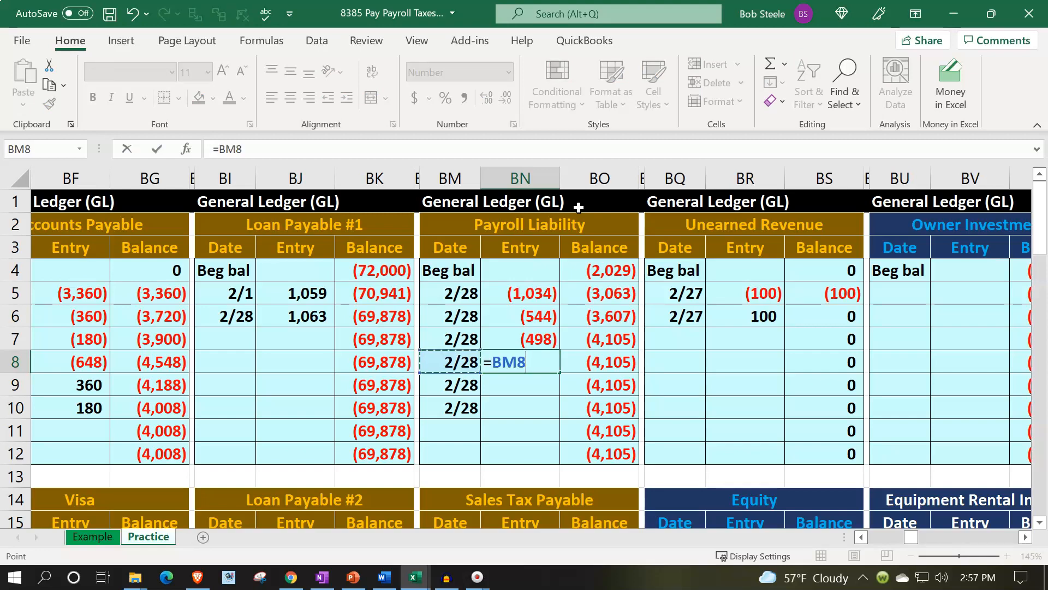
pyautogui.press('Left')
pyautogui.press('Left')
pyautogui.press('Left')
pyautogui.press('Left')
pyautogui.press('Left')
pyautogui.press('Left')
pyautogui.press('Left')
pyautogui.press('Left')
pyautogui.press('Left')
pyautogui.press('Left')
pyautogui.press('Left')
pyautogui.press('Left')
pyautogui.press('Left')
pyautogui.press('Left')
pyautogui.press('Left')
pyautogui.press('Left')
pyautogui.press('Left')
pyautogui.press('Left')
pyautogui.press('Left')
pyautogui.press('Left')
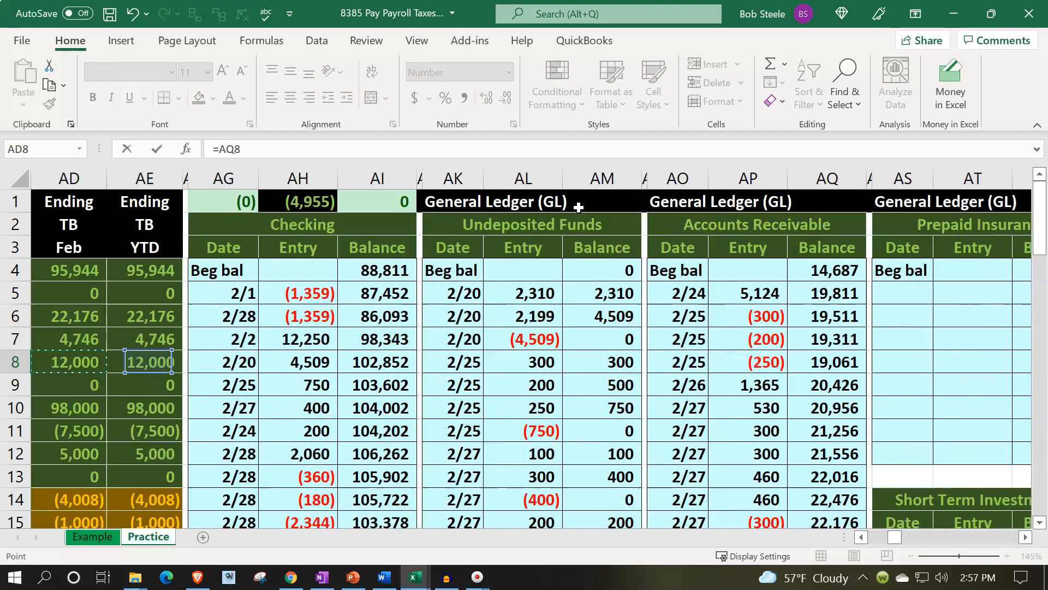
pyautogui.press('Down')
pyautogui.press('Down')
pyautogui.press('Down')
pyautogui.press('Down')
pyautogui.press('Down')
pyautogui.press('Down')
pyautogui.press('Down')
pyautogui.press('Down')
pyautogui.press('Down')
pyautogui.press('Down')
pyautogui.press('Down')
pyautogui.press('Down')
pyautogui.press('Down')
pyautogui.press('Down')
pyautogui.press('Down')
pyautogui.press('Down')
pyautogui.press('Down')
pyautogui.press('Down')
pyautogui.press('Down')
pyautogui.press('Down')
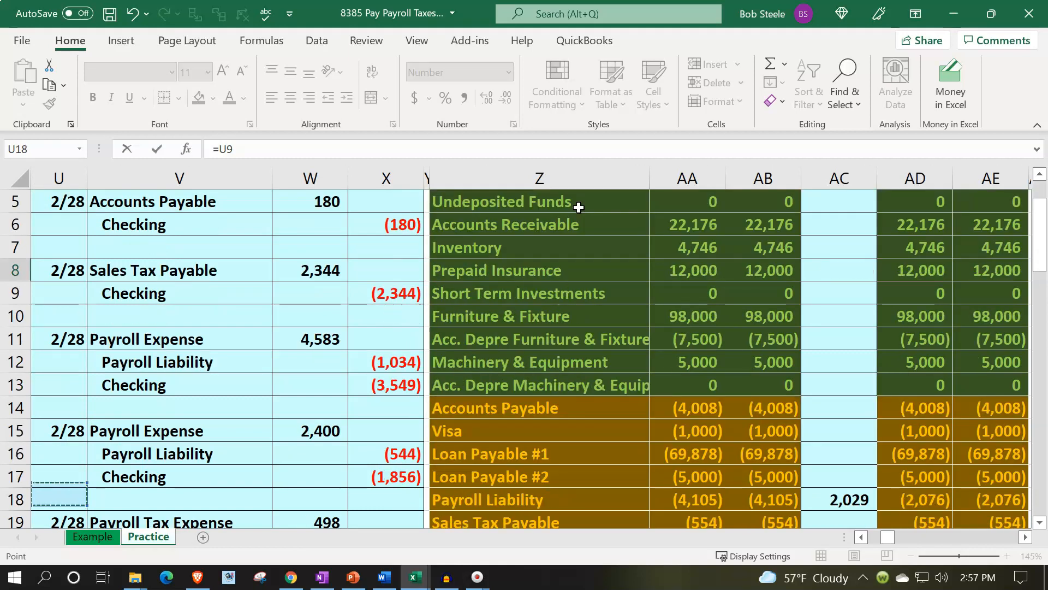
pyautogui.press('Right')
pyautogui.press('Right')
pyautogui.press('Up')
pyautogui.press('Up')
pyautogui.press('Up')
pyautogui.press('Up')
pyautogui.press('Up')
pyautogui.press('Up')
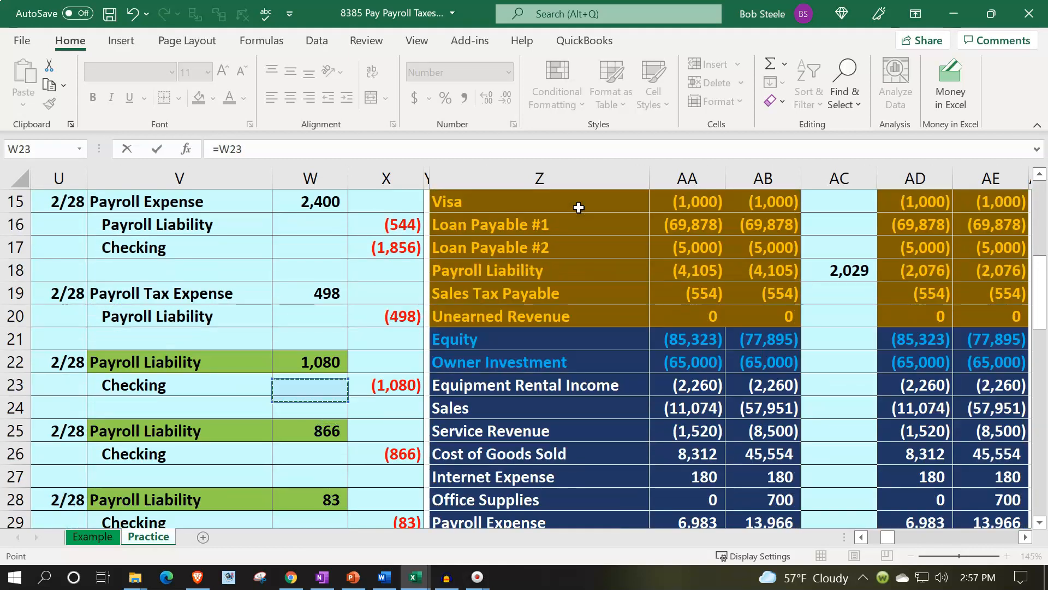
pyautogui.press('Return')
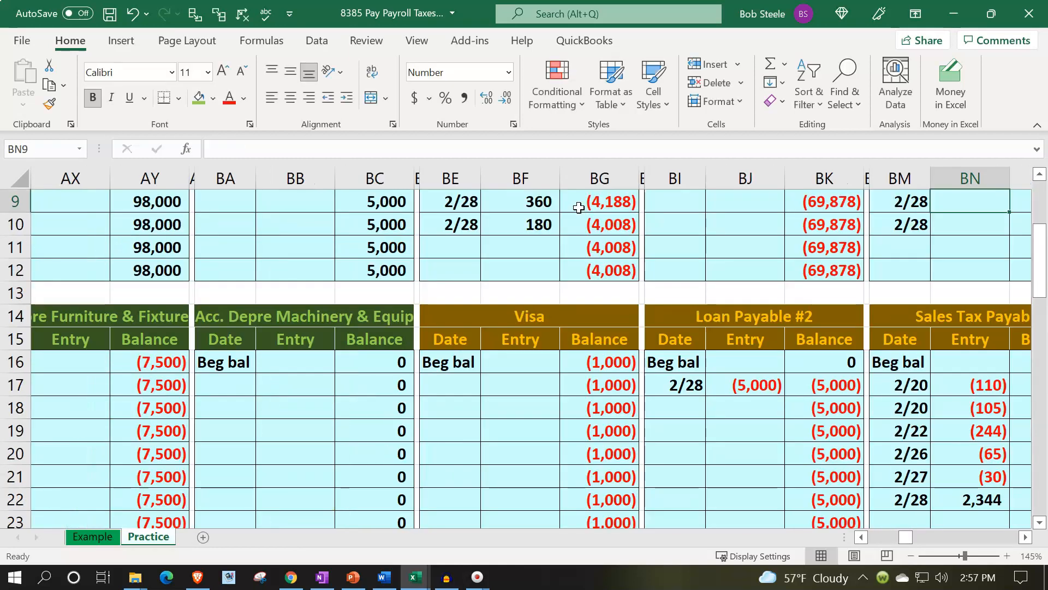
# Link the Payroll Liability ledger entry in BN9 to the second payment's debit in W25.
pyautogui.press('Up')
pyautogui.press('Right')
pyautogui.press('Left')
pyautogui.press('Down')
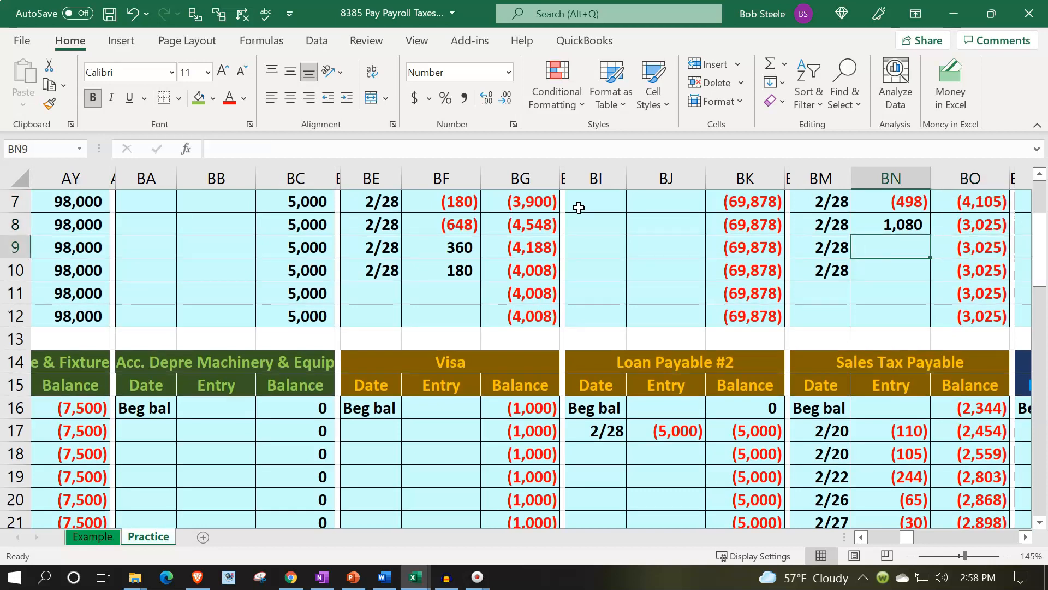
pyautogui.write('=')
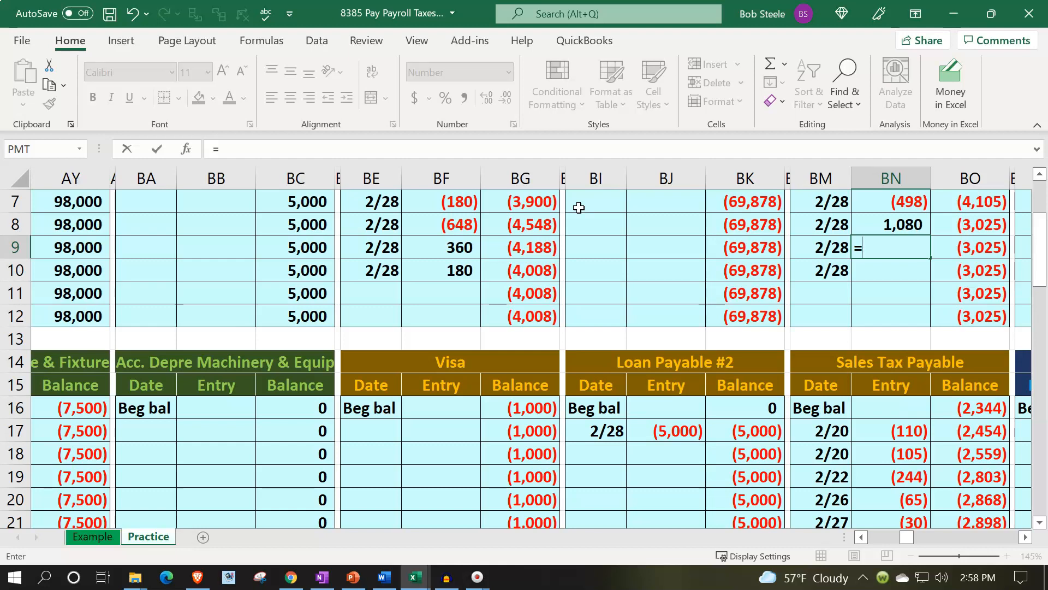
pyautogui.press('Left')
pyautogui.press('Left')
pyautogui.press('Left')
pyautogui.press('Left')
pyautogui.press('Left')
pyautogui.press('Left')
pyautogui.press('Left')
pyautogui.press('Left')
pyautogui.press('Left')
pyautogui.press('Left')
pyautogui.press('Left')
pyautogui.press('Left')
pyautogui.press('Left')
pyautogui.press('Left')
pyautogui.press('Left')
pyautogui.press('Left')
pyautogui.press('Left')
pyautogui.press('Left')
pyautogui.press('Left')
pyautogui.press('Left')
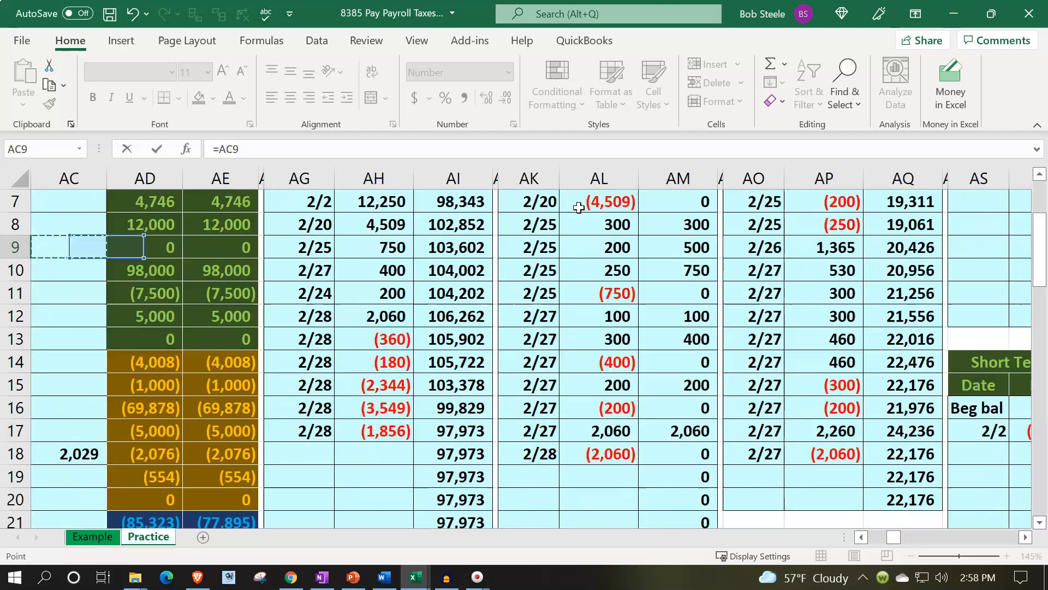
pyautogui.press('Left')
pyautogui.press('Left')
pyautogui.press('Left')
pyautogui.press('Left')
pyautogui.press('Left')
pyautogui.press('Left')
pyautogui.press('Left')
pyautogui.press('Left')
pyautogui.press('Down')
pyautogui.press('Down')
pyautogui.press('Down')
pyautogui.press('Down')
pyautogui.press('Down')
pyautogui.press('Down')
pyautogui.press('Down')
pyautogui.press('Down')
pyautogui.press('Down')
pyautogui.press('Down')
pyautogui.press('Down')
pyautogui.press('Down')
pyautogui.press('Down')
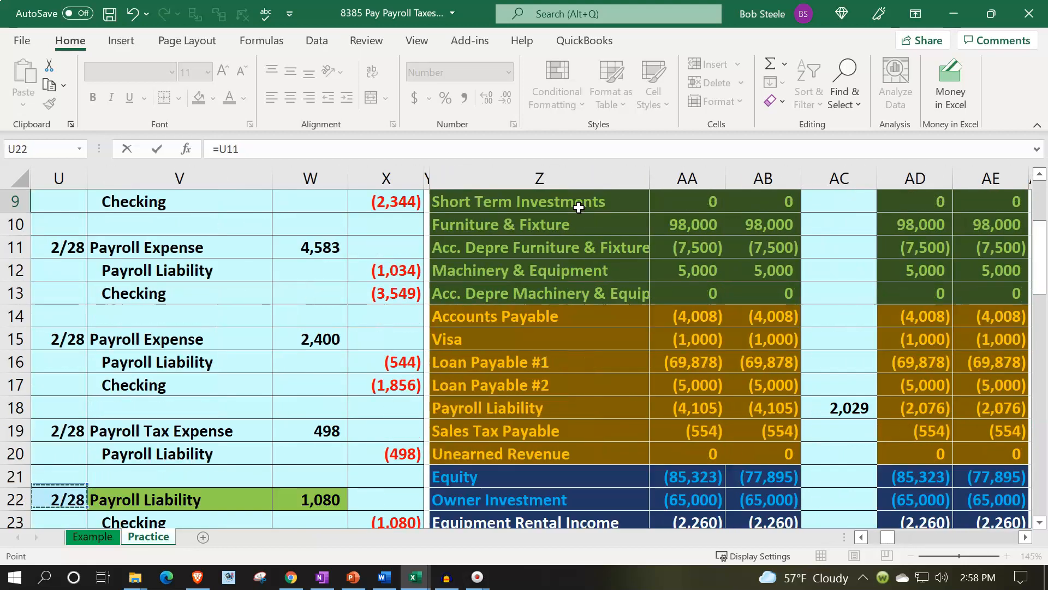
pyautogui.press('Down')
pyautogui.press('Down')
pyautogui.press('Down')
pyautogui.press('Down')
pyautogui.press('Down')
pyautogui.press('Down')
pyautogui.press('Right')
pyautogui.press('Right')
pyautogui.press('Right')
pyautogui.press('Up')
pyautogui.press('Up')
pyautogui.press('Up')
pyautogui.press('Left')
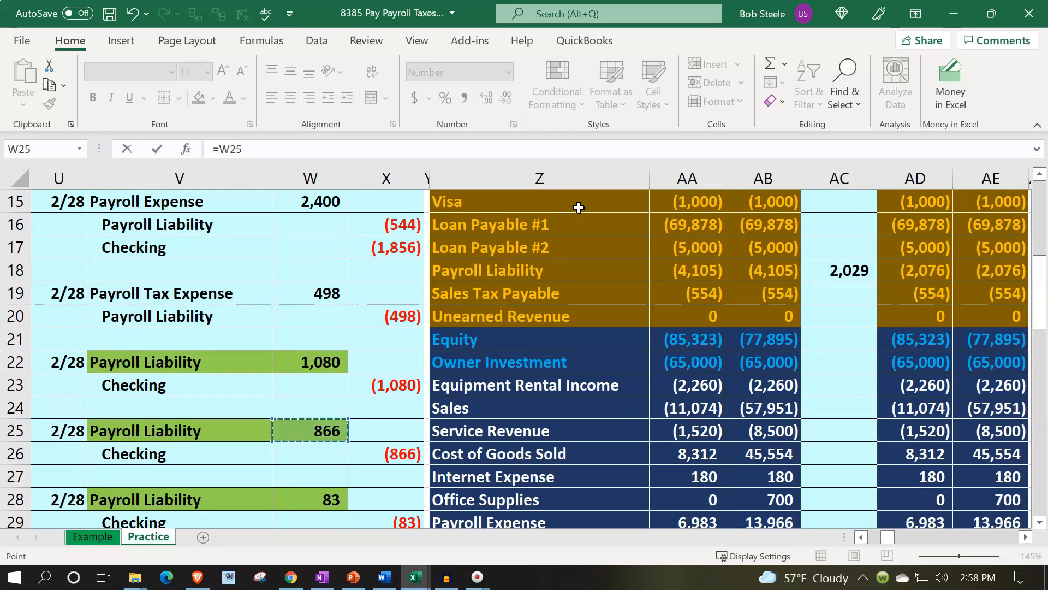
pyautogui.press('Return')
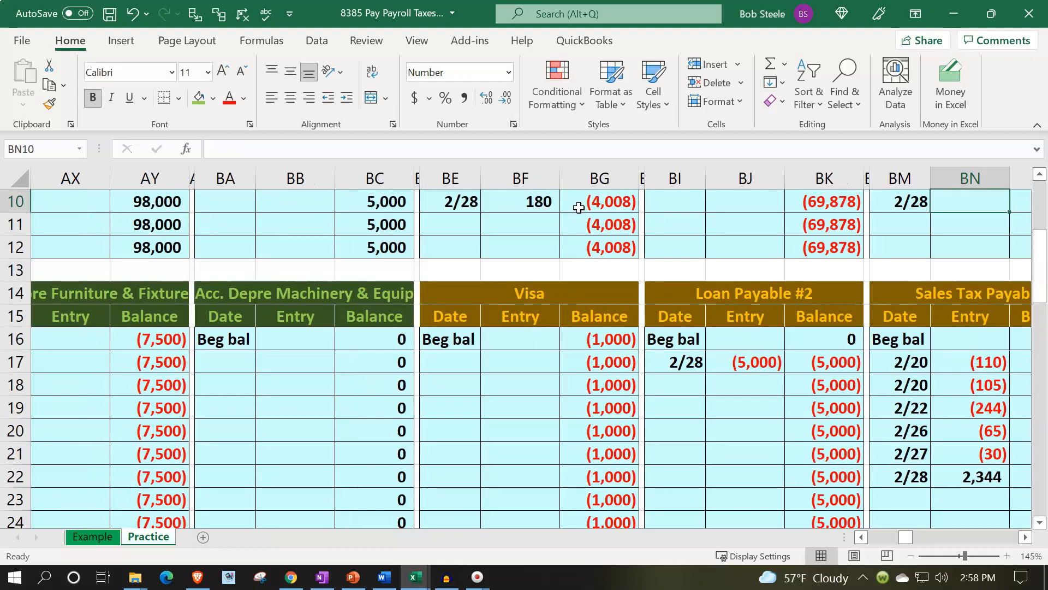
# Link the Payroll Liability ledger entry in BN10 to the third payment's debit in W28.
pyautogui.press('Up')
pyautogui.press('Up')
pyautogui.press('Right')
pyautogui.press('Up')
pyautogui.press('Down')
pyautogui.press('Down')
pyautogui.press('Down')
pyautogui.press('Left')
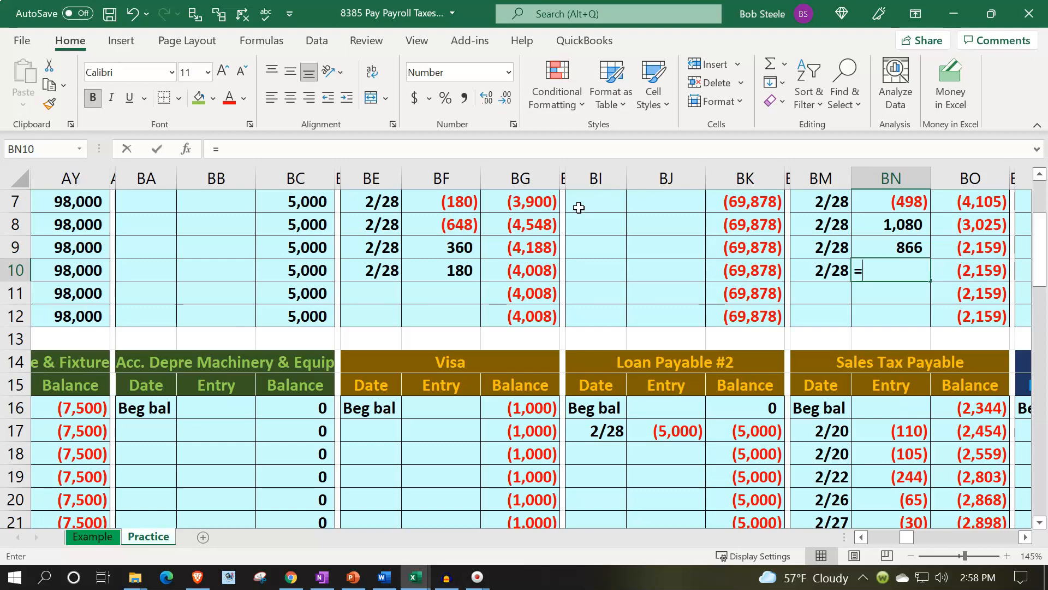
pyautogui.write('=')
pyautogui.press('Left')
pyautogui.press('Left')
pyautogui.press('Left')
pyautogui.press('Left')
pyautogui.press('Left')
pyautogui.press('Left')
pyautogui.press('Left')
pyautogui.press('Left')
pyautogui.press('Left')
pyautogui.press('Left')
pyautogui.press('Left')
pyautogui.press('Left')
pyautogui.press('Left')
pyautogui.press('Left')
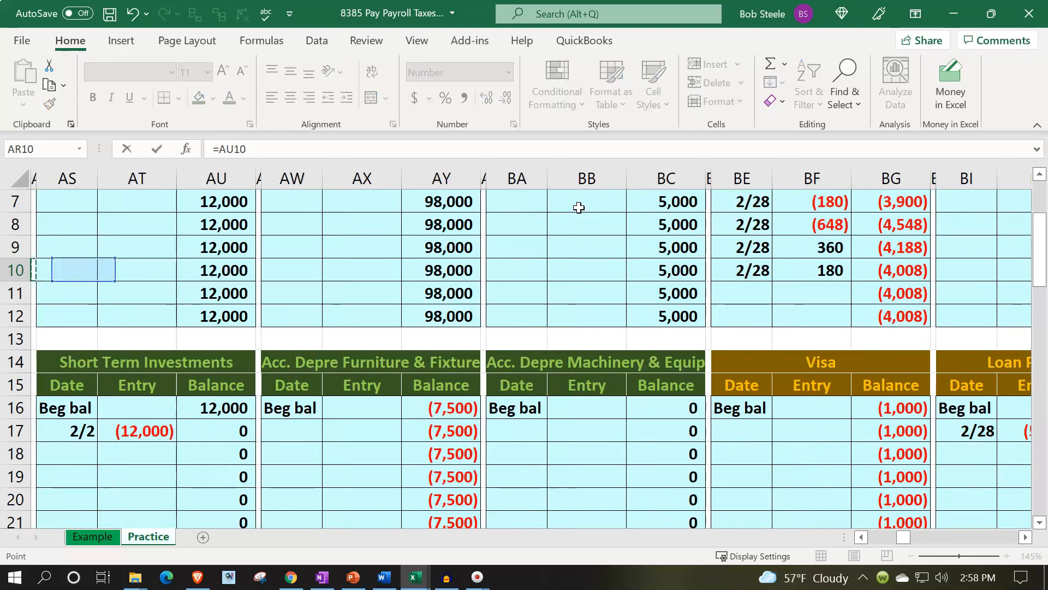
pyautogui.press('Left')
pyautogui.press('Left')
pyautogui.press('Left')
pyautogui.press('Left')
pyautogui.press('Left')
pyautogui.press('Left')
pyautogui.press('Left')
pyautogui.press('Left')
pyautogui.press('Left')
pyautogui.press('Left')
pyautogui.press('Left')
pyautogui.press('Left')
pyautogui.press('Left')
pyautogui.press('Left')
pyautogui.press('Left')
pyautogui.press('Left')
pyautogui.press('Left')
pyautogui.press('Left')
pyautogui.press('Left')
pyautogui.press('Left')
pyautogui.press('Down')
pyautogui.press('Down')
pyautogui.press('Down')
pyautogui.press('Down')
pyautogui.press('Down')
pyautogui.press('Down')
pyautogui.press('Down')
pyautogui.press('Down')
pyautogui.press('Down')
pyautogui.press('Down')
pyautogui.press('Down')
pyautogui.press('Down')
pyautogui.press('Down')
pyautogui.press('Down')
pyautogui.press('Down')
pyautogui.press('Down')
pyautogui.press('Down')
pyautogui.press('Down')
pyautogui.press('Down')
pyautogui.press('Down')
pyautogui.press('Down')
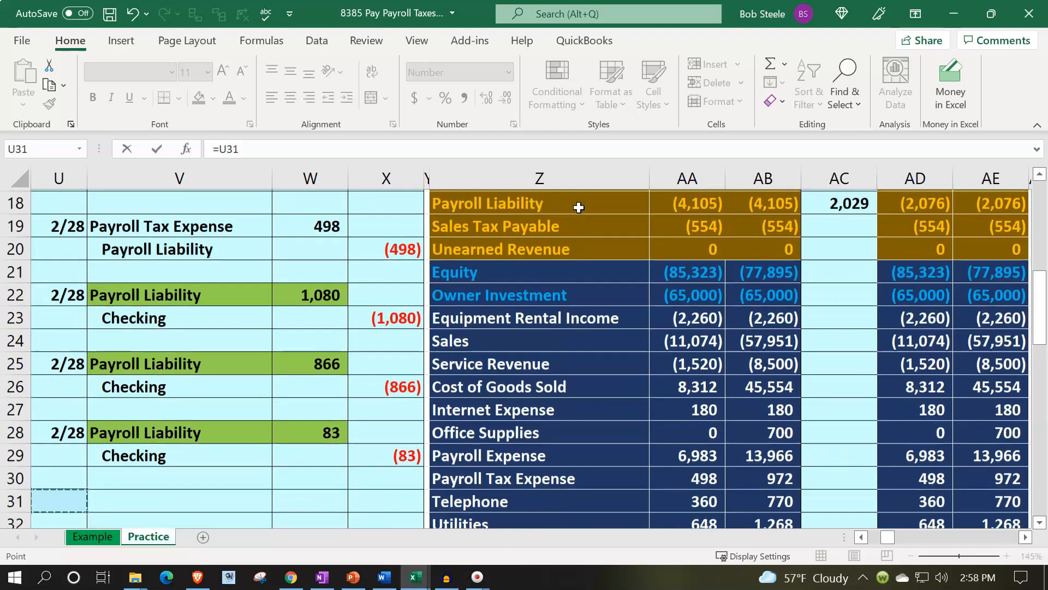
pyautogui.press('Right')
pyautogui.press('Right')
pyautogui.press('Up')
pyautogui.press('Up')
pyautogui.press('Up')
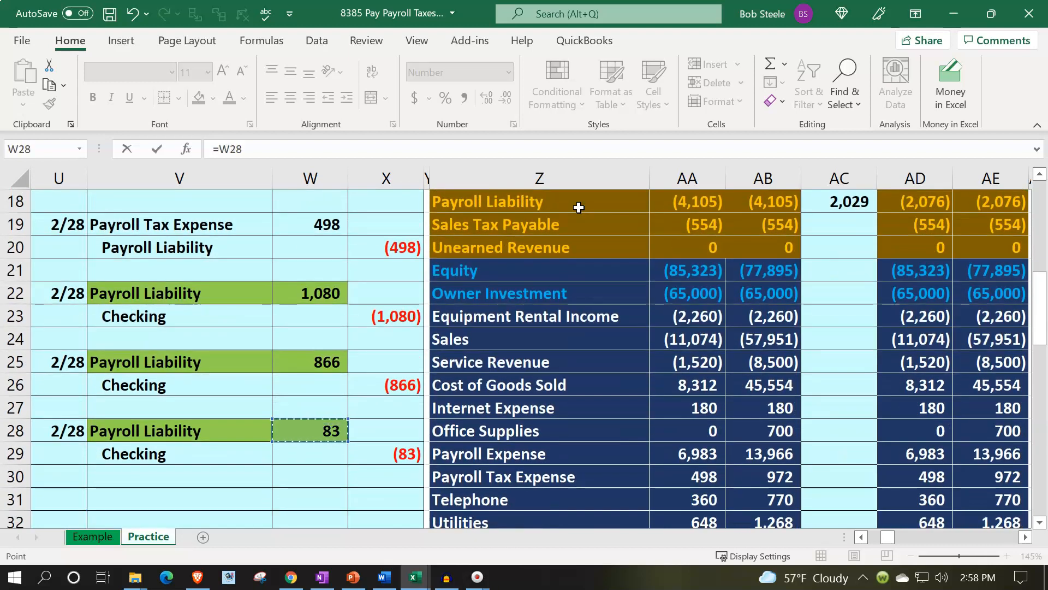
pyautogui.press('Return')
# Review the Payroll Liability ledger's running balances in column BO beside the three payment entries, down to BO10.
pyautogui.press('Right')
pyautogui.press('Right')
pyautogui.press('Up')
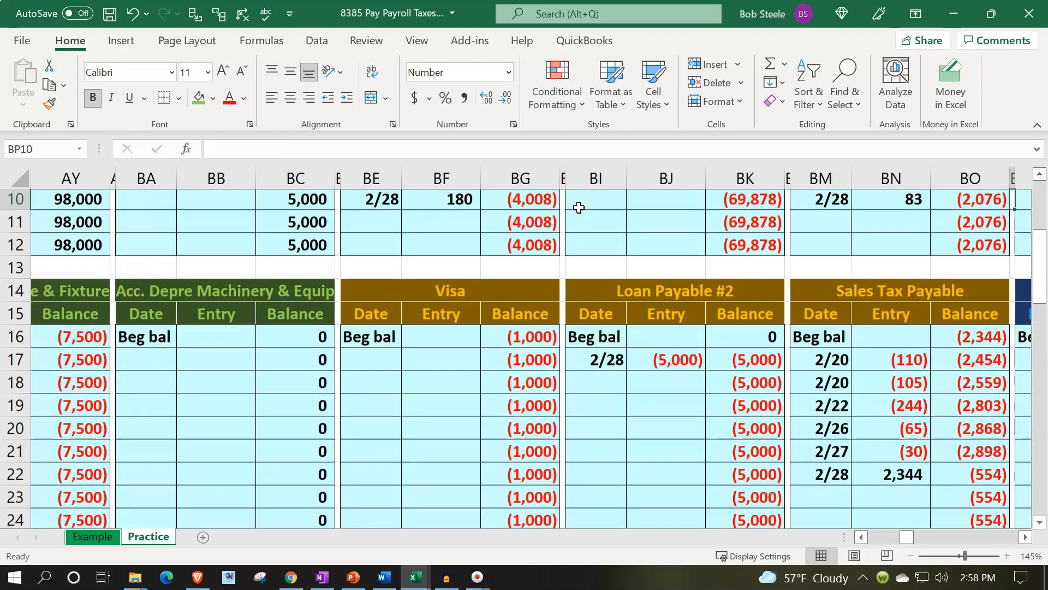
pyautogui.press('Up')
pyautogui.press('Up')
pyautogui.press('Up')
pyautogui.press('Down')
pyautogui.press('Down')
pyautogui.press('Down')
pyautogui.press('Left')
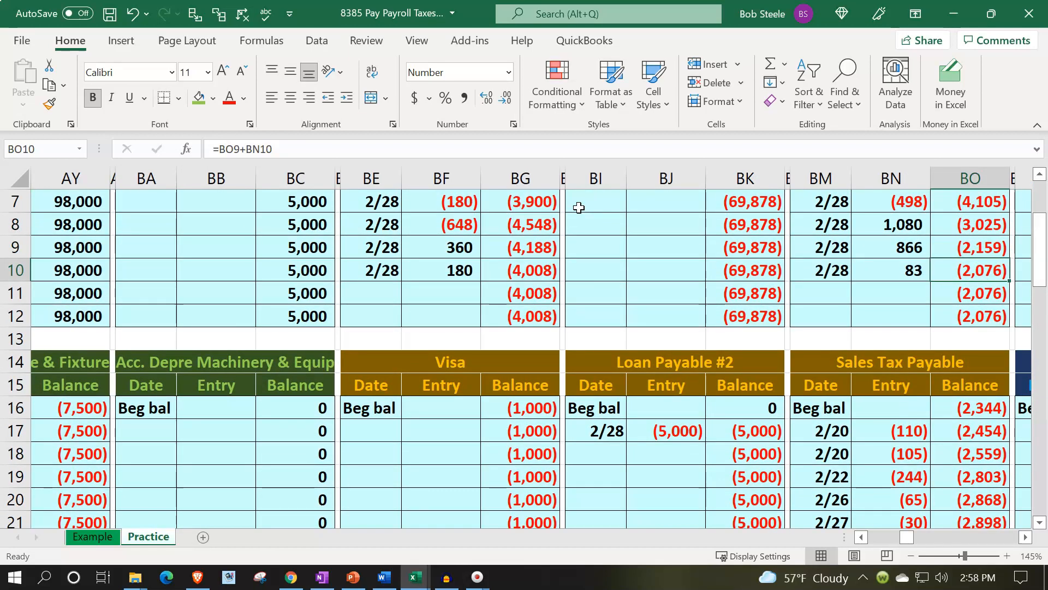
# Check the ending year-to-date Payroll Liability balance in AE18 of the trial balance.
pyautogui.press('Left')
pyautogui.press('Left')
pyautogui.press('Left')
pyautogui.press('Left')
pyautogui.press('Left')
pyautogui.press('Left')
pyautogui.press('Left')
pyautogui.press('Left')
pyautogui.press('Left')
pyautogui.press('Left')
pyautogui.press('Left')
pyautogui.press('Left')
pyautogui.press('Left')
pyautogui.press('Left')
pyautogui.press('Left')
pyautogui.press('Left')
pyautogui.press('Left')
pyautogui.press('Left')
pyautogui.press('Left')
pyautogui.press('Left')
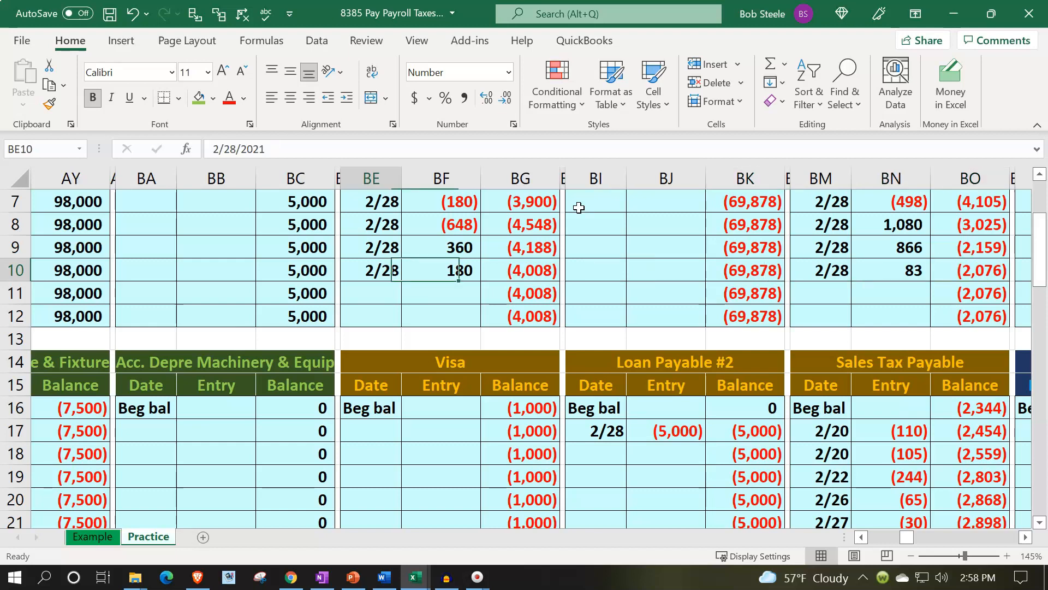
pyautogui.press('Left')
pyautogui.press('Left')
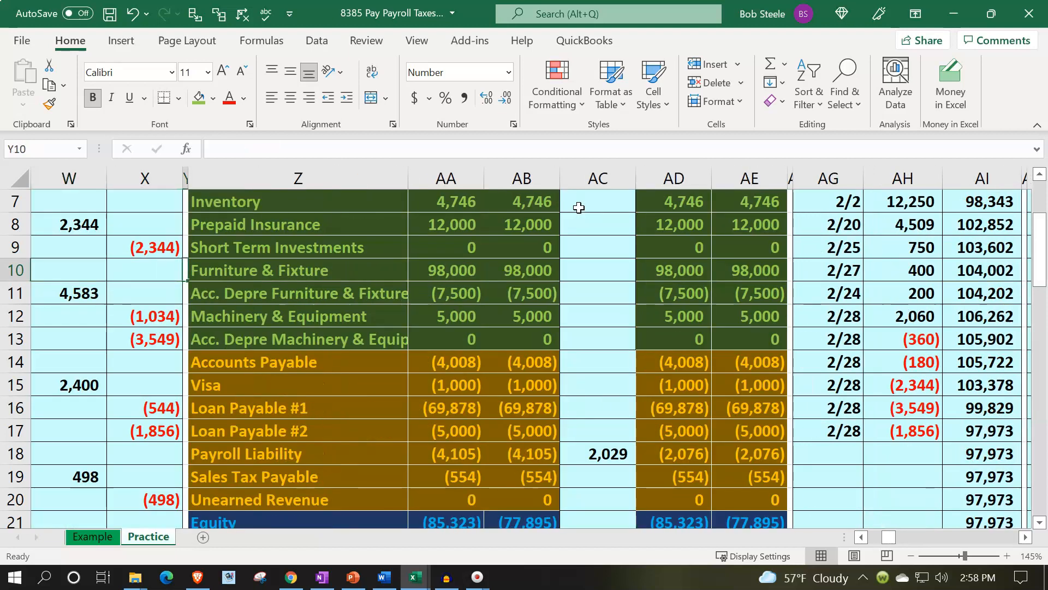
pyautogui.click(766, 446)
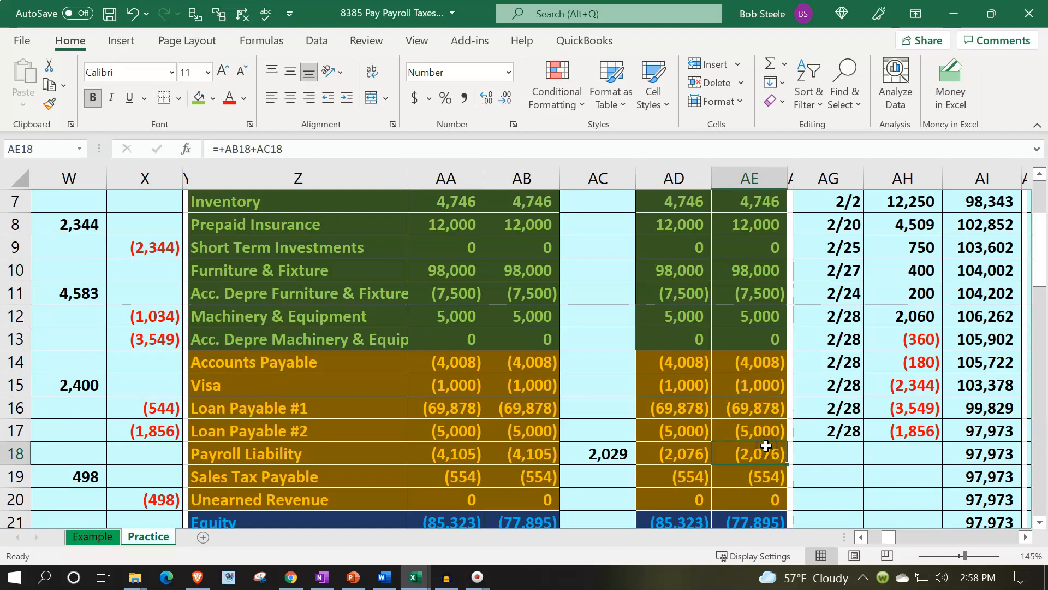
# Change the fill of the journal's payroll liability lines in V22:W28 back to the recent light blue.
pyautogui.press('Left')
pyautogui.press('Left')
pyautogui.press('Left')
pyautogui.press('Left')
pyautogui.press('Left')
pyautogui.press('Left')
pyautogui.press('Left')
pyautogui.press('Left')
pyautogui.press('Left')
pyautogui.press('Left')
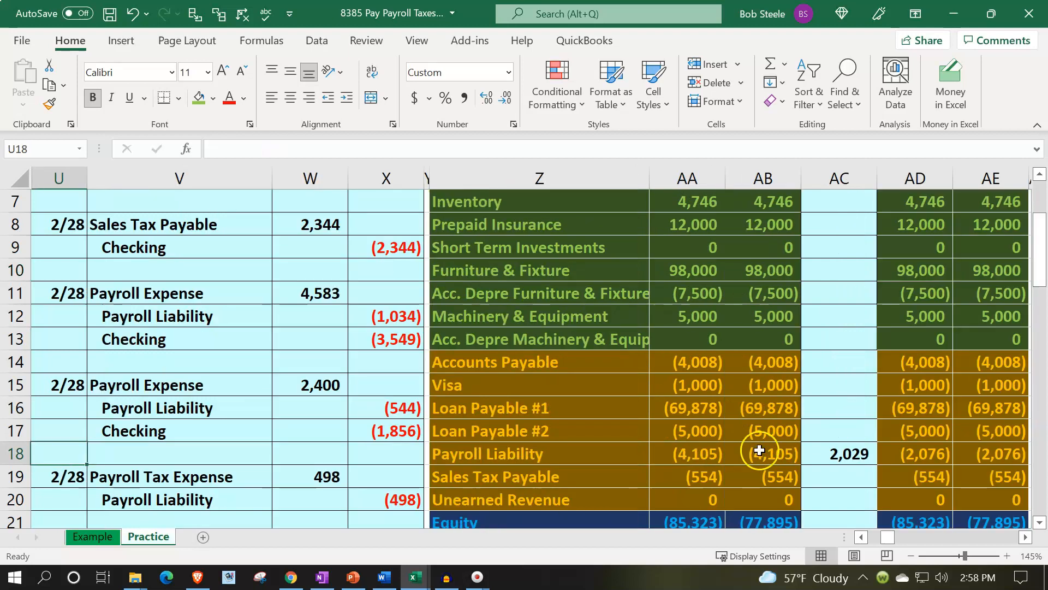
pyautogui.scroll(-4, 210, 477)
pyautogui.moveTo(149, 266); pyautogui.dragTo(286, 410)
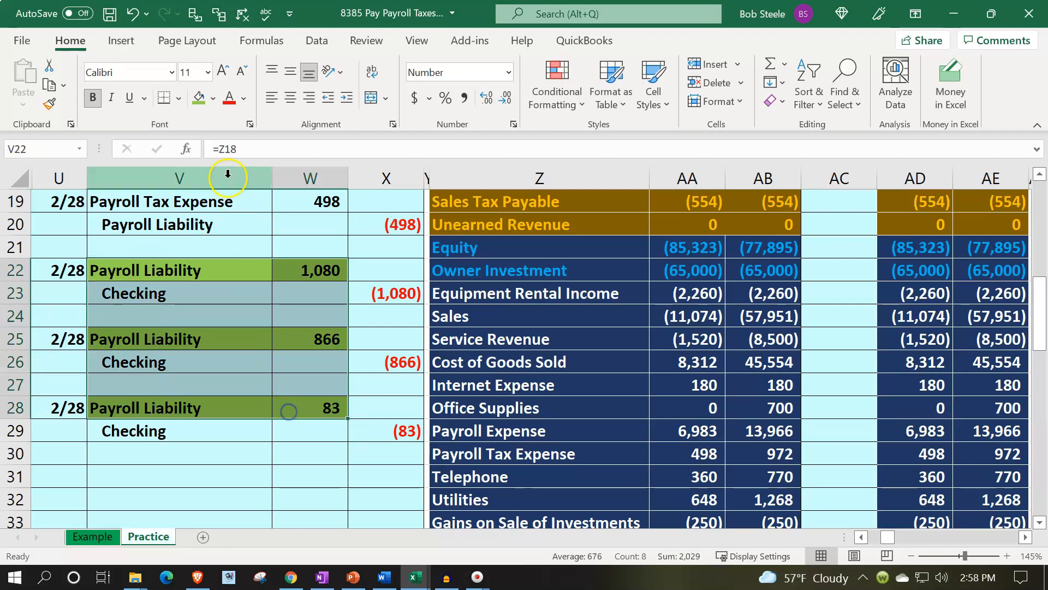
pyautogui.click(213, 100)
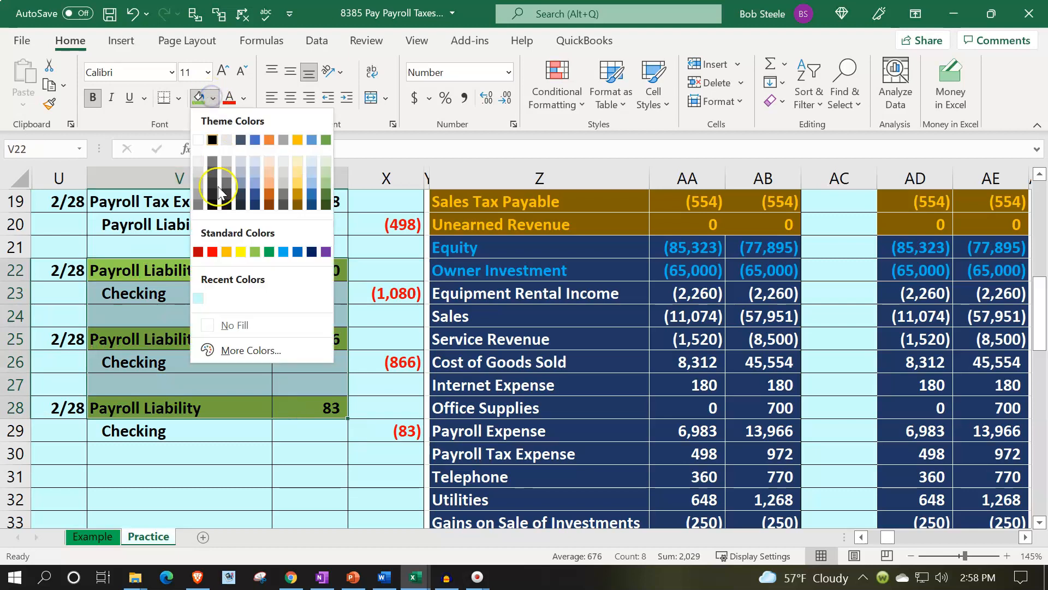
pyautogui.click(199, 298)
# Highlight the three Checking credit lines, V23:X23, V26:X26 and V29:X29, with the standard light green fill.
pyautogui.moveTo(172, 297); pyautogui.dragTo(362, 300)
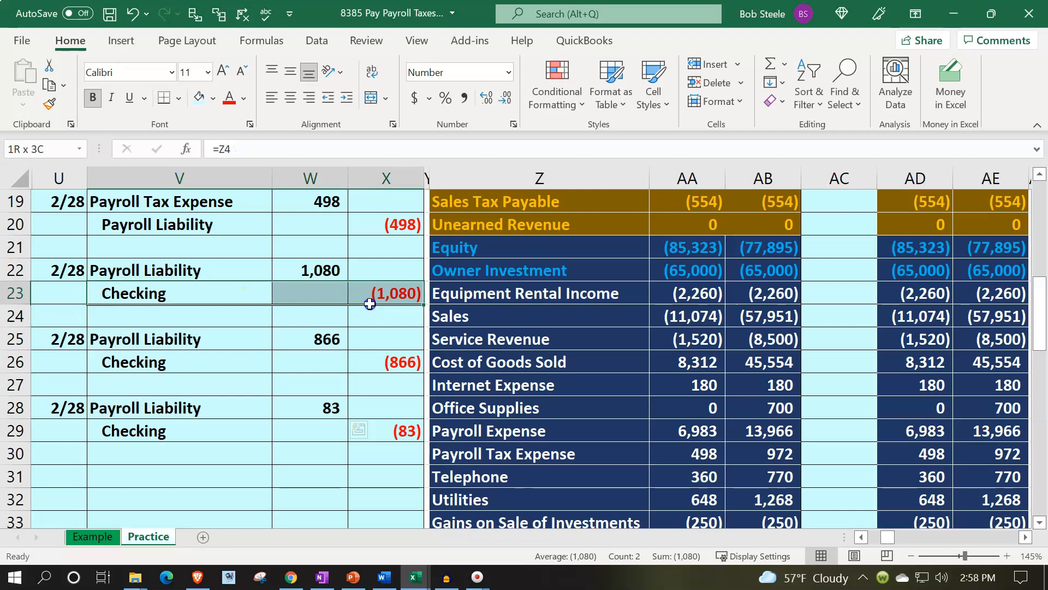
pyautogui.keyDown('ctrl'); pyautogui.click(230, 359); pyautogui.keyUp('ctrl')
pyautogui.moveTo(230, 360); pyautogui.dragTo(383, 356)
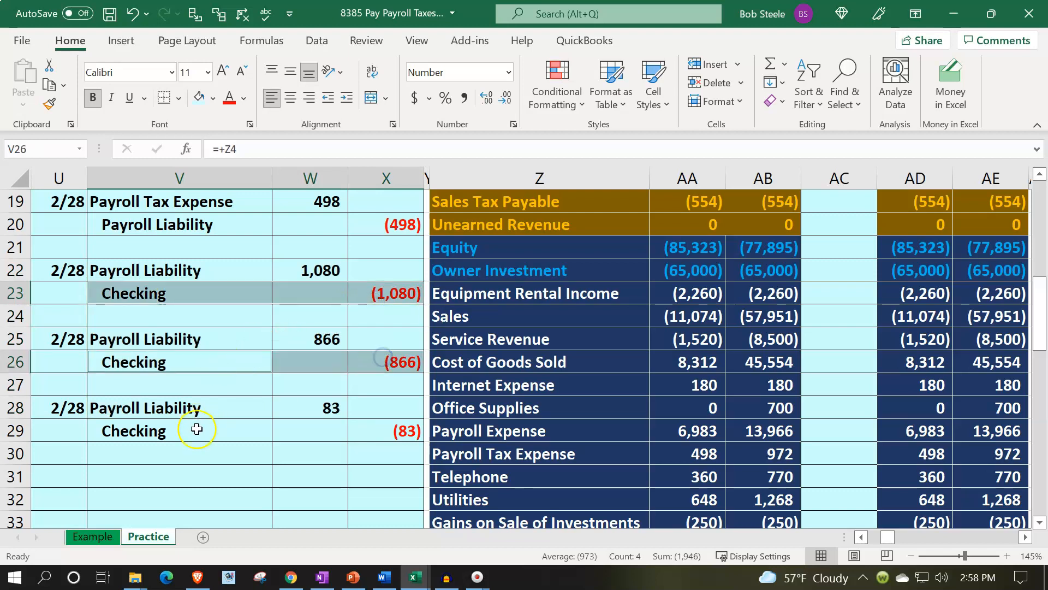
pyautogui.moveTo(196, 430); pyautogui.dragTo(379, 429)
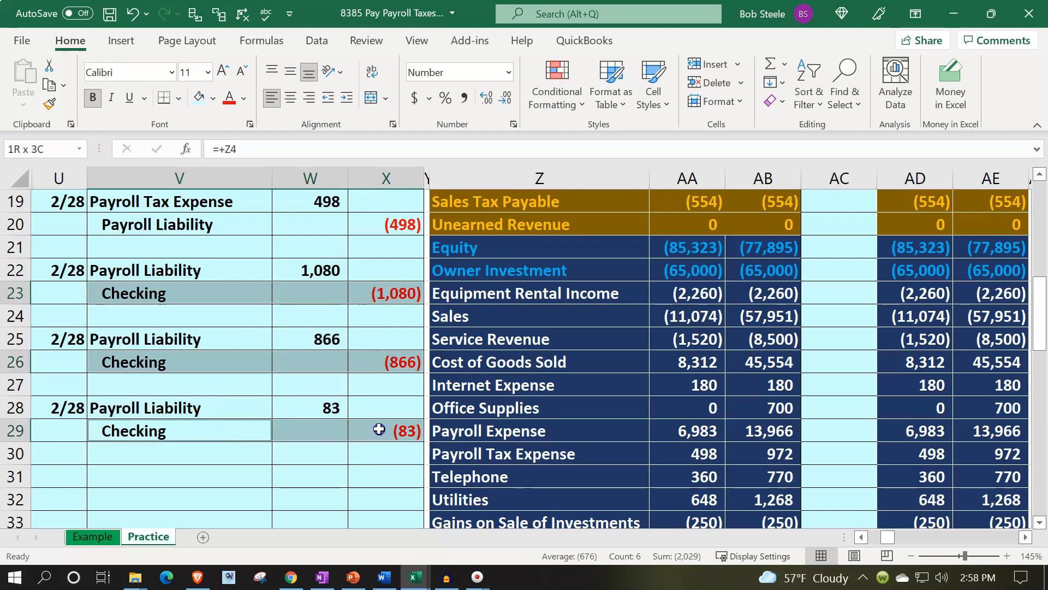
pyautogui.click(213, 98)
pyautogui.click(257, 252)
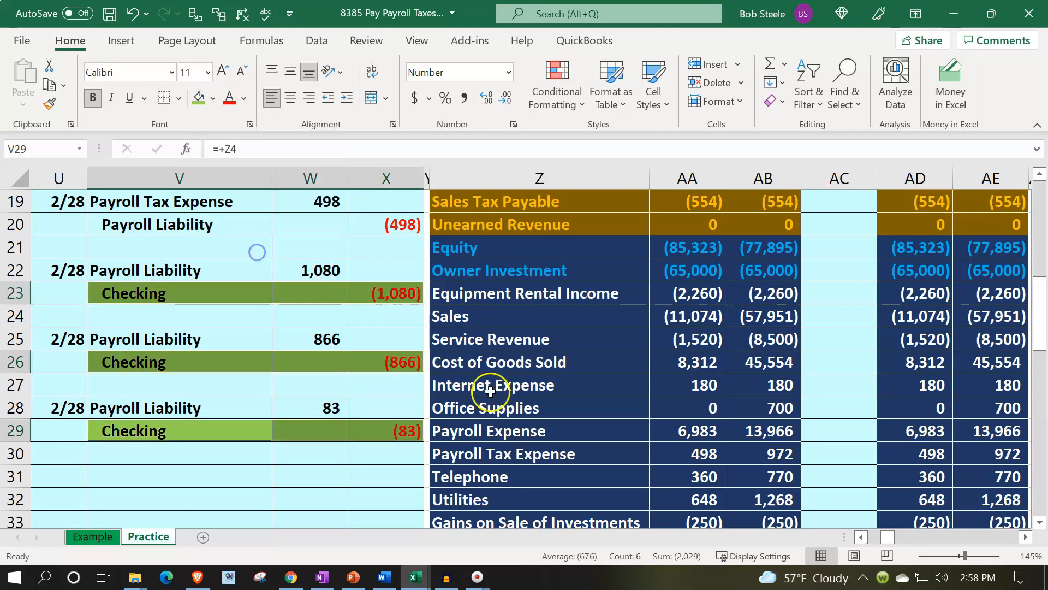
# Date the three new Checking ledger rows AG18:AG20 as 2/28 by linking each cell to the one above it.
pyautogui.click(570, 407)
pyautogui.scroll(6, 573, 402)
pyautogui.click(570, 313)
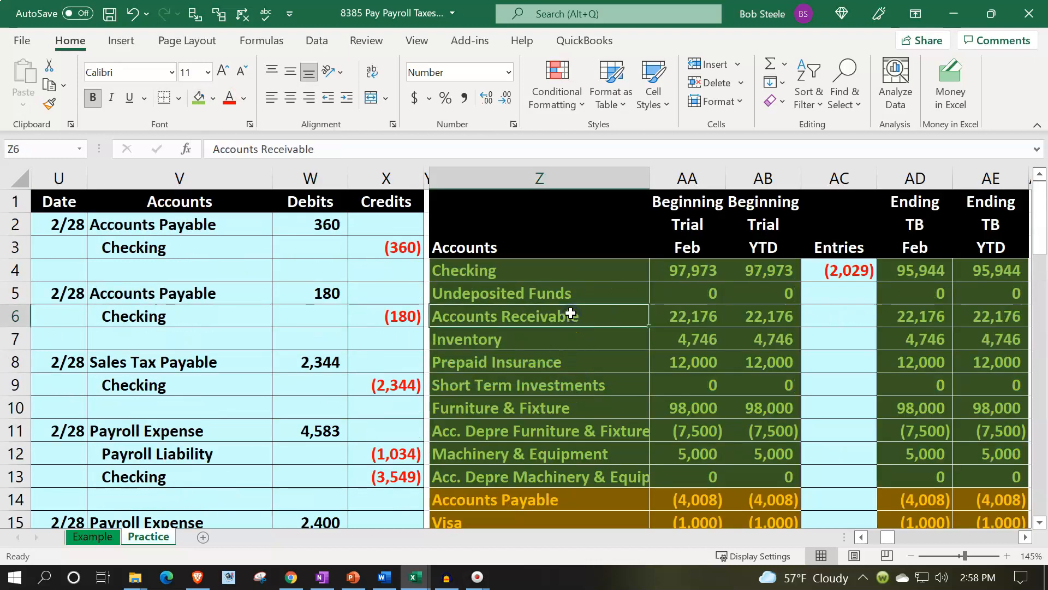
pyautogui.press('Right')
pyautogui.press('Right')
pyautogui.press('Right')
pyautogui.press('Right')
pyautogui.press('Right')
pyautogui.press('Right')
pyautogui.press('Right')
pyautogui.press('Right')
pyautogui.press('Right')
pyautogui.press('Right')
pyautogui.press('Right')
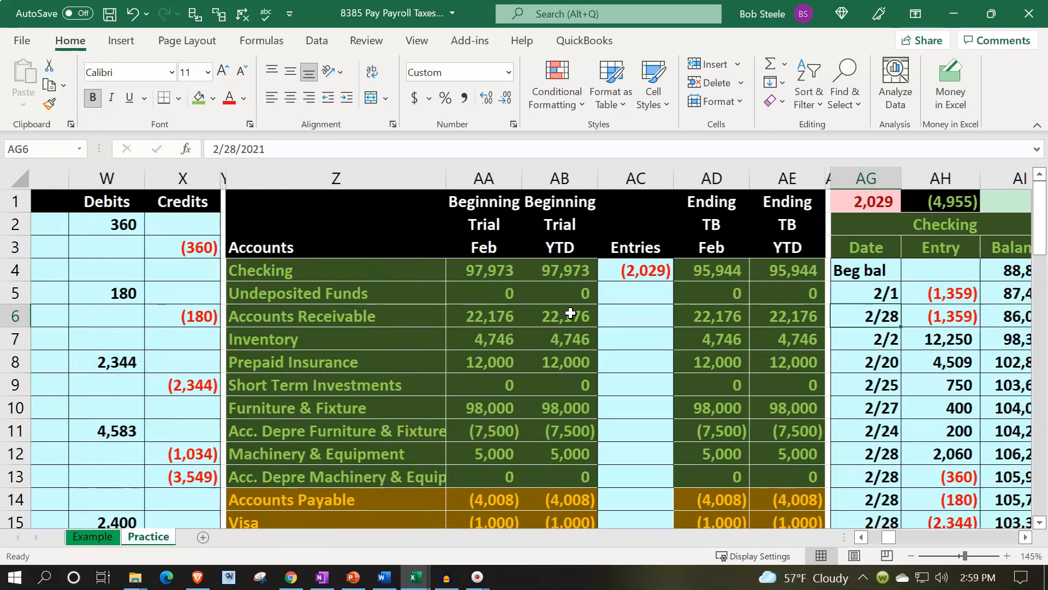
pyautogui.press('Right')
pyautogui.press('Down')
pyautogui.press('Down')
pyautogui.press('Down')
pyautogui.press('Down')
pyautogui.press('Down')
pyautogui.press('Down')
pyautogui.press('Down')
pyautogui.press('Down')
pyautogui.press('Down')
pyautogui.press('Down')
pyautogui.press('Down')
pyautogui.press('Down')
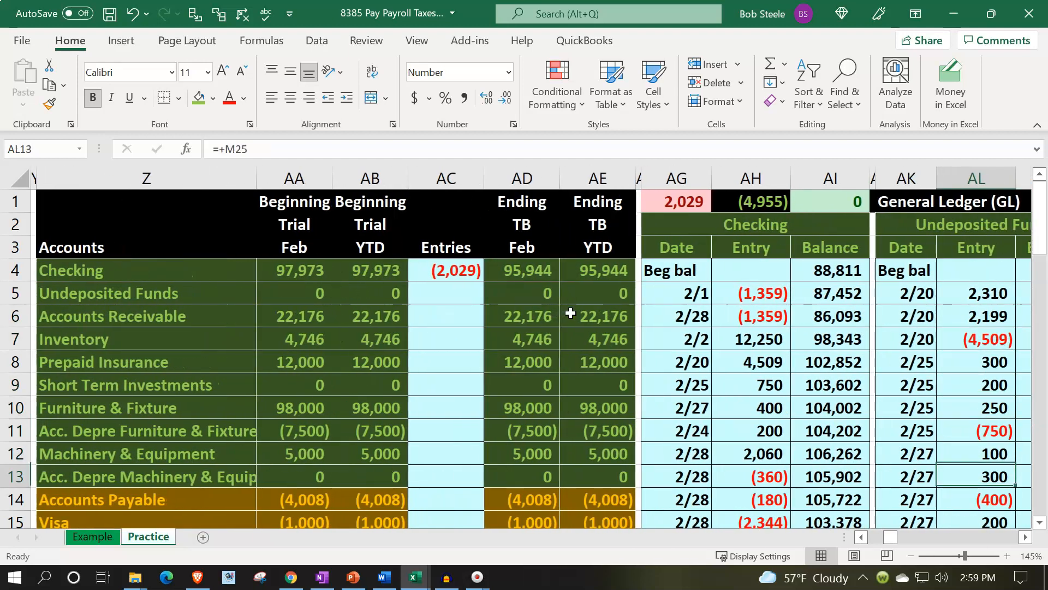
pyautogui.press('Left')
pyautogui.press('Left')
pyautogui.press('Left')
pyautogui.press('Left')
pyautogui.press('Left')
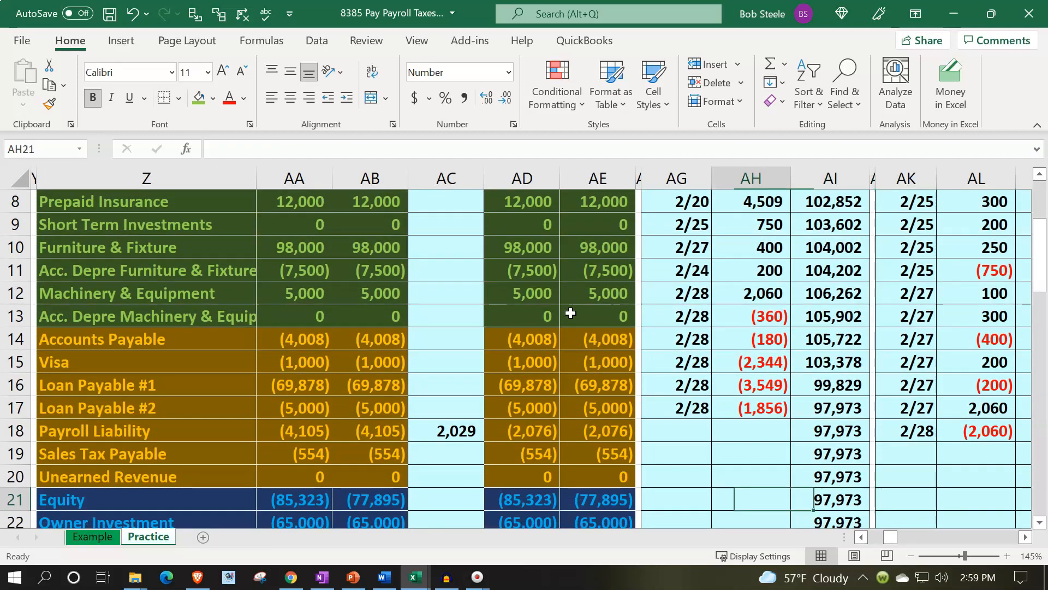
pyautogui.press('Up')
pyautogui.press('Up')
pyautogui.press('Up')
pyautogui.write('+')
pyautogui.press('Up')
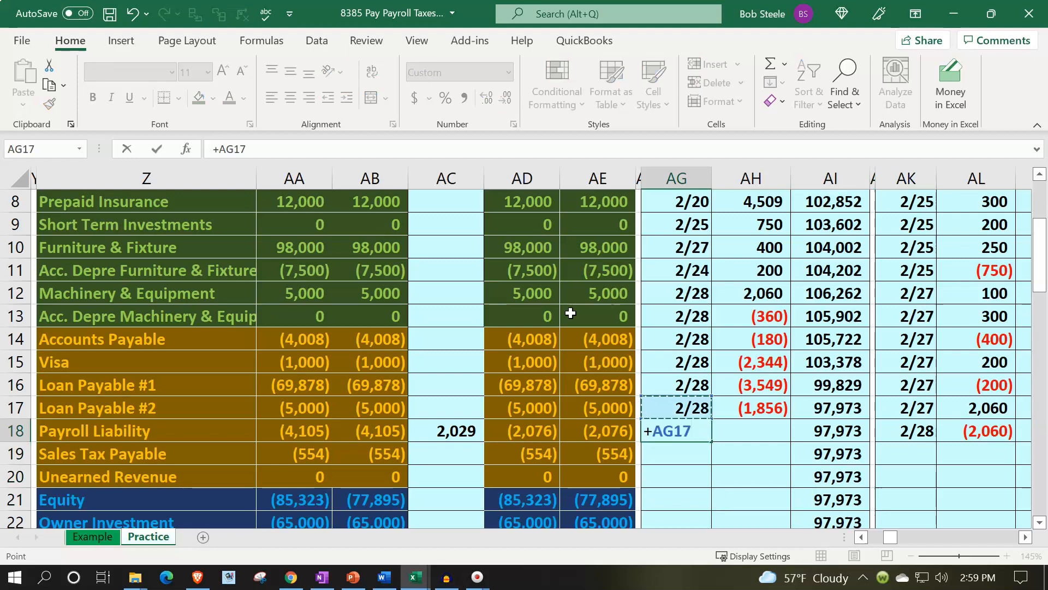
pyautogui.press('Return')
pyautogui.write('+')
pyautogui.press('Up')
pyautogui.press('Return')
pyautogui.write('+')
pyautogui.press('Up')
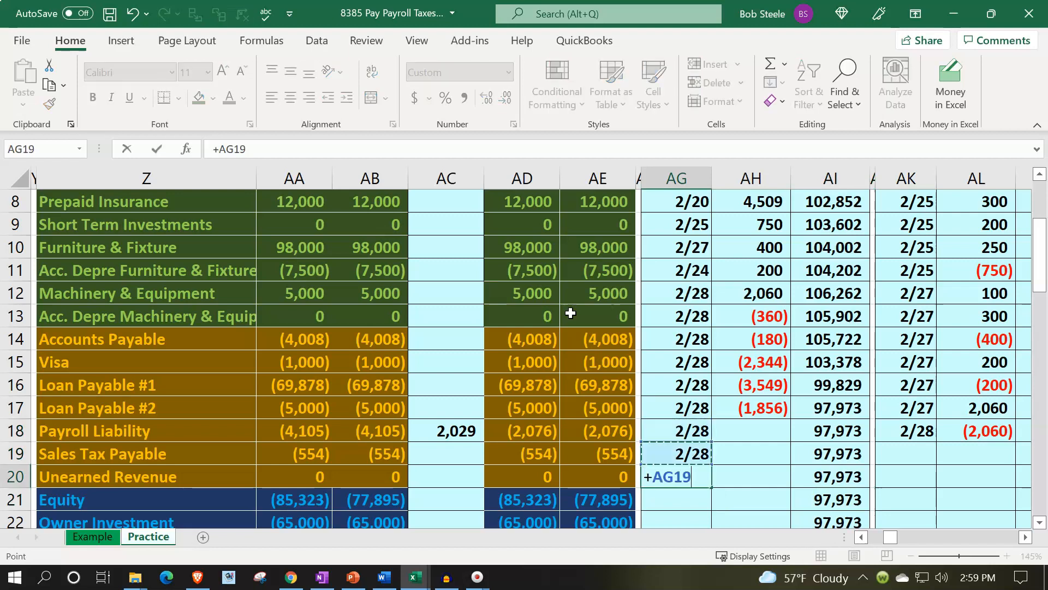
pyautogui.press('Return')
# Link the Checking ledger entry in AH18 to the first payment's credit in X23 and check the running balance beside it.
pyautogui.press('Right')
pyautogui.press('Up')
pyautogui.press('Up')
pyautogui.press('Up')
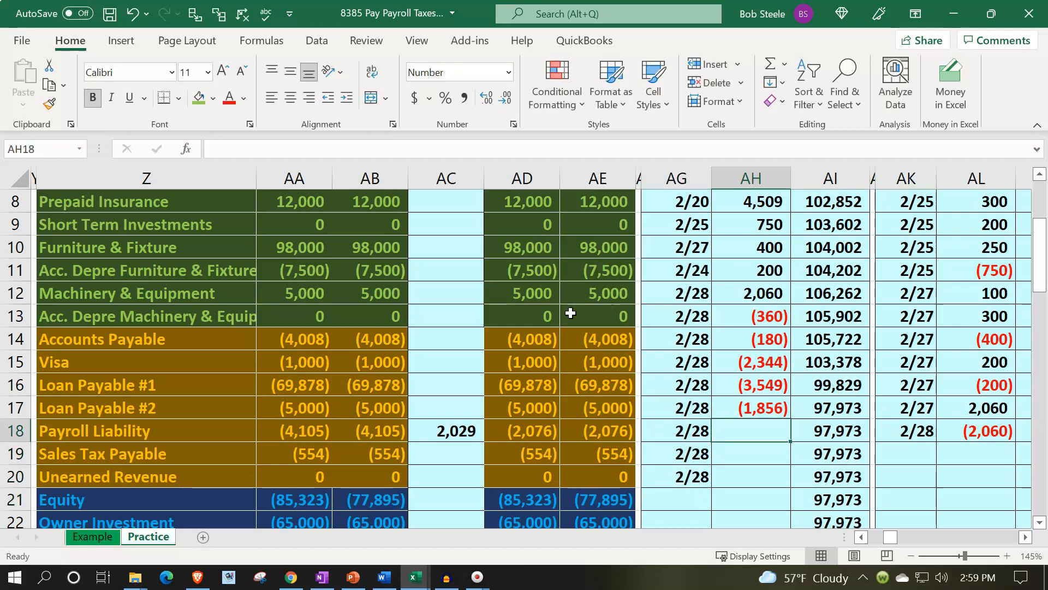
pyautogui.write('=')
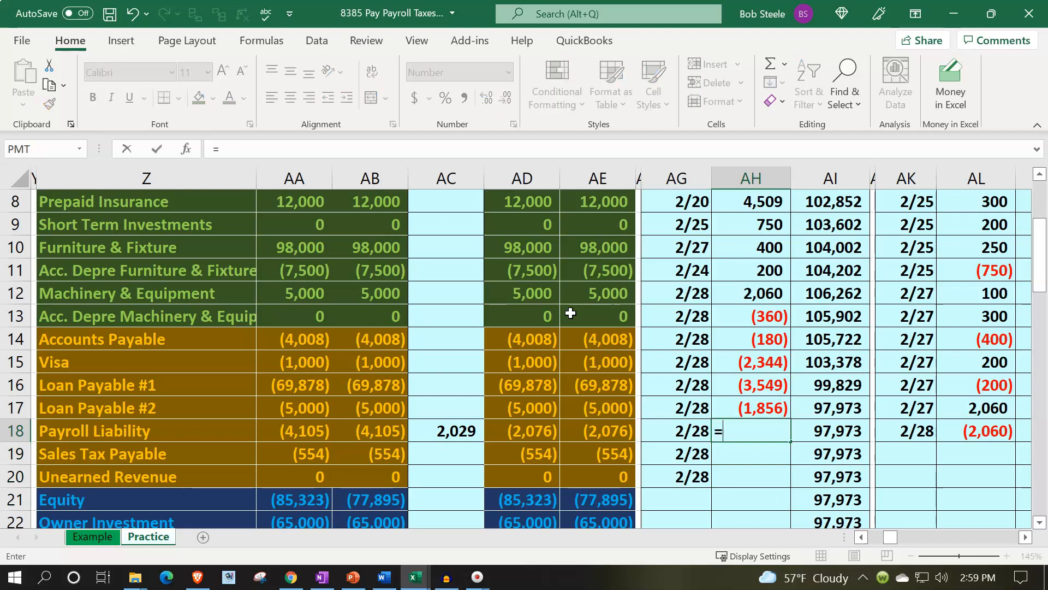
pyautogui.press('Left')
pyautogui.press('Left')
pyautogui.press('Left')
pyautogui.press('Left')
pyautogui.press('Left')
pyautogui.press('Left')
pyautogui.press('Left')
pyautogui.press('Left')
pyautogui.press('Left')
pyautogui.press('Left')
pyautogui.press('Left')
pyautogui.press('Left')
pyautogui.press('Left')
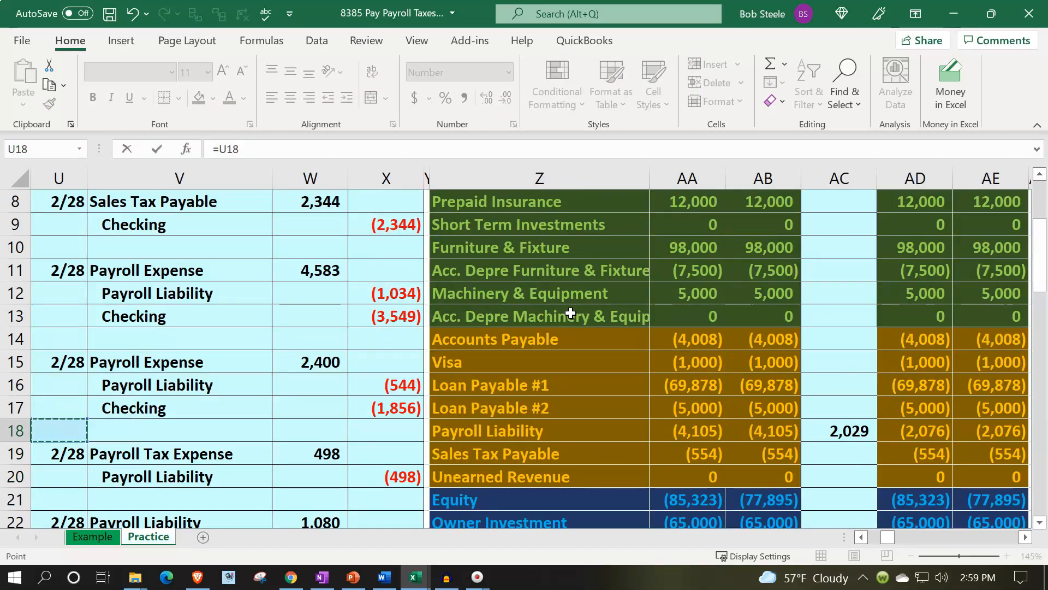
pyautogui.press('Down')
pyautogui.press('Down')
pyautogui.press('Down')
pyautogui.press('Down')
pyautogui.press('Down')
pyautogui.press('Down')
pyautogui.press('Down')
pyautogui.press('Down')
pyautogui.press('Down')
pyautogui.press('Down')
pyautogui.press('Down')
pyautogui.press('Down')
pyautogui.press('Right')
pyautogui.press('Right')
pyautogui.press('Up')
pyautogui.press('Up')
pyautogui.press('Up')
pyautogui.press('Up')
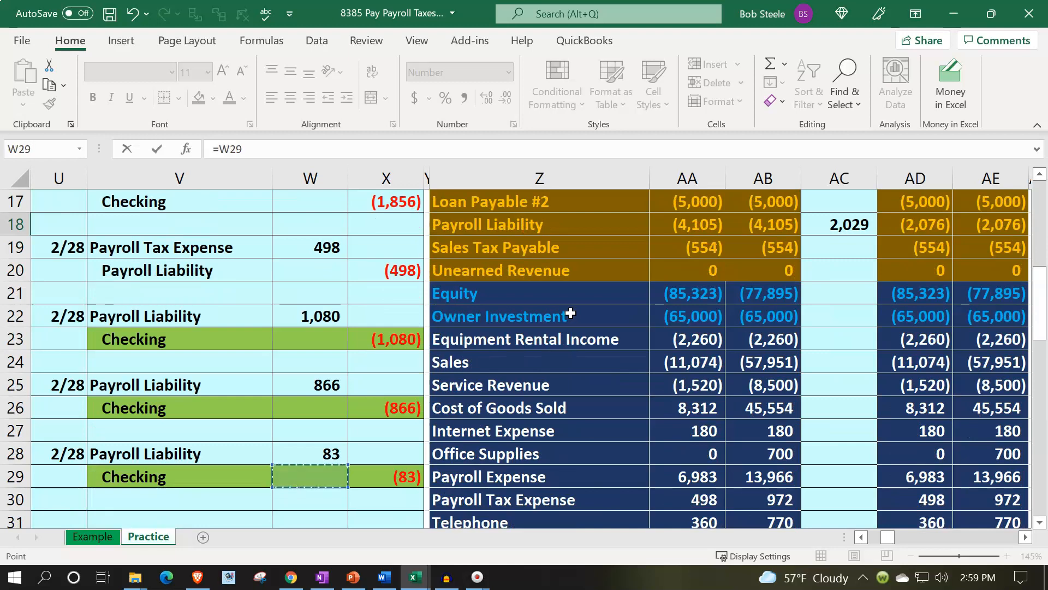
pyautogui.press('Up')
pyautogui.press('Up')
pyautogui.press('Up')
pyautogui.press('Right')
pyautogui.press('Return')
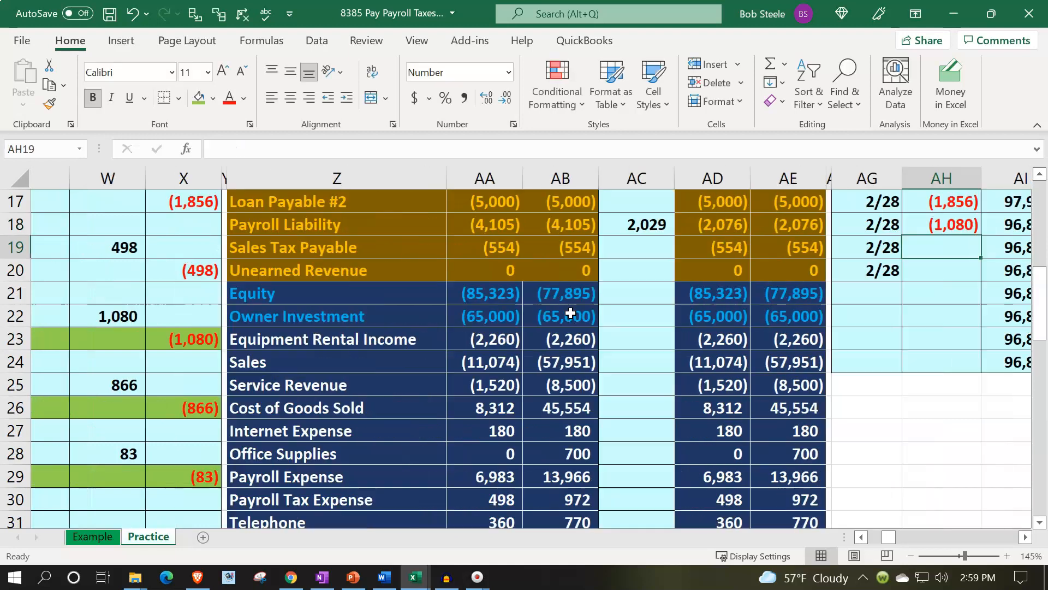
pyautogui.press('Right')
pyautogui.press('Up')
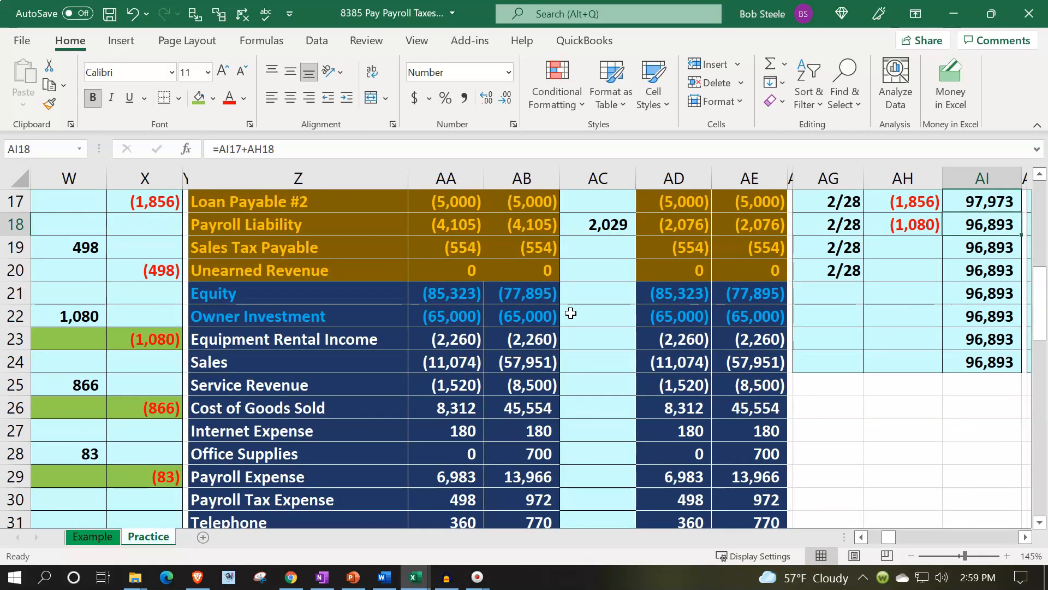
# Link the Checking ledger entry in AH19 to the second payment's credit in X26.
pyautogui.press('Down')
pyautogui.press('Left')
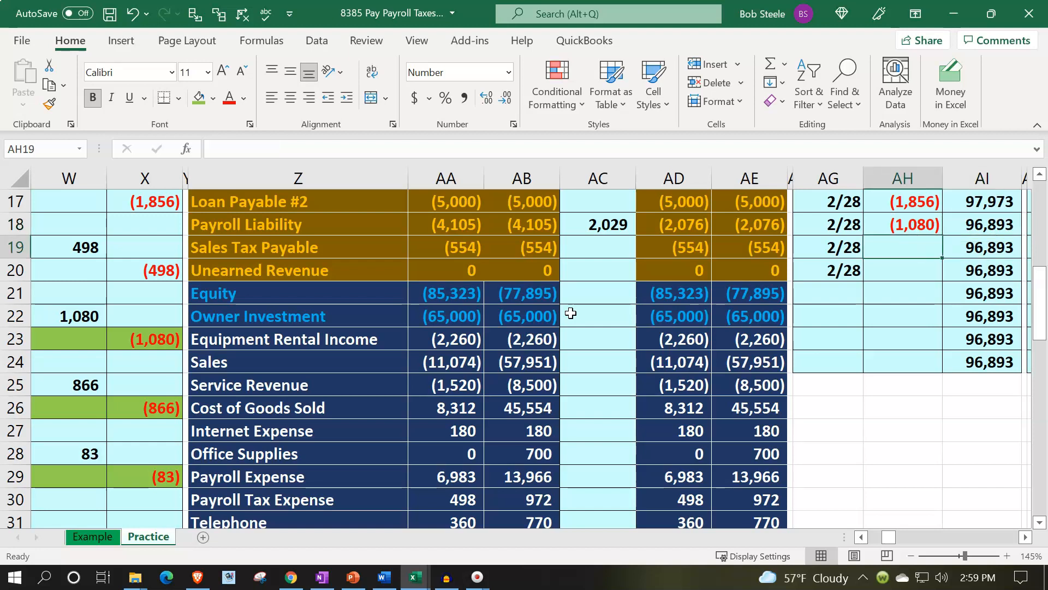
pyautogui.write('=')
pyautogui.press('Left')
pyautogui.press('Left')
pyautogui.press('Left')
pyautogui.press('Left')
pyautogui.press('Left')
pyautogui.press('Left')
pyautogui.press('Left')
pyautogui.press('Left')
pyautogui.press('Left')
pyautogui.press('Left')
pyautogui.press('Left')
pyautogui.press('Left')
pyautogui.press('Left')
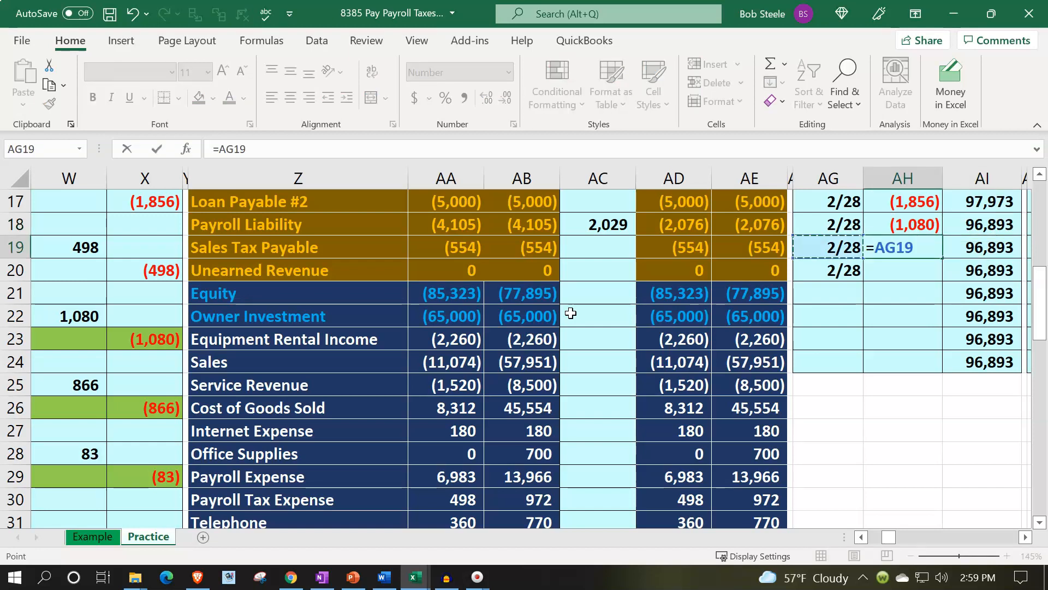
pyautogui.press('Down')
pyautogui.press('Down')
pyautogui.press('Down')
pyautogui.press('Down')
pyautogui.press('Down')
pyautogui.press('Down')
pyautogui.press('Down')
pyautogui.press('Right')
pyautogui.press('Right')
pyautogui.press('Right')
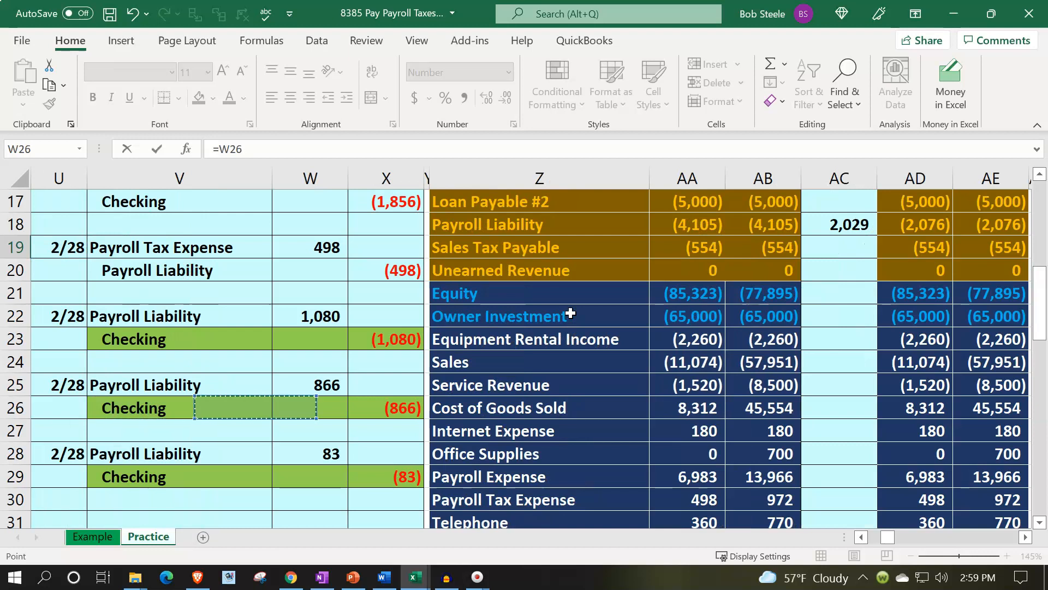
pyautogui.press('Return')
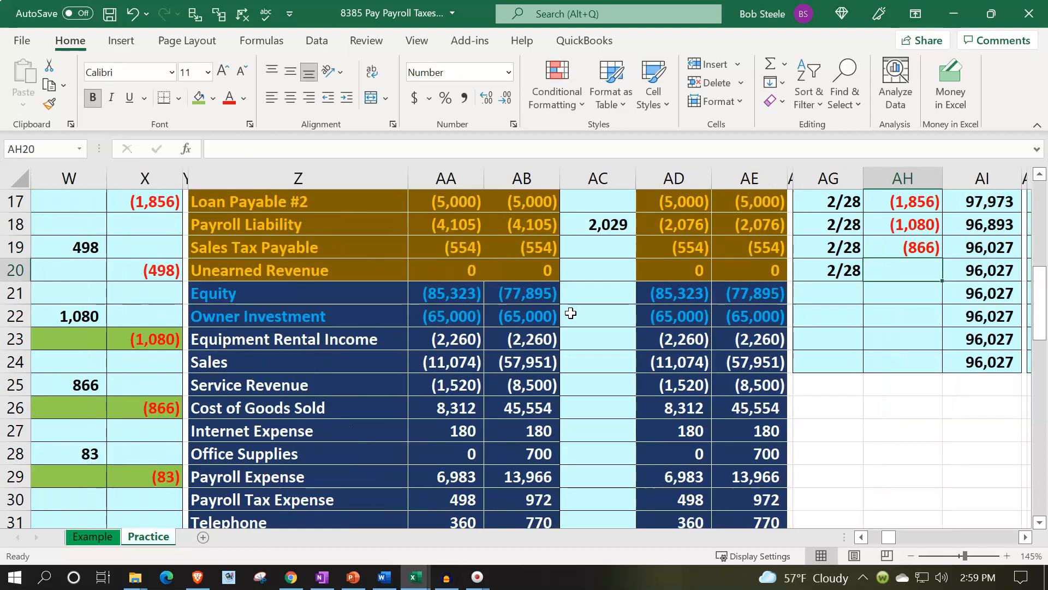
# Link the Checking ledger entry in AH20 to the third payment's credit in X29.
pyautogui.write('=')
pyautogui.press('Left')
pyautogui.press('Left')
pyautogui.press('Left')
pyautogui.press('Left')
pyautogui.press('Left')
pyautogui.press('Left')
pyautogui.press('Left')
pyautogui.press('Left')
pyautogui.press('Left')
pyautogui.press('Left')
pyautogui.press('Left')
pyautogui.press('Left')
pyautogui.press('Left')
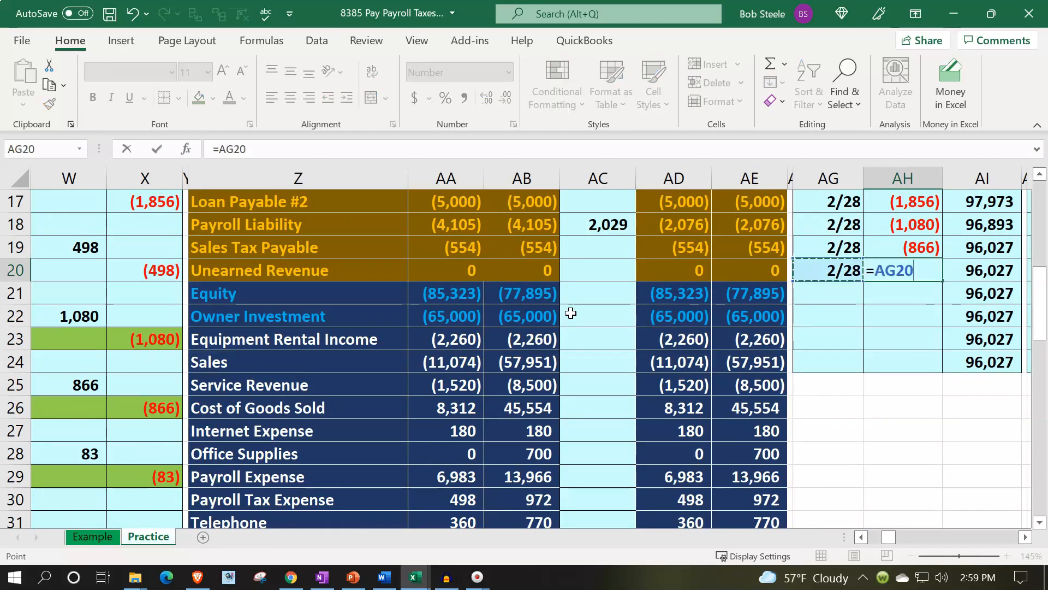
pyautogui.press('Down')
pyautogui.press('Down')
pyautogui.press('Down')
pyautogui.press('Down')
pyautogui.press('Down')
pyautogui.press('Down')
pyautogui.press('Down')
pyautogui.press('Down')
pyautogui.press('Down')
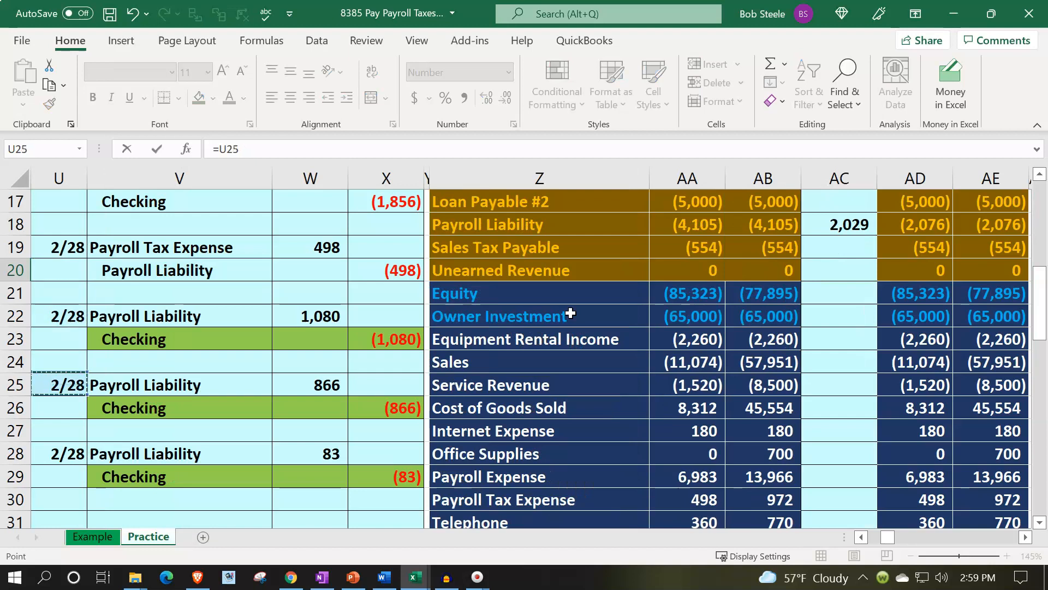
pyautogui.press('Right')
pyautogui.press('Right')
pyautogui.press('Right')
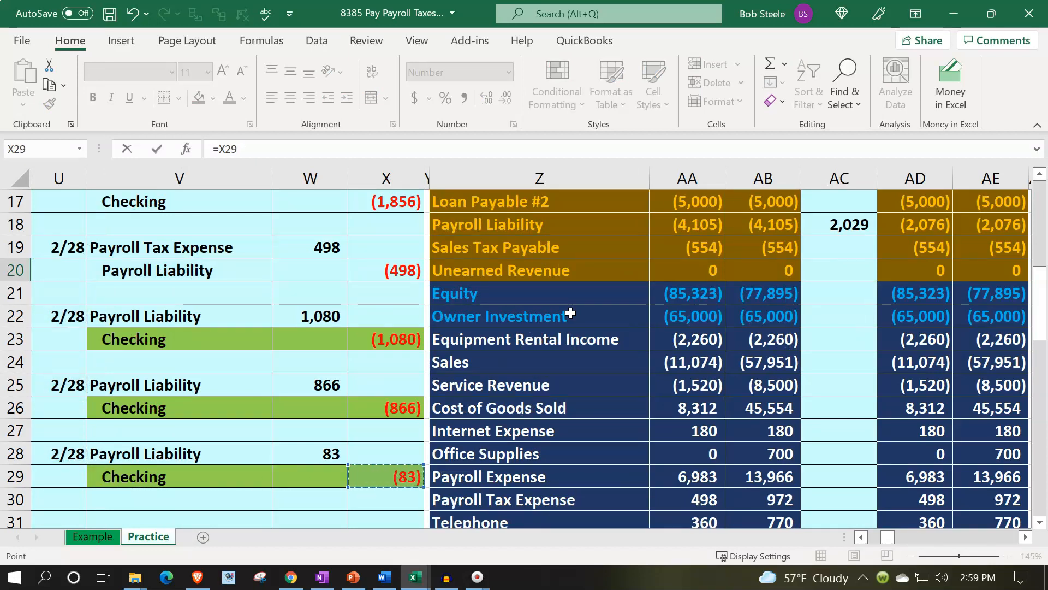
pyautogui.press('Return')
# Compare the Checking ledger balance in AI20 with the trial balance in AD4 and AE4, and examine the Payroll Liability balance in AE18.
pyautogui.press('Right')
pyautogui.press('Up')
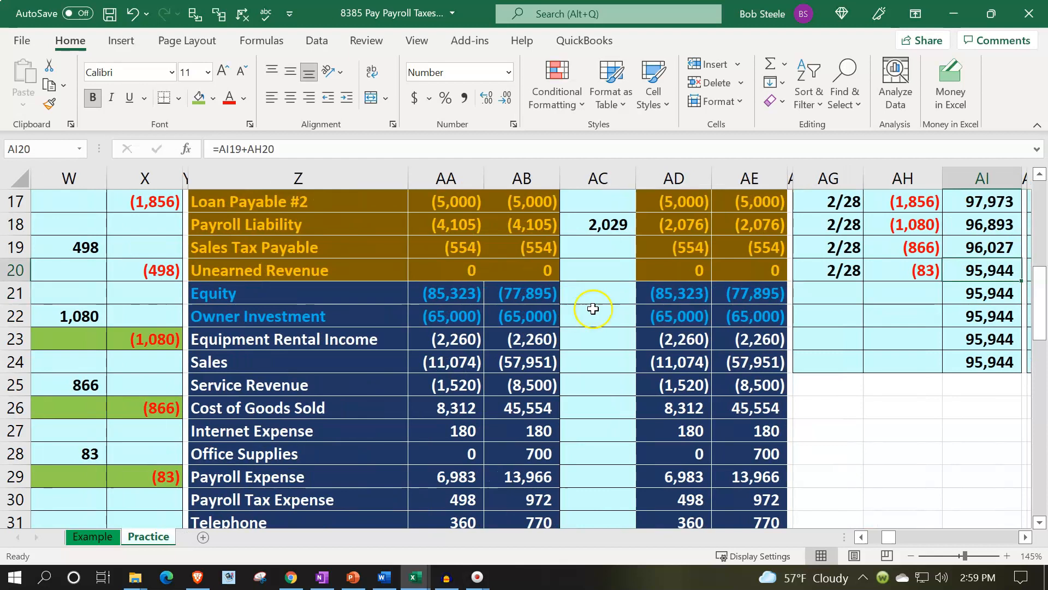
pyautogui.scroll(5, 593, 309)
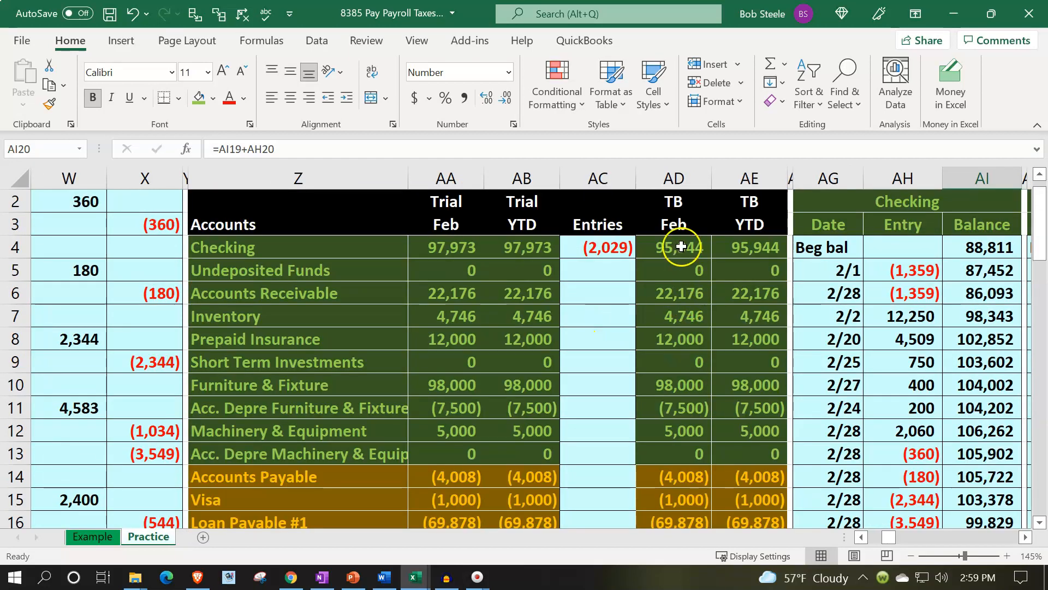
pyautogui.click(681, 247)
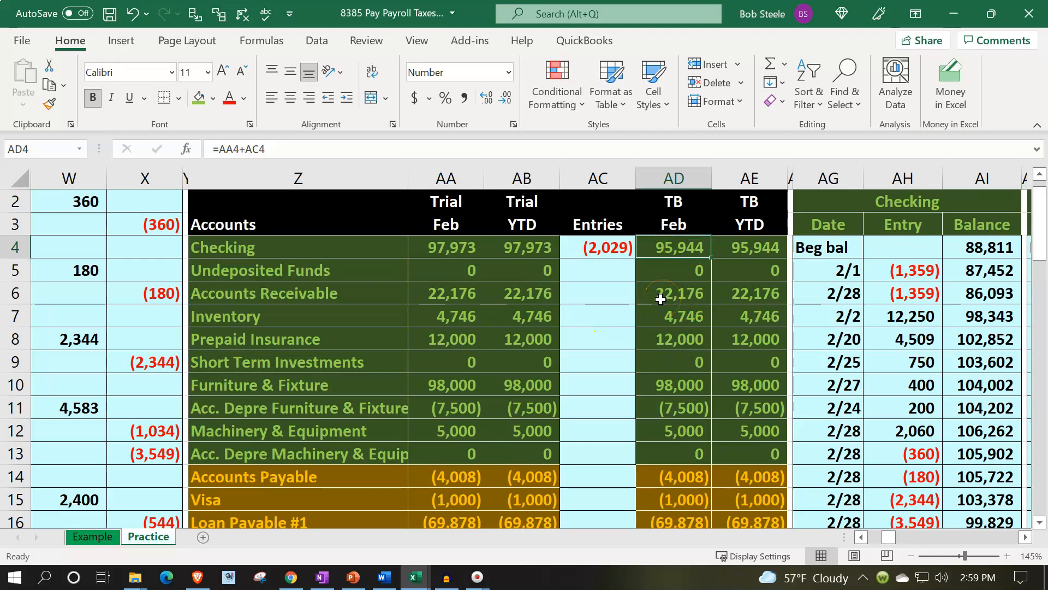
pyautogui.press('Right')
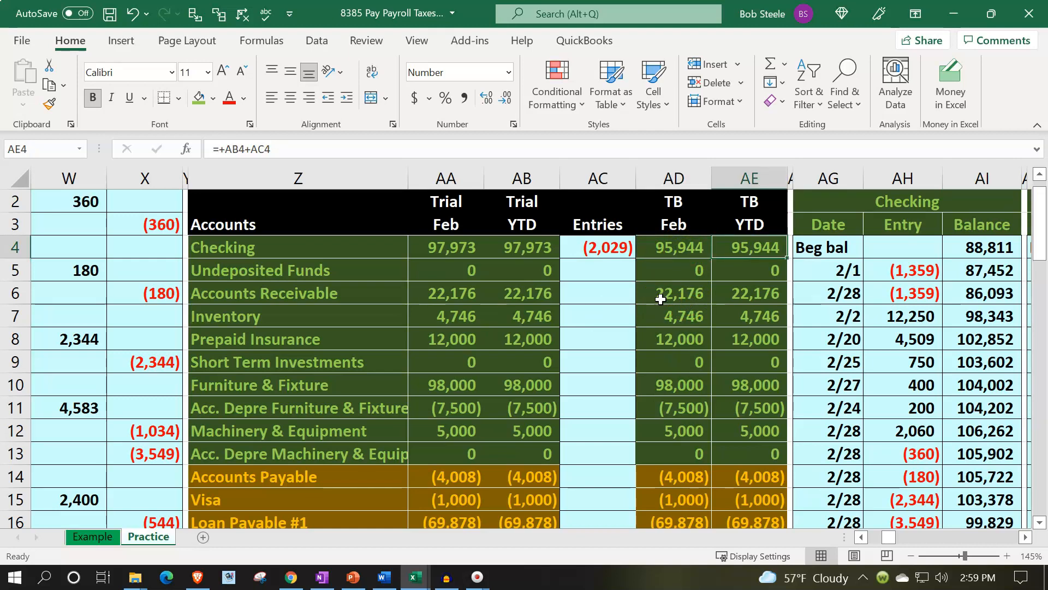
pyautogui.press('Down')
pyautogui.press('Down')
pyautogui.press('Down')
pyautogui.press('Down')
pyautogui.press('Down')
pyautogui.press('Down')
pyautogui.press('Down')
pyautogui.press('Down')
pyautogui.press('Down')
pyautogui.press('Down')
pyautogui.press('Down')
pyautogui.press('Down')
pyautogui.press('Down')
pyautogui.press('Down')
pyautogui.press('Down')
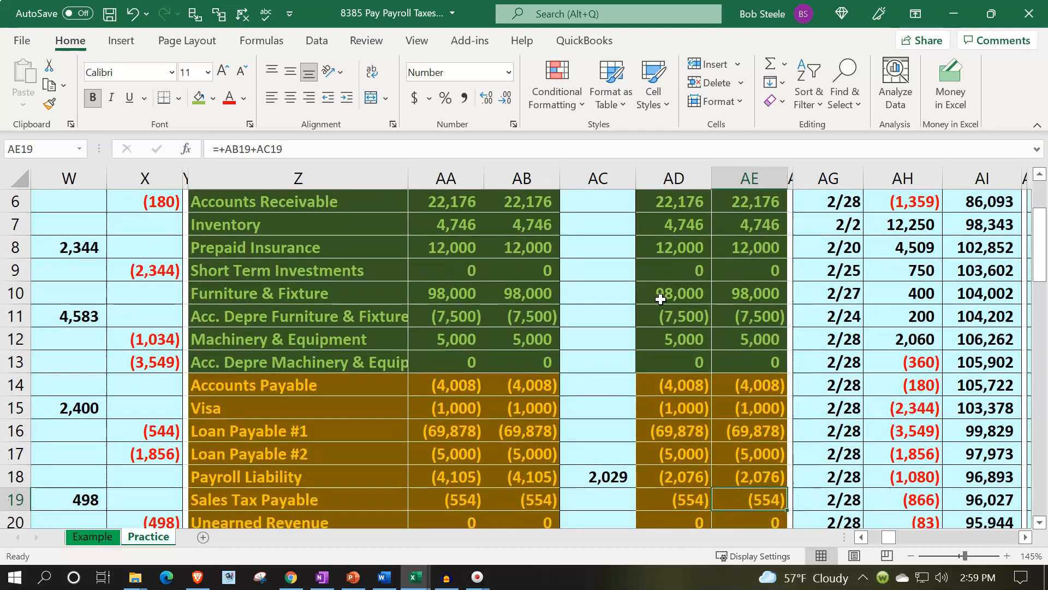
pyautogui.press('Up')
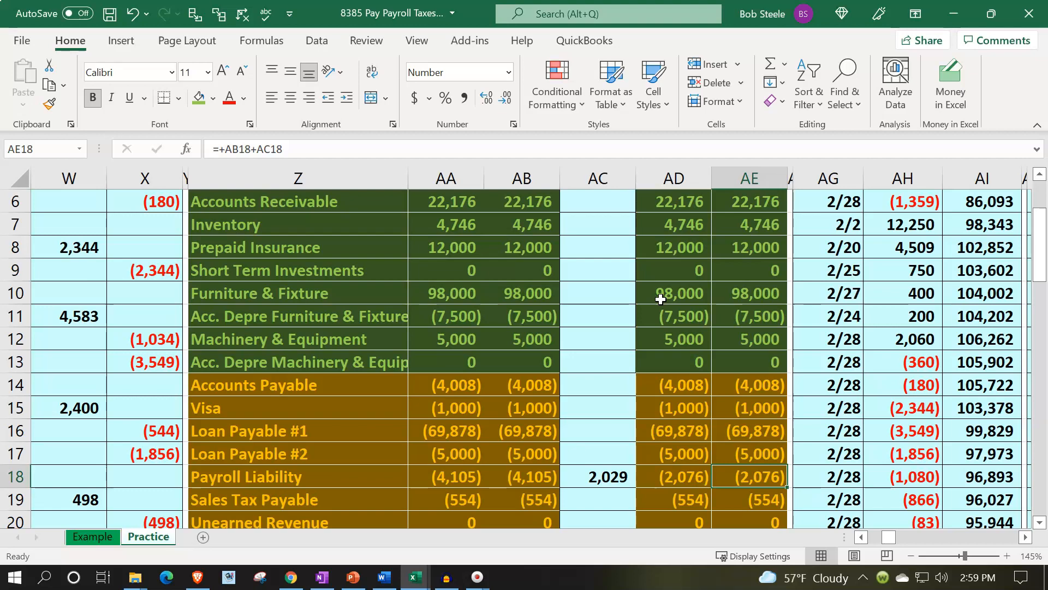
# Examine the payroll liability totals in GD31 and GD15 alongside the payroll ledger and employer tax tables on the Practice sheet.
pyautogui.press('Right')
pyautogui.press('Right')
pyautogui.press('Right')
pyautogui.press('Right')
pyautogui.press('Right')
pyautogui.press('Right')
pyautogui.press('Right')
pyautogui.press('Right')
pyautogui.press('Right')
pyautogui.press('Right')
pyautogui.press('Right')
pyautogui.press('Right')
pyautogui.press('Right')
pyautogui.press('Right')
pyautogui.press('Right')
pyautogui.press('Right')
pyautogui.press('Right')
pyautogui.press('Right')
pyautogui.press('Right')
pyautogui.press('Right')
pyautogui.press('Right')
pyautogui.press('Right')
pyautogui.press('Right')
pyautogui.press('Right')
pyautogui.press('Right')
pyautogui.press('Right')
pyautogui.press('Right')
pyautogui.press('Right')
pyautogui.press('Right')
pyautogui.press('Right')
pyautogui.press('Right')
pyautogui.press('Right')
pyautogui.press('Right')
pyautogui.press('Right')
pyautogui.press('Right')
pyautogui.press('Right')
pyautogui.press('Right')
pyautogui.press('Right')
pyautogui.press('Right')
pyautogui.press('Right')
pyautogui.press('Right')
pyautogui.press('Right')
pyautogui.press('Right')
pyautogui.press('Right')
pyautogui.press('Right')
pyautogui.press('Right')
pyautogui.press('Right')
pyautogui.press('Right')
pyautogui.press('Right')
pyautogui.press('Right')
pyautogui.press('Right')
pyautogui.press('Right')
pyautogui.press('Right')
pyautogui.press('Right')
pyautogui.press('Right')
pyautogui.press('Right')
pyautogui.press('Right')
pyautogui.press('Right')
pyautogui.press('Right')
pyautogui.press('Right')
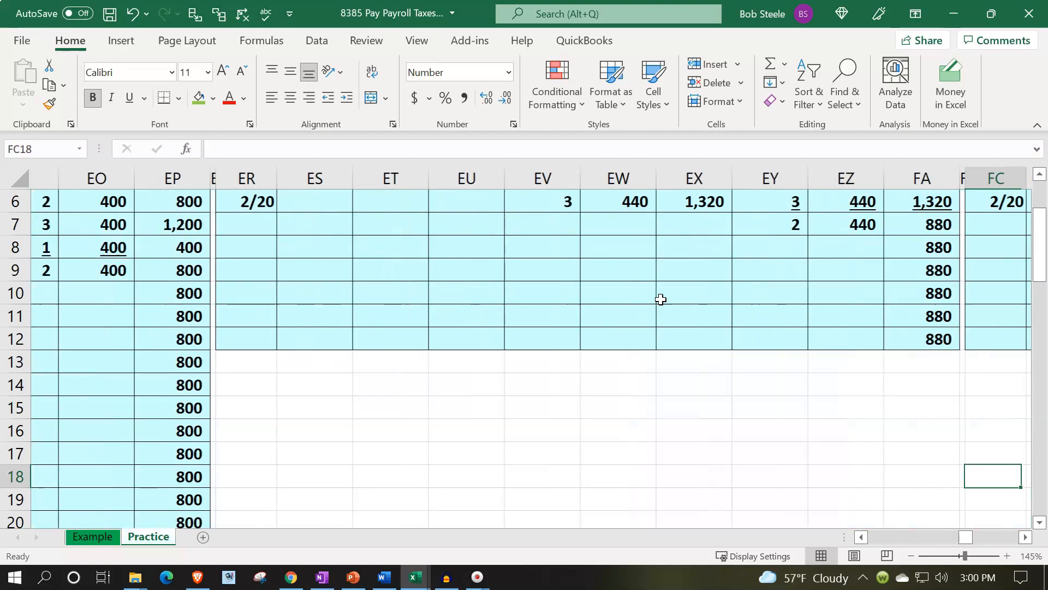
pyautogui.press('Right')
pyautogui.press('Right')
pyautogui.press('Right')
pyautogui.press('Right')
pyautogui.press('Right')
pyautogui.press('Right')
pyautogui.press('Right')
pyautogui.press('Right')
pyautogui.press('Right')
pyautogui.press('Right')
pyautogui.press('Right')
pyautogui.press('Right')
pyautogui.press('Right')
pyautogui.press('Right')
pyautogui.press('Right')
pyautogui.press('Right')
pyautogui.press('Right')
pyautogui.press('Right')
pyautogui.press('Right')
pyautogui.press('Right')
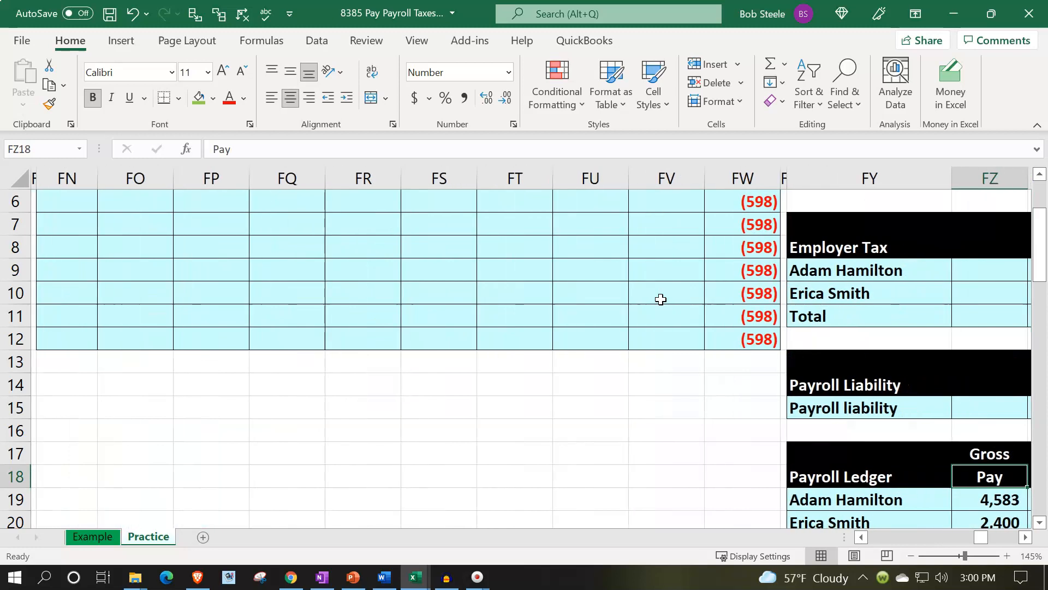
pyautogui.press('Right')
pyautogui.press('Right')
pyautogui.press('Right')
pyautogui.press('Right')
pyautogui.press('Right')
pyautogui.press('Right')
pyautogui.scroll(-1, 661, 299)
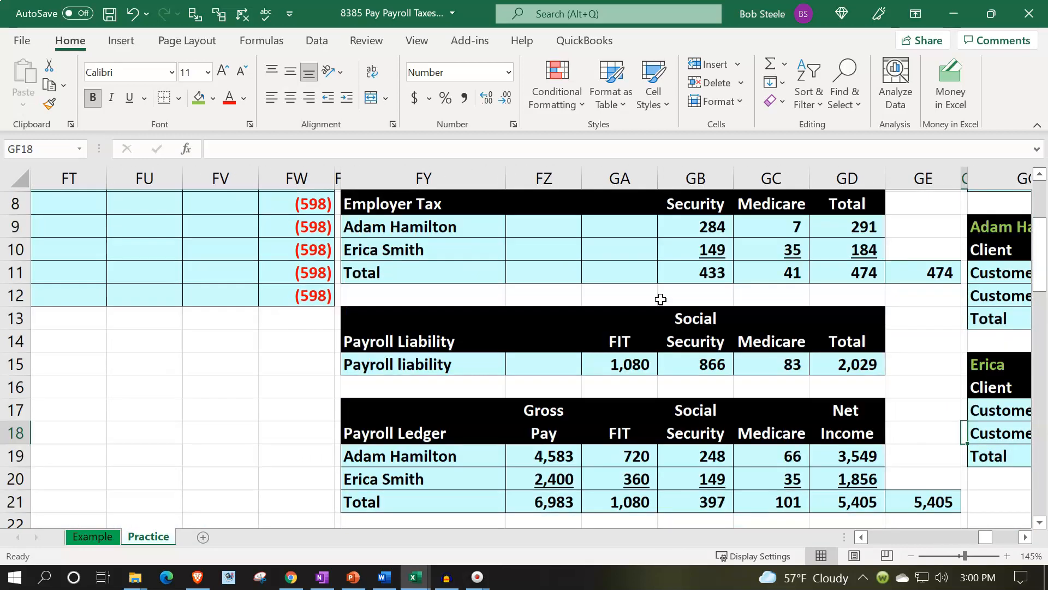
pyautogui.scroll(-4, 661, 299)
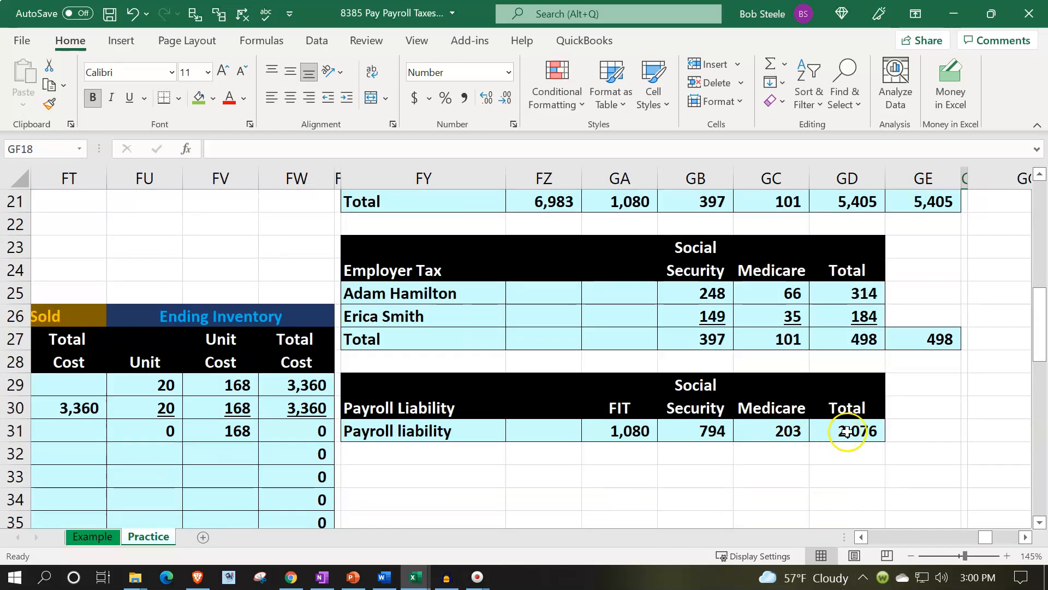
pyautogui.click(847, 432)
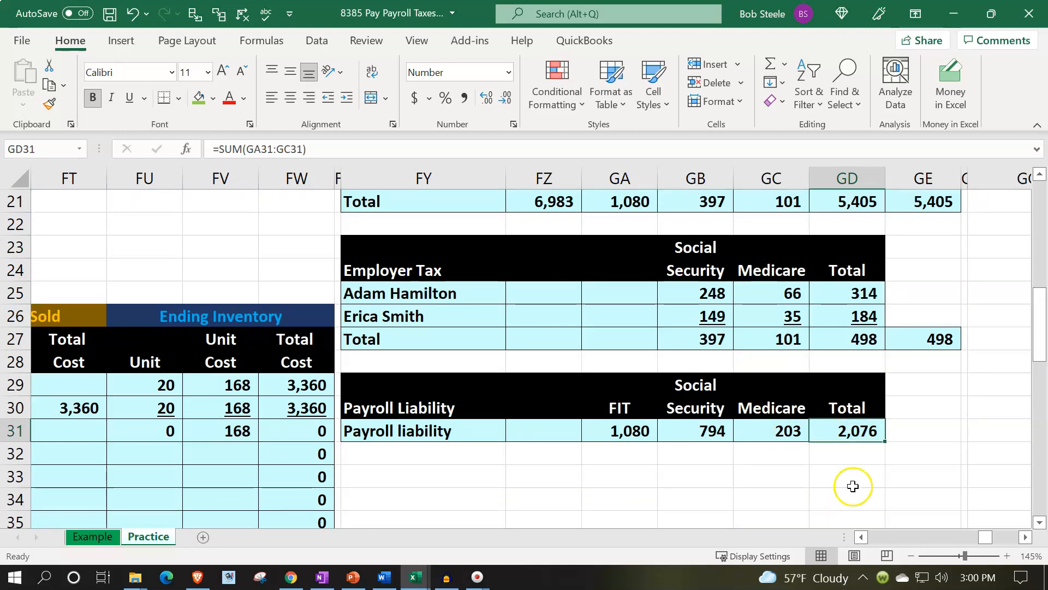
pyautogui.scroll(4, 853, 486)
pyautogui.click(858, 342)
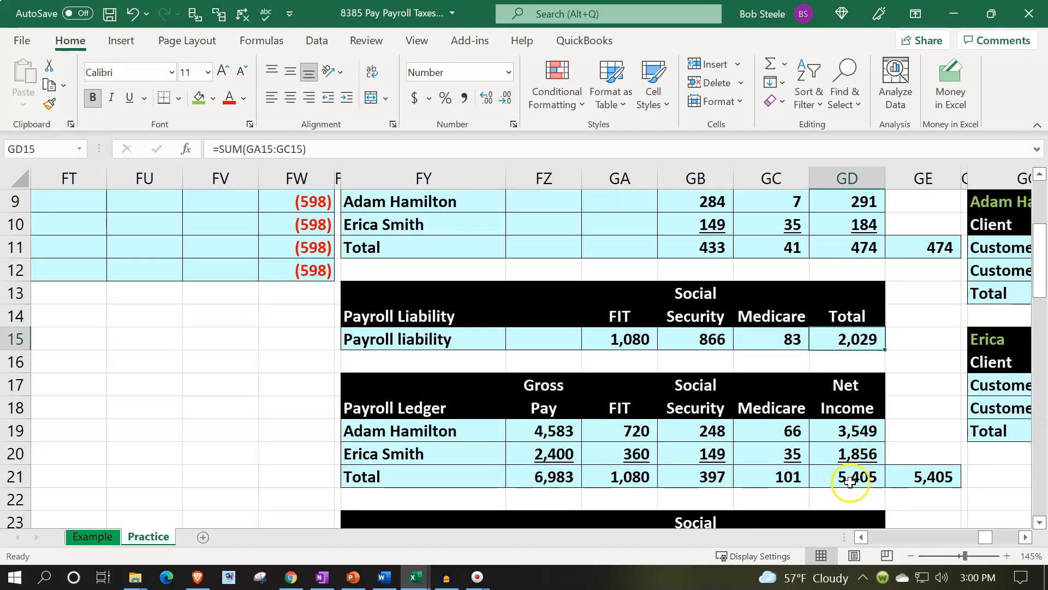
pyautogui.scroll(3, 856, 482)
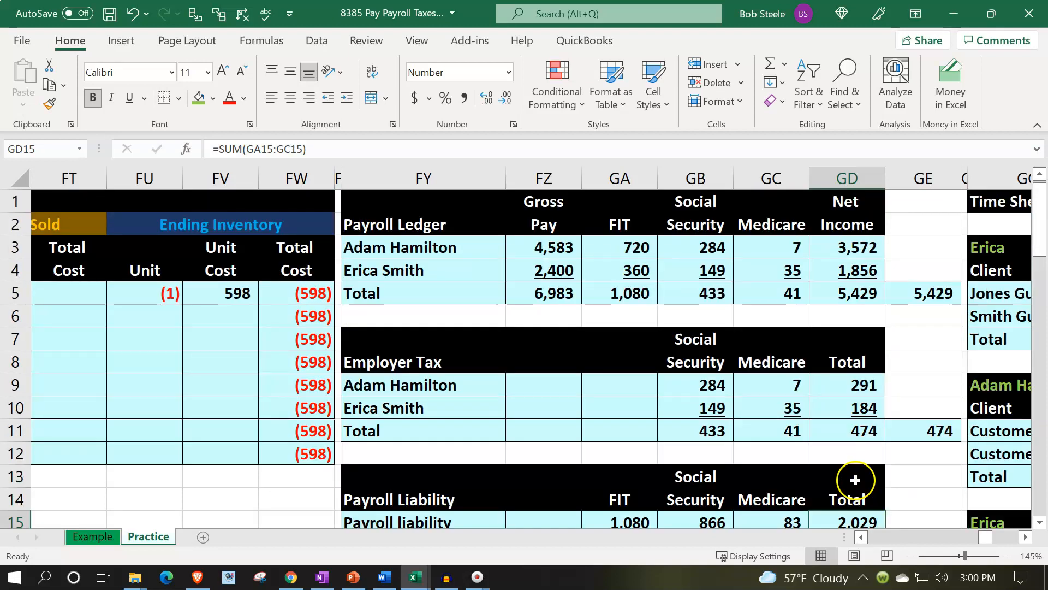
# Return from the payroll tables to the trial balance and examine the Payroll Liability year-to-date ending balance in AE18.
pyautogui.click(615, 345)
pyautogui.press('Left')
pyautogui.press('Left')
pyautogui.press('Left')
pyautogui.press('Left')
pyautogui.press('Left')
pyautogui.press('Left')
pyautogui.press('Left')
pyautogui.press('Left')
pyautogui.press('Left')
pyautogui.press('Left')
pyautogui.press('Left')
pyautogui.press('Left')
pyautogui.press('Left')
pyautogui.press('Left')
pyautogui.press('Left')
pyautogui.press('Left')
pyautogui.press('Left')
pyautogui.press('Left')
pyautogui.press('Left')
pyautogui.press('Left')
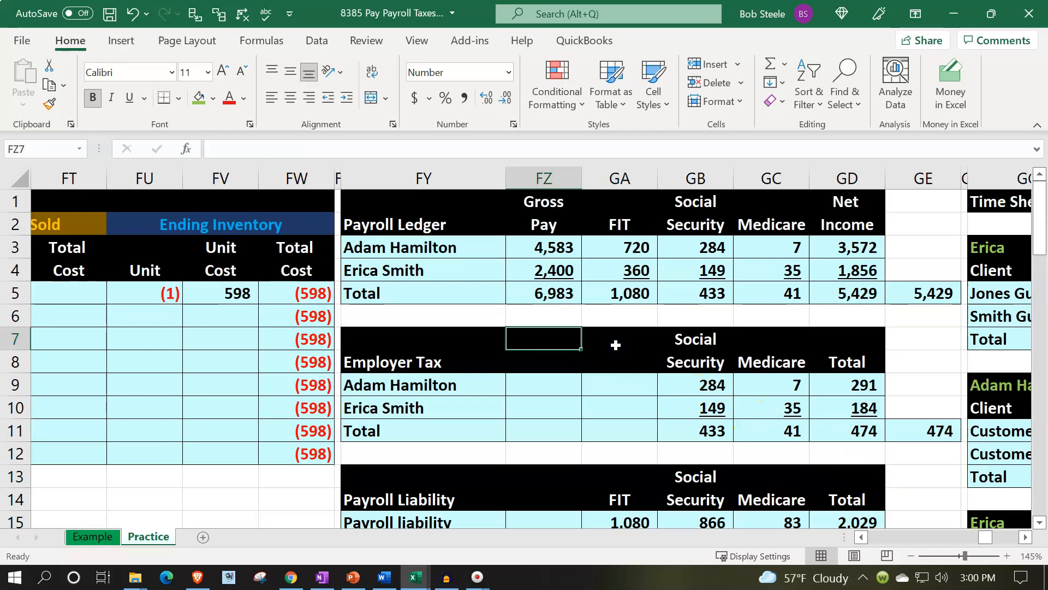
pyautogui.press('Left')
pyautogui.press('Left')
pyautogui.press('Left')
pyautogui.press('Left')
pyautogui.press('Left')
pyautogui.press('Left')
pyautogui.press('Left')
pyautogui.press('Left')
pyautogui.press('Left')
pyautogui.press('Left')
pyautogui.press('Left')
pyautogui.press('Left')
pyautogui.press('Left')
pyautogui.press('Left')
pyautogui.press('Left')
pyautogui.press('Left')
pyautogui.press('Left')
pyautogui.press('Left')
pyautogui.press('Left')
pyautogui.press('Left')
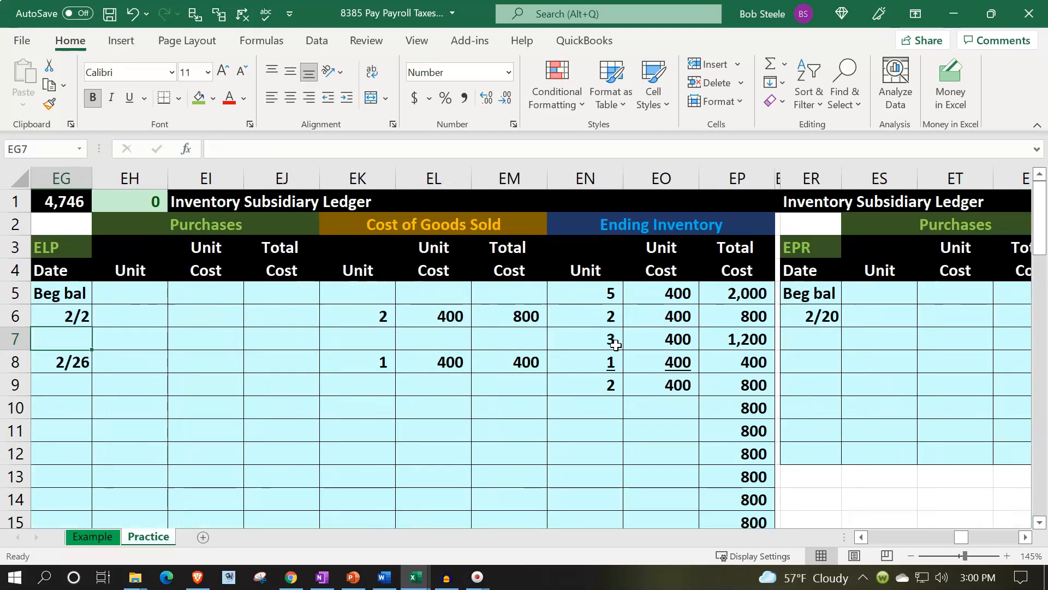
pyautogui.press('Left')
pyautogui.press('Left')
pyautogui.press('Left')
pyautogui.press('Left')
pyautogui.press('Left')
pyautogui.press('Left')
pyautogui.press('Left')
pyautogui.press('Left')
pyautogui.press('Left')
pyautogui.press('Left')
pyautogui.press('Left')
pyautogui.press('Left')
pyautogui.press('Left')
pyautogui.press('Left')
pyautogui.press('Left')
pyautogui.press('Left')
pyautogui.press('Left')
pyautogui.press('Left')
pyautogui.press('Left')
pyautogui.press('Left')
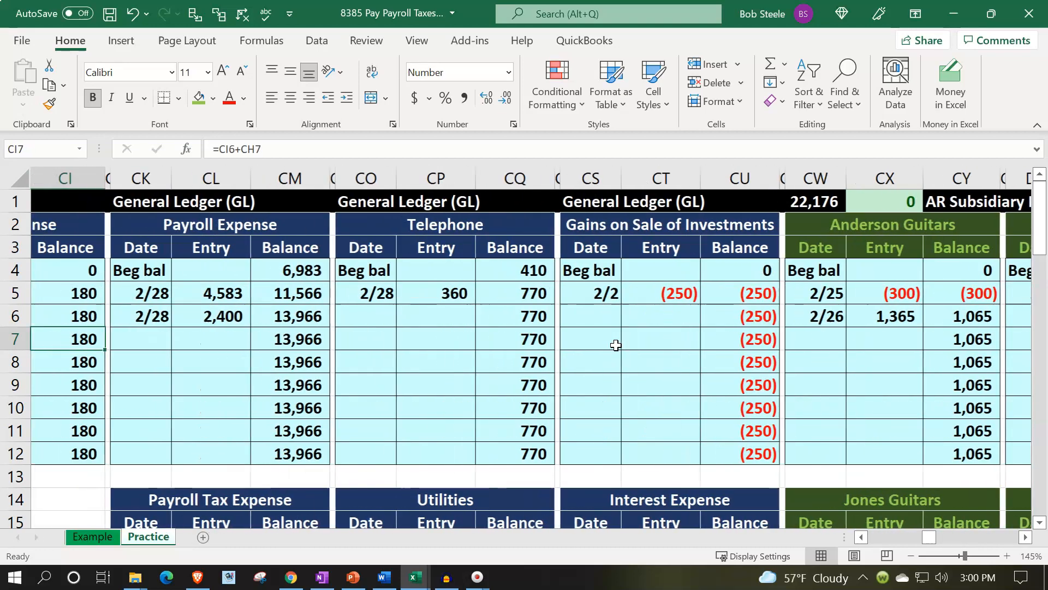
pyautogui.press('Left')
pyautogui.press('Left')
pyautogui.press('Left')
pyautogui.press('Left')
pyautogui.press('Left')
pyautogui.press('Left')
pyautogui.press('Left')
pyautogui.press('Left')
pyautogui.press('Left')
pyautogui.press('Left')
pyautogui.press('Left')
pyautogui.press('Left')
pyautogui.press('Left')
pyautogui.press('Left')
pyautogui.press('Left')
pyautogui.press('Left')
pyautogui.press('Left')
pyautogui.press('Left')
pyautogui.press('Left')
pyautogui.press('Left')
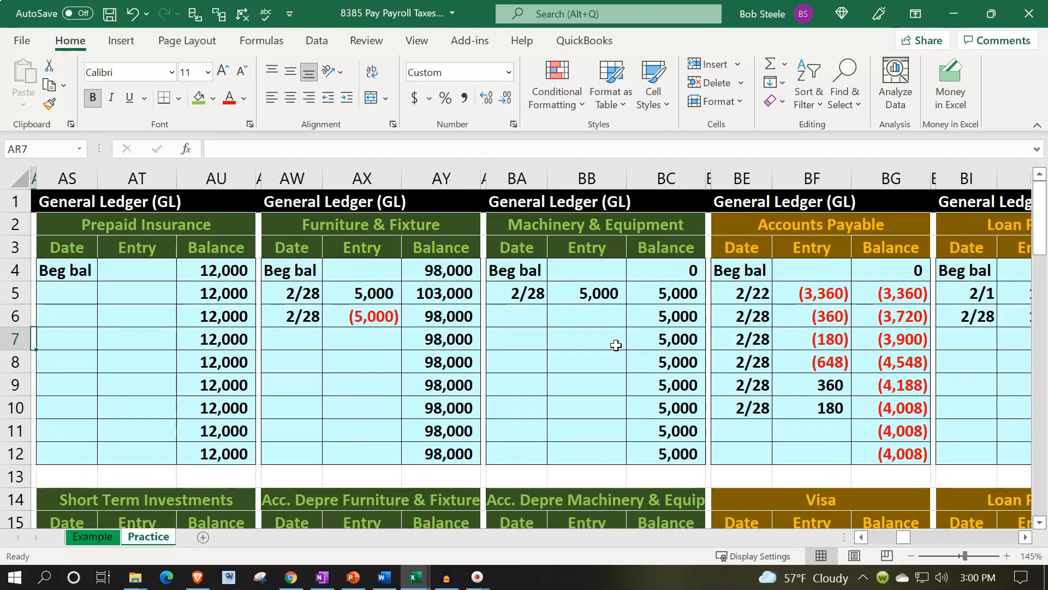
pyautogui.press('Left')
pyautogui.press('Left')
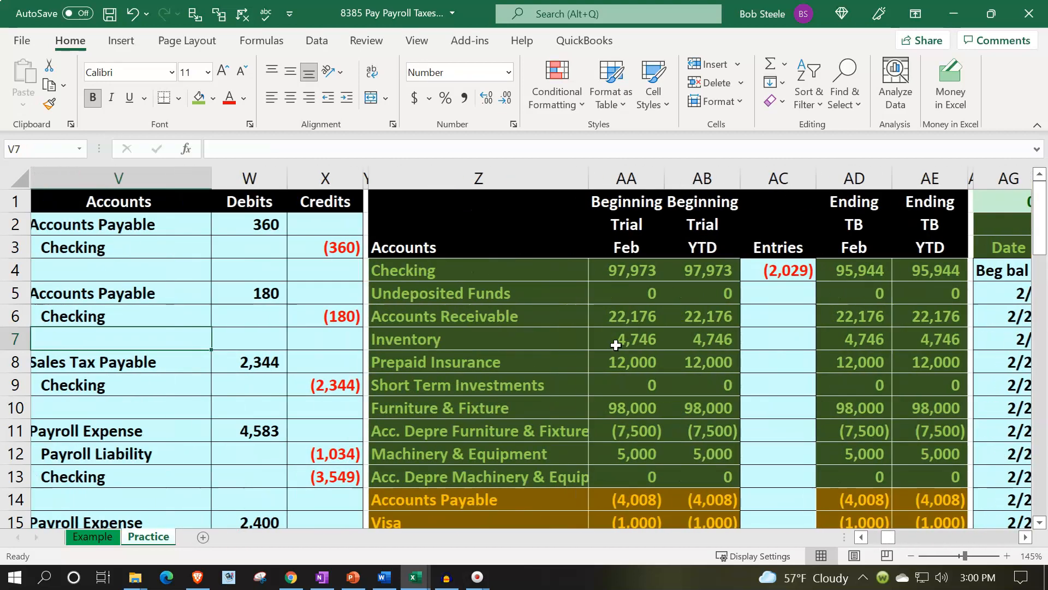
pyautogui.press('Right')
pyautogui.press('Right')
pyautogui.press('Right')
pyautogui.press('Right')
pyautogui.press('Right')
pyautogui.press('Right')
pyautogui.press('Right')
pyautogui.press('Right')
pyautogui.press('Right')
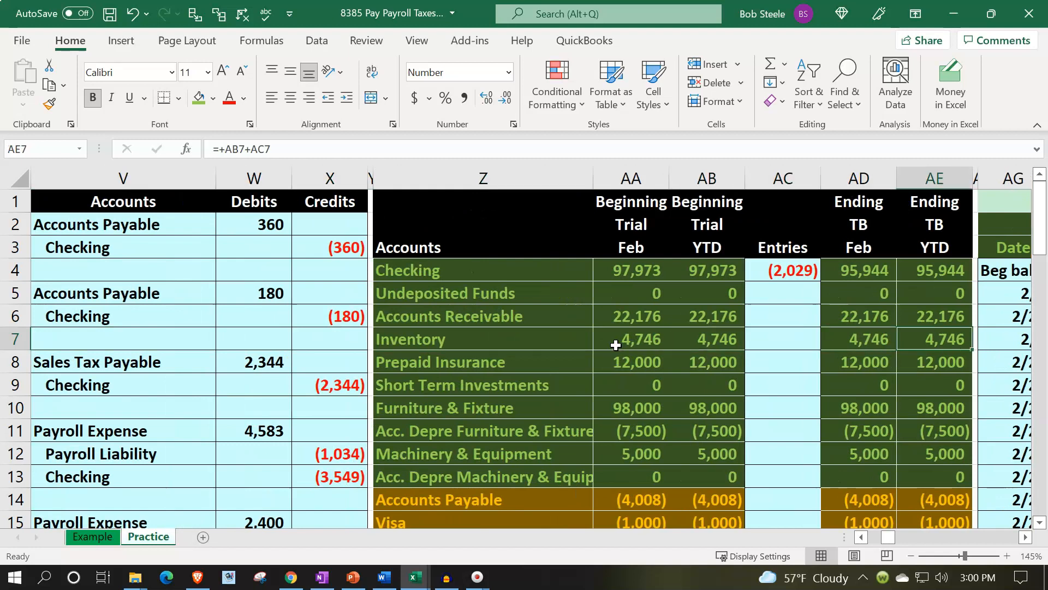
pyautogui.press('Up')
pyautogui.press('Up')
pyautogui.press('Up')
pyautogui.press('Down')
pyautogui.press('Down')
pyautogui.press('Down')
pyautogui.press('Down')
pyautogui.press('Down')
pyautogui.press('Down')
pyautogui.press('Down')
pyautogui.press('Down')
pyautogui.press('Down')
pyautogui.press('Down')
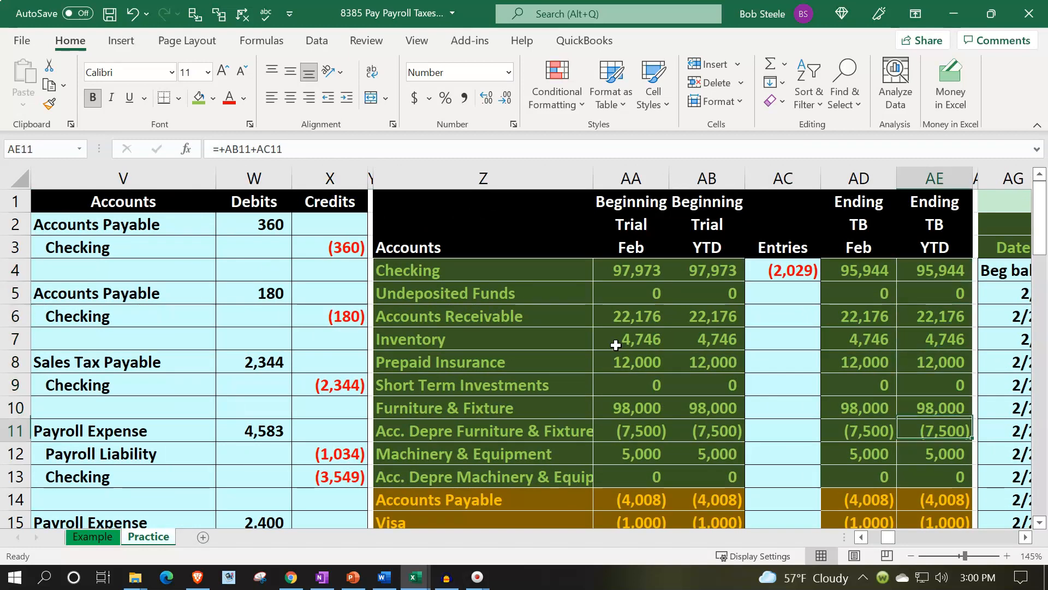
pyautogui.press('Down')
pyautogui.press('Down')
pyautogui.press('Down')
pyautogui.press('Down')
pyautogui.press('Down')
pyautogui.press('Down')
pyautogui.press('Down')
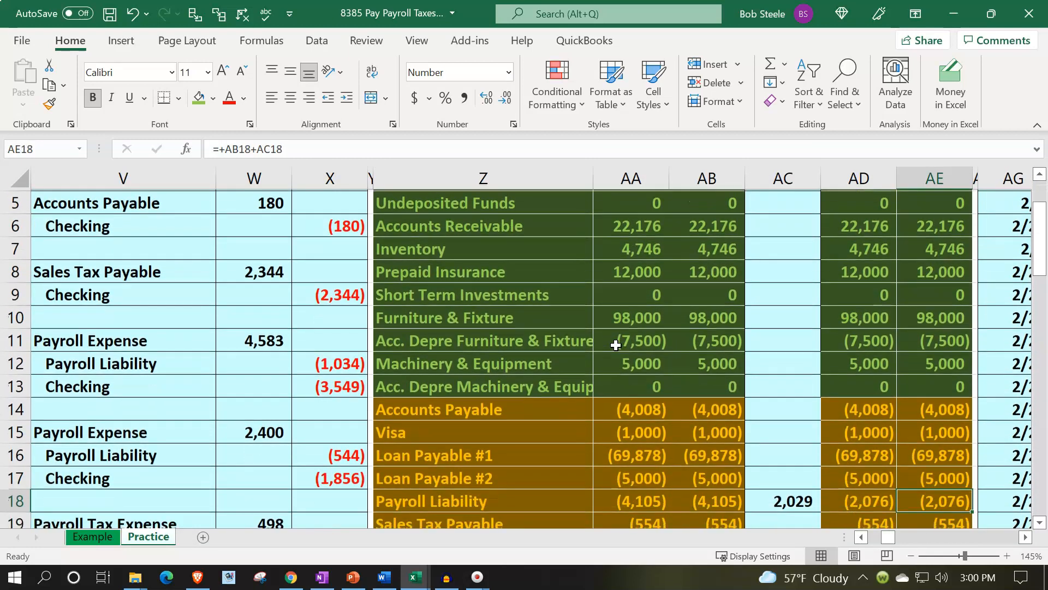